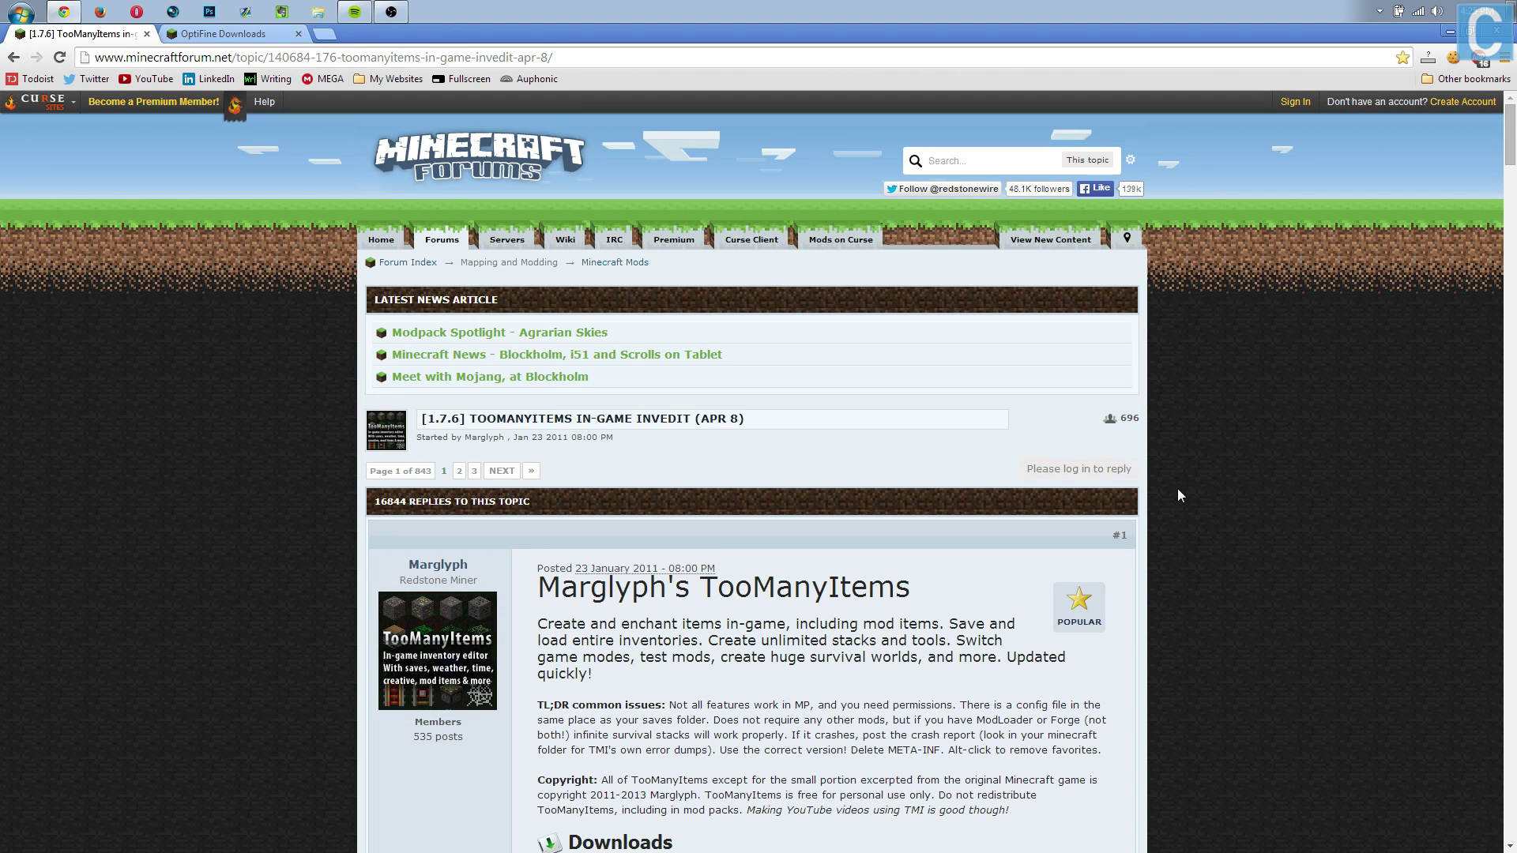
Check which Minecraft versions the TooManyItems topic and the OptiFine downloads page both offer, looking for 1.7.5
{"action": "scroll", "coordinate": [1176, 502], "scroll_direction": "down", "scroll_amount": 3}
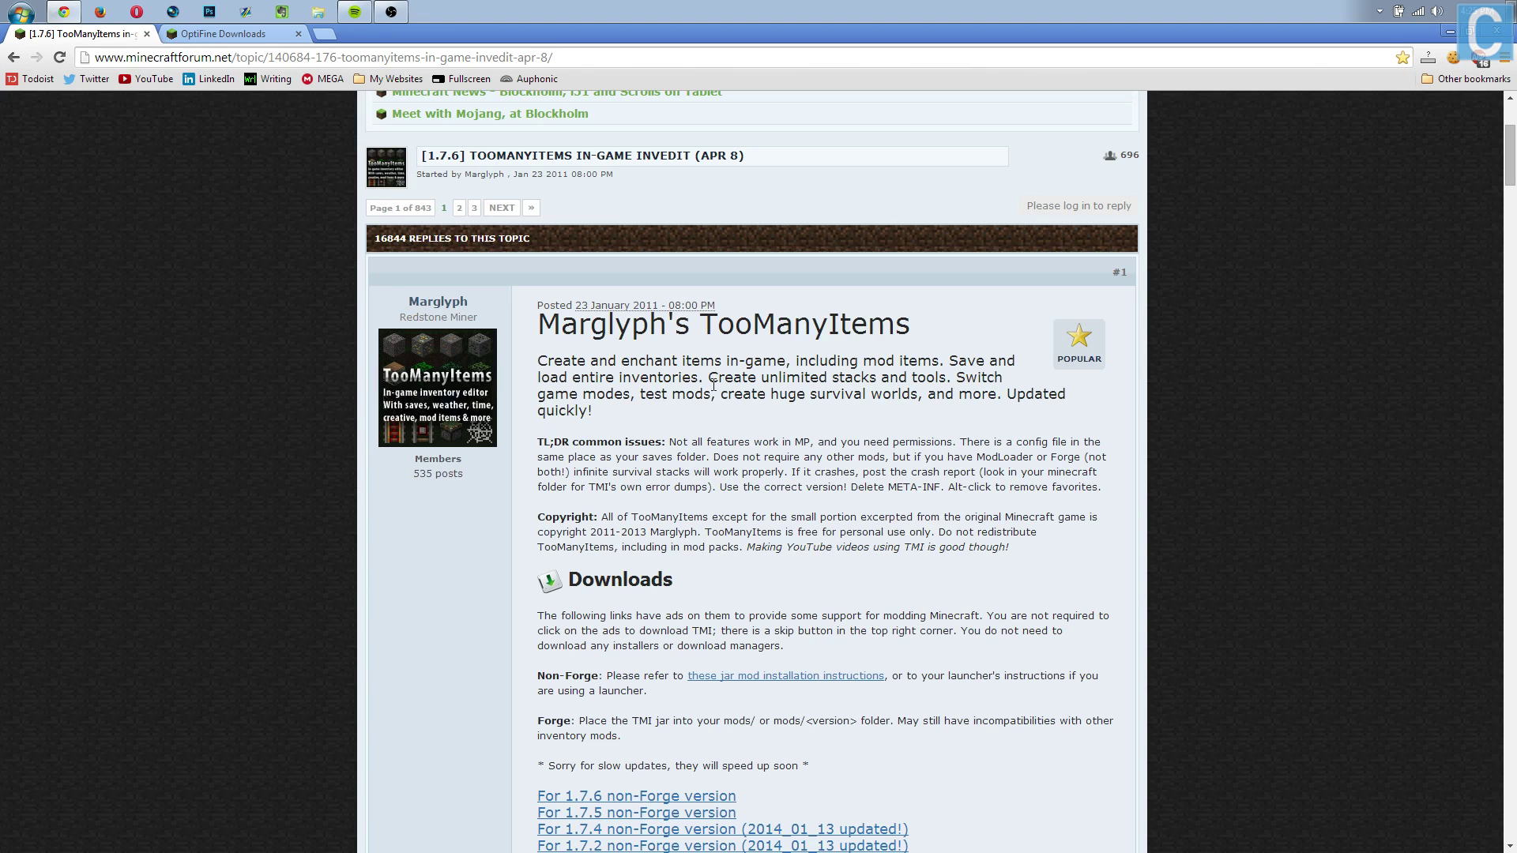
{"action": "left_click_drag", "start_coordinate": [714, 328], "coordinate": [1043, 332]}
{"action": "left_click", "coordinate": [223, 33]}
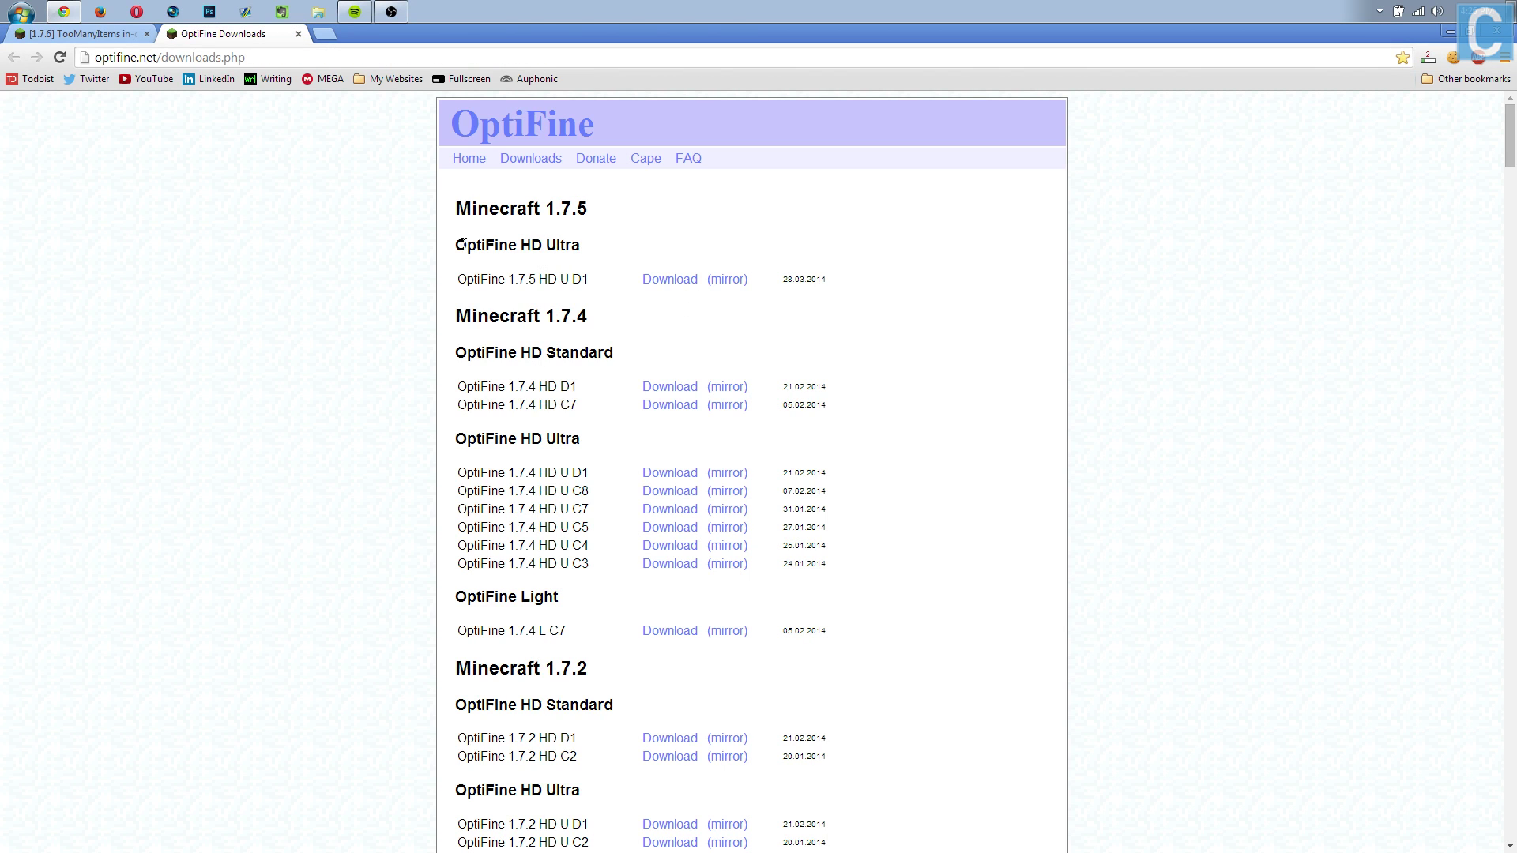
{"action": "left_click_drag", "start_coordinate": [598, 212], "coordinate": [550, 210]}
{"action": "left_click", "coordinate": [518, 267]}
{"action": "left_click", "coordinate": [93, 34]}
{"action": "scroll", "coordinate": [537, 450], "scroll_direction": "down", "scroll_amount": 4}
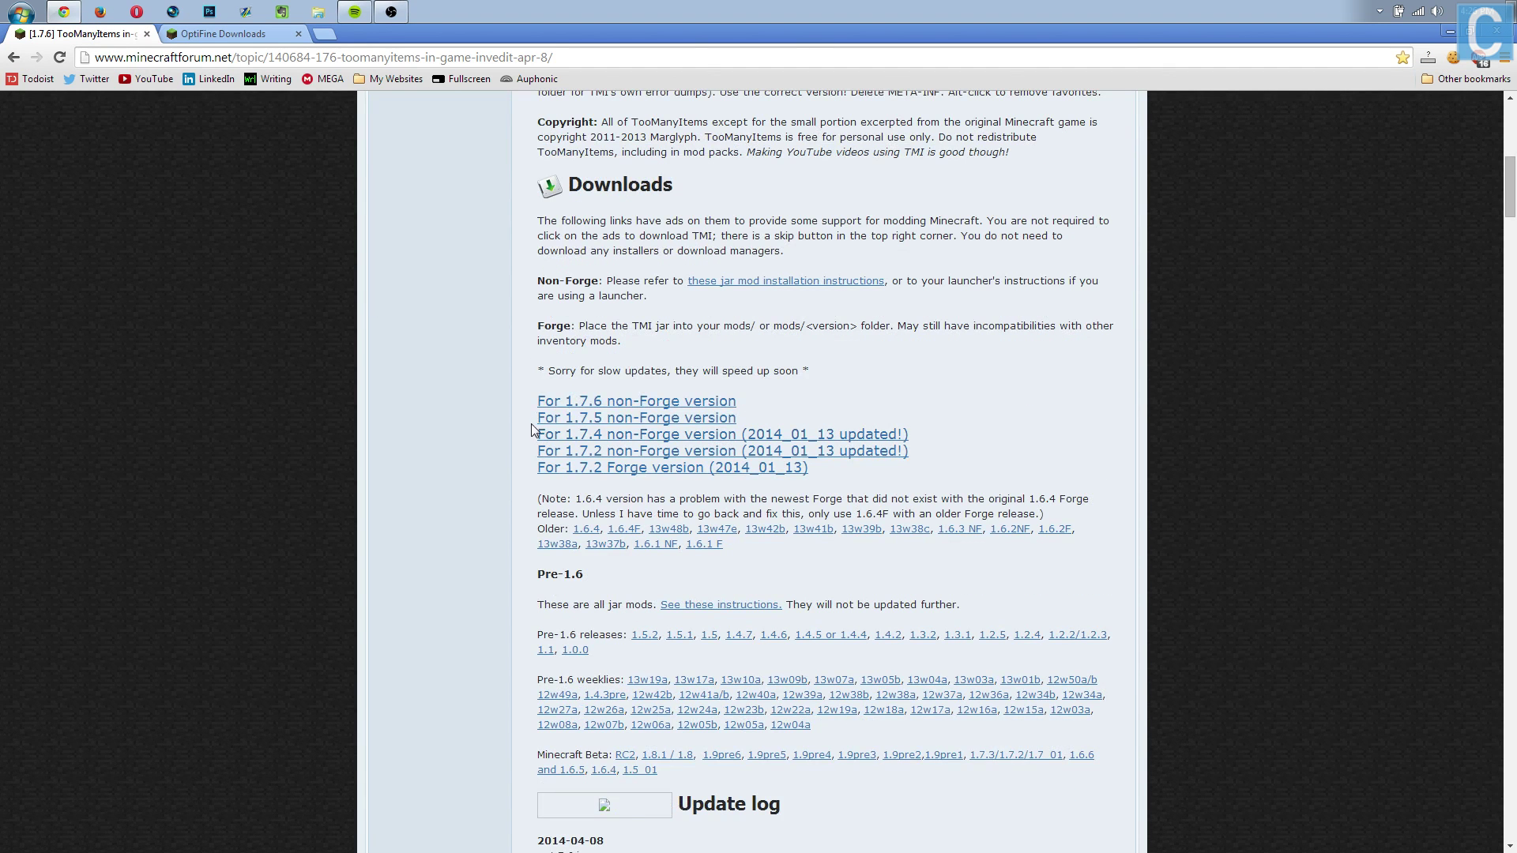
{"action": "left_click_drag", "start_coordinate": [540, 410], "coordinate": [594, 419]}
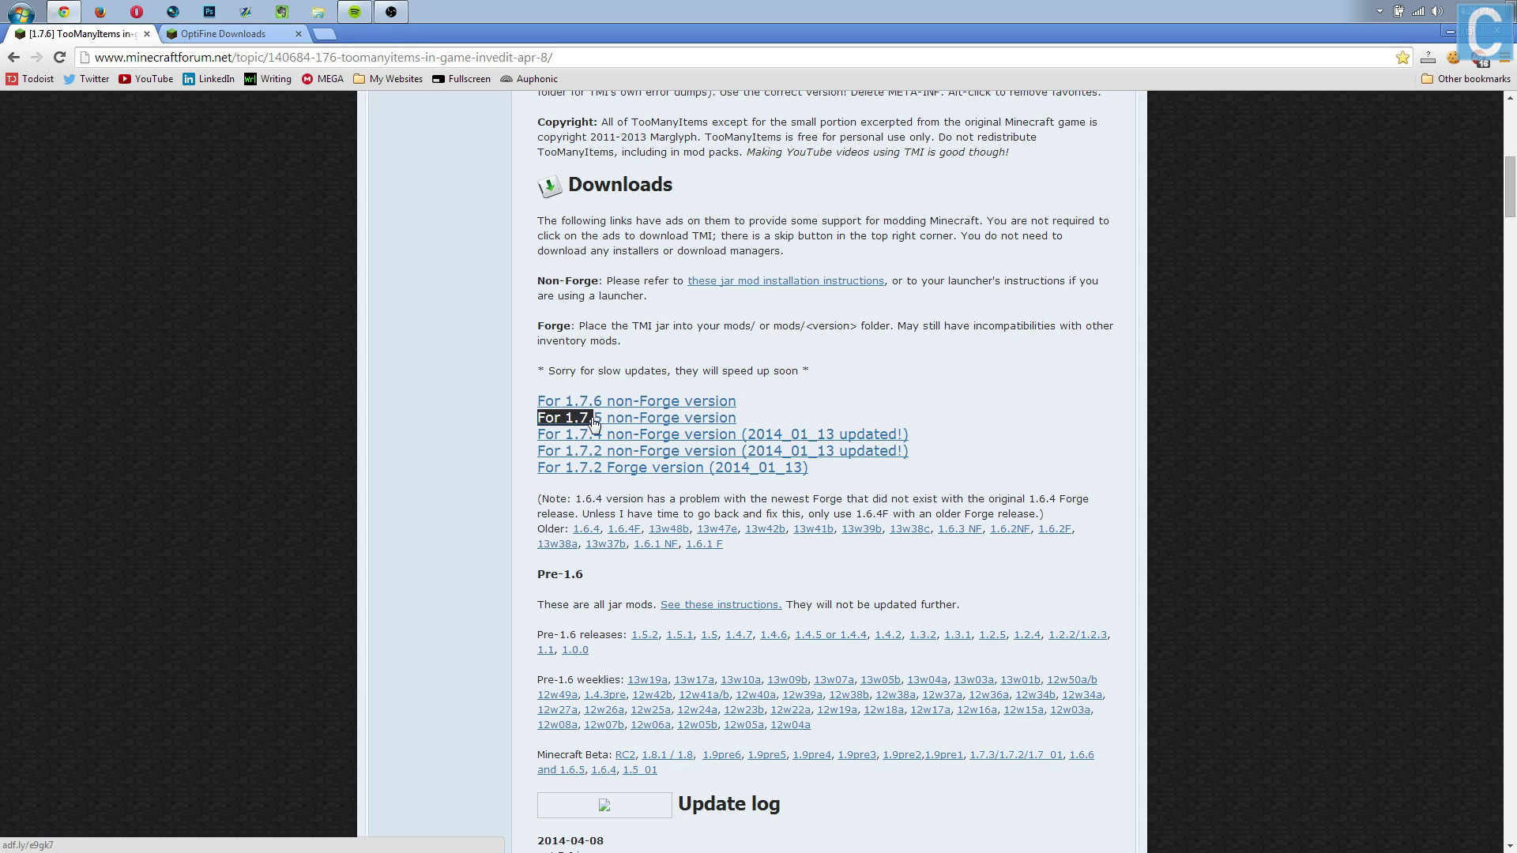
{"action": "left_click", "coordinate": [509, 429]}
Download OptiFine 1.7.5 HD U D1 through its mirror and close the OptiFine page
{"action": "left_click", "coordinate": [213, 34]}
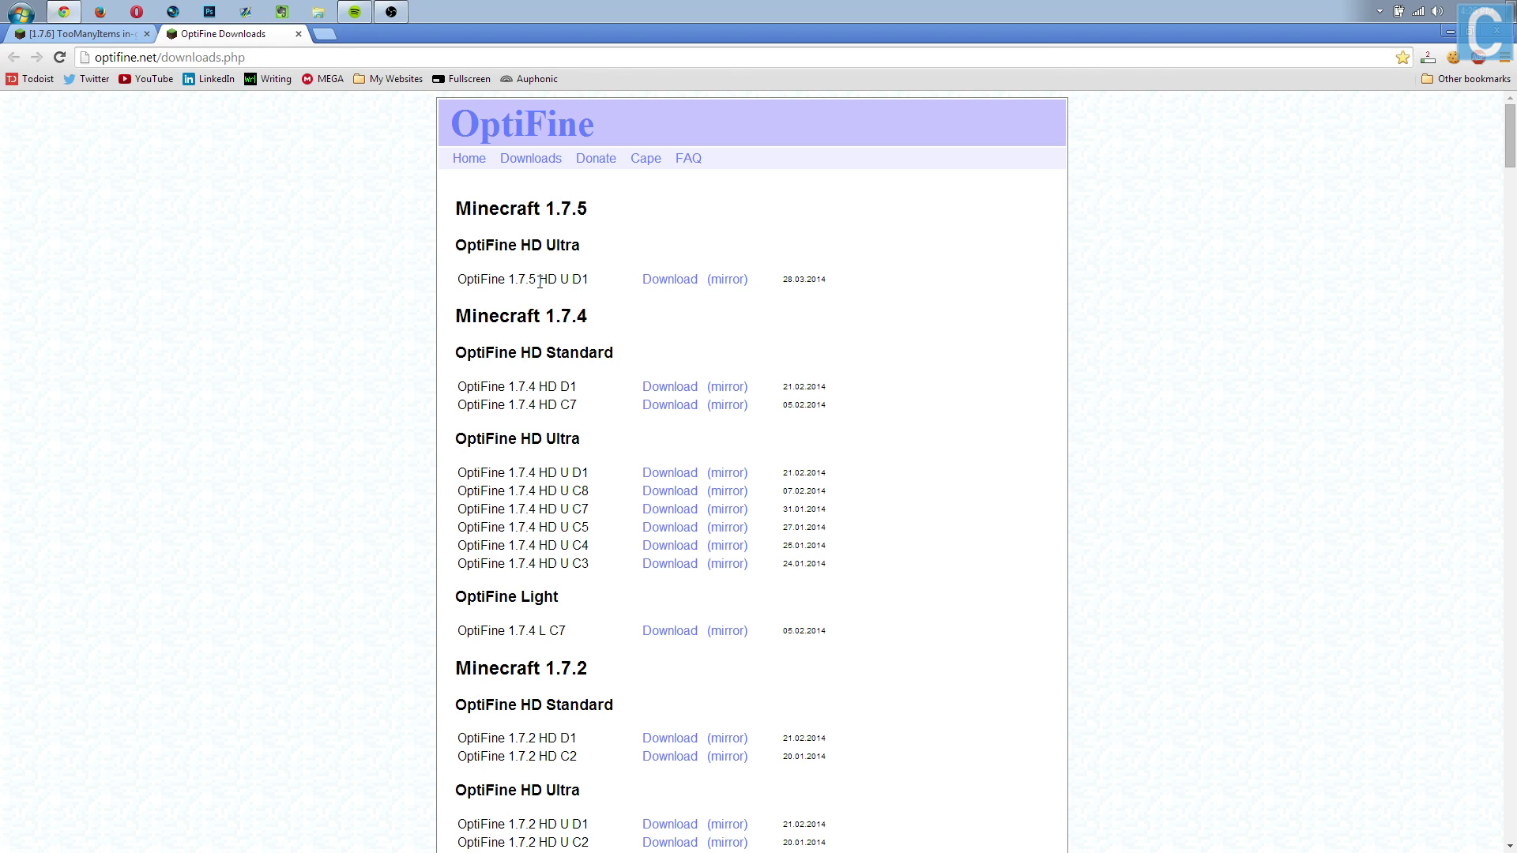
{"action": "left_click", "coordinate": [715, 282]}
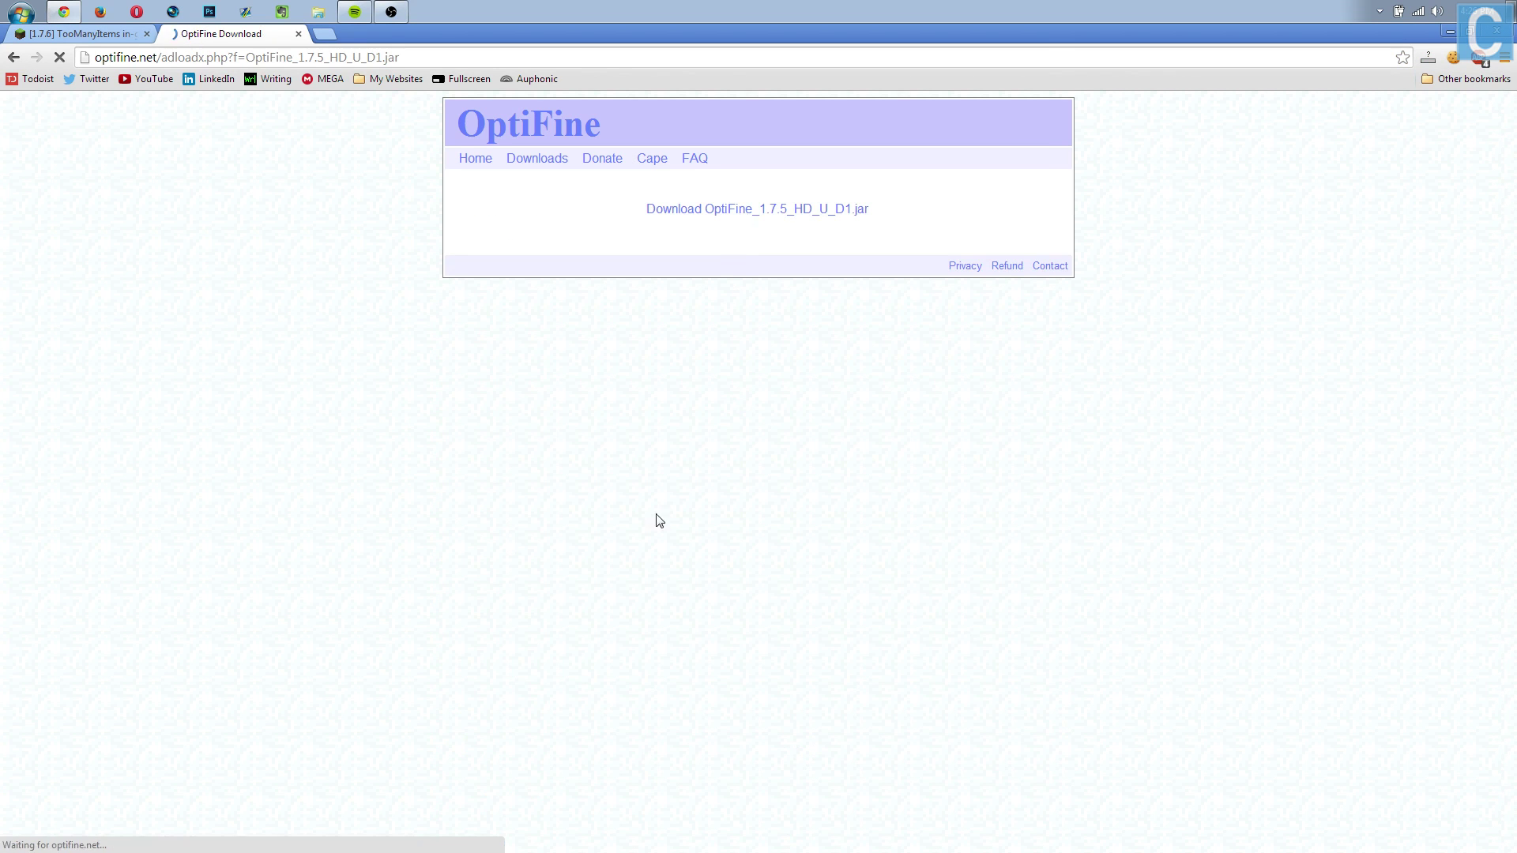
{"action": "left_click", "coordinate": [268, 841]}
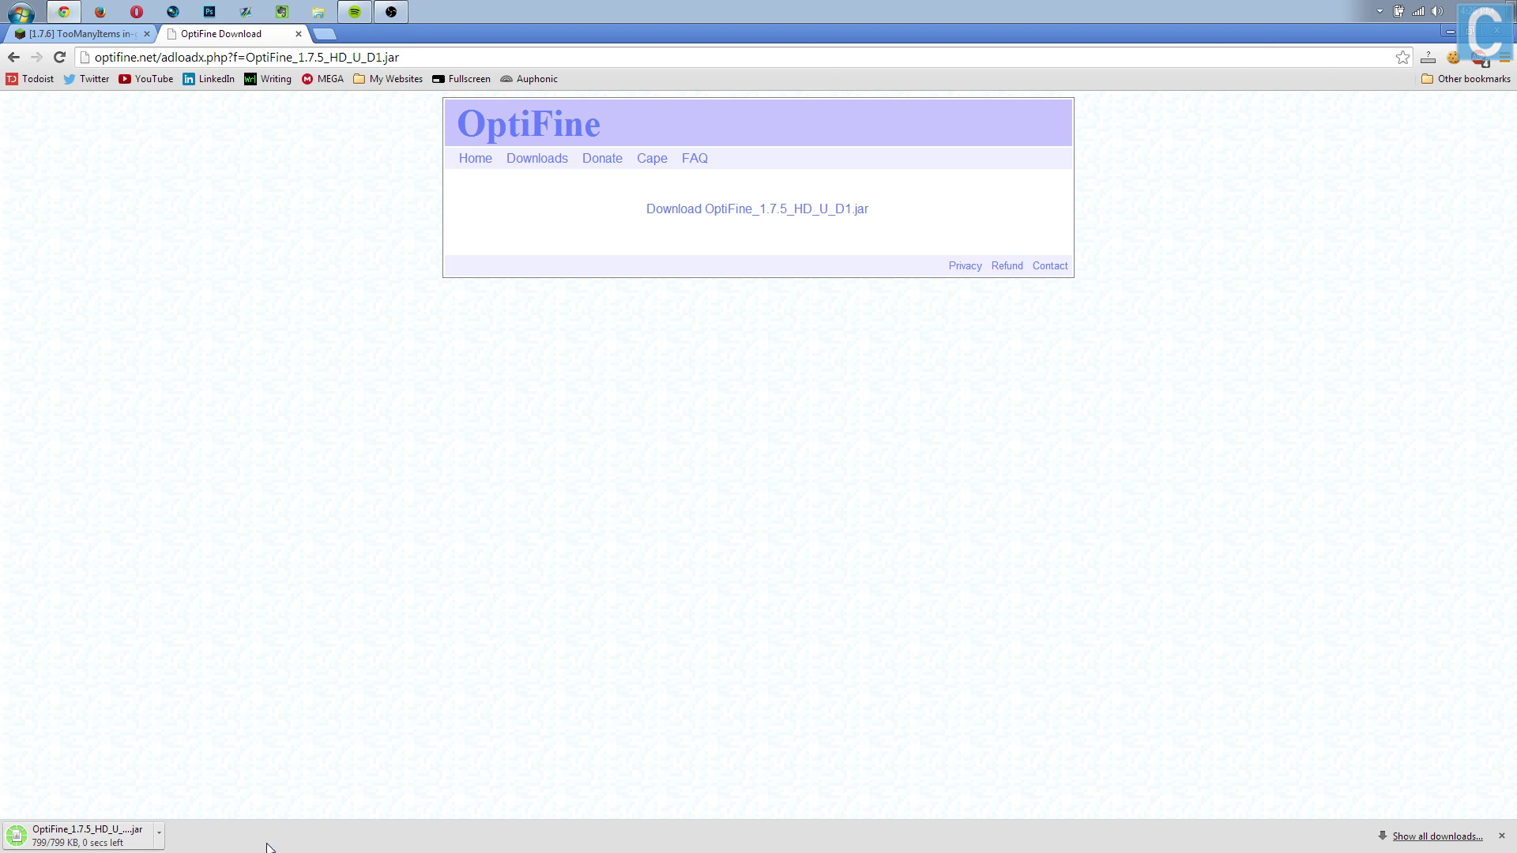
{"action": "left_click", "coordinate": [298, 34]}
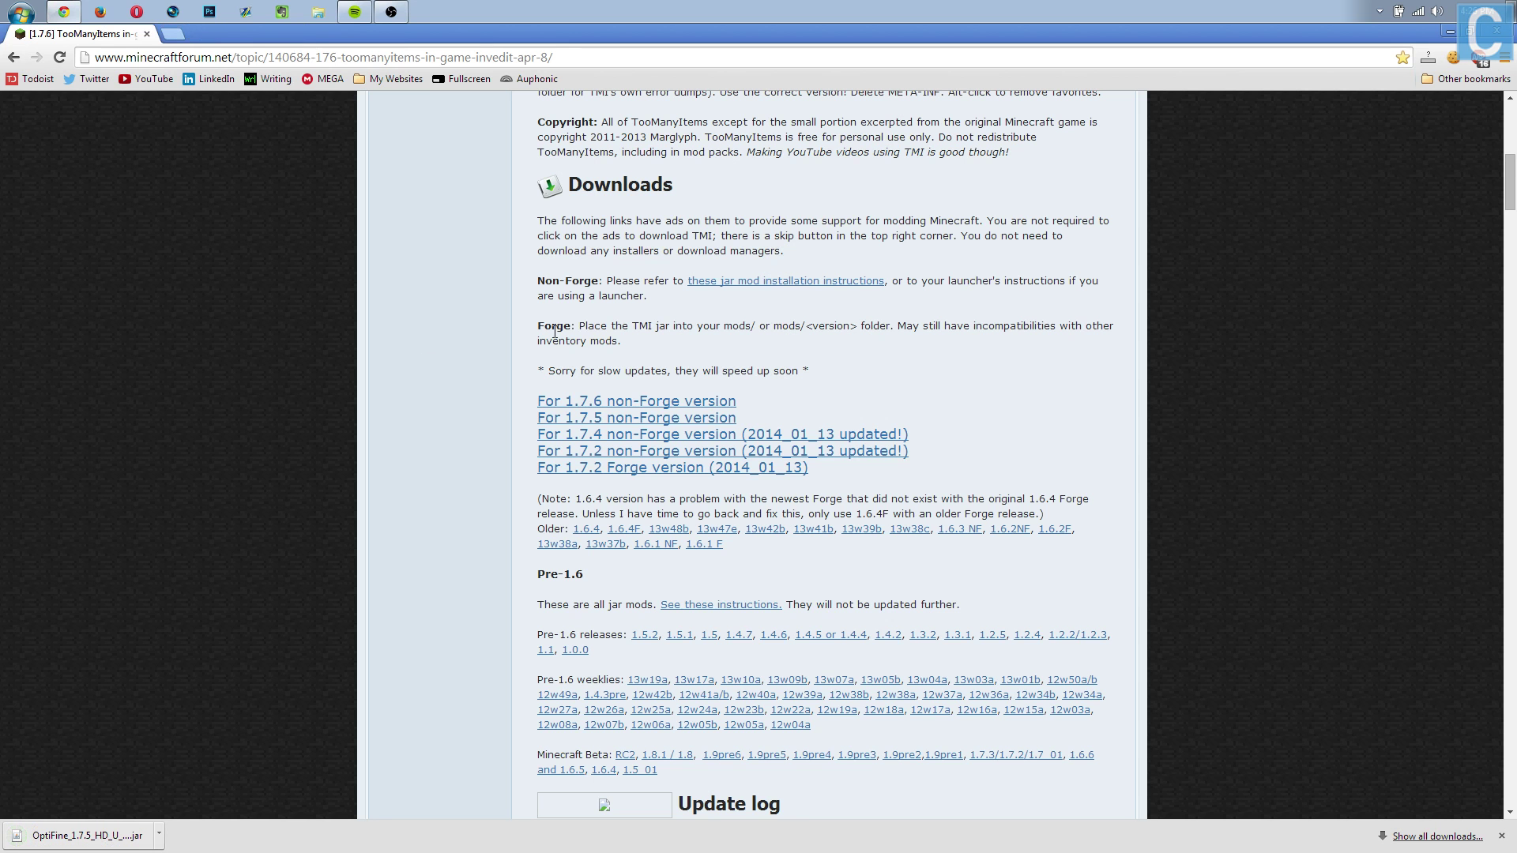
Download the TooManyItems 1.7.5 non-Forge version, skipping the adf.ly ad, and close the browser to reach the desktop
{"action": "left_click", "coordinate": [632, 450]}
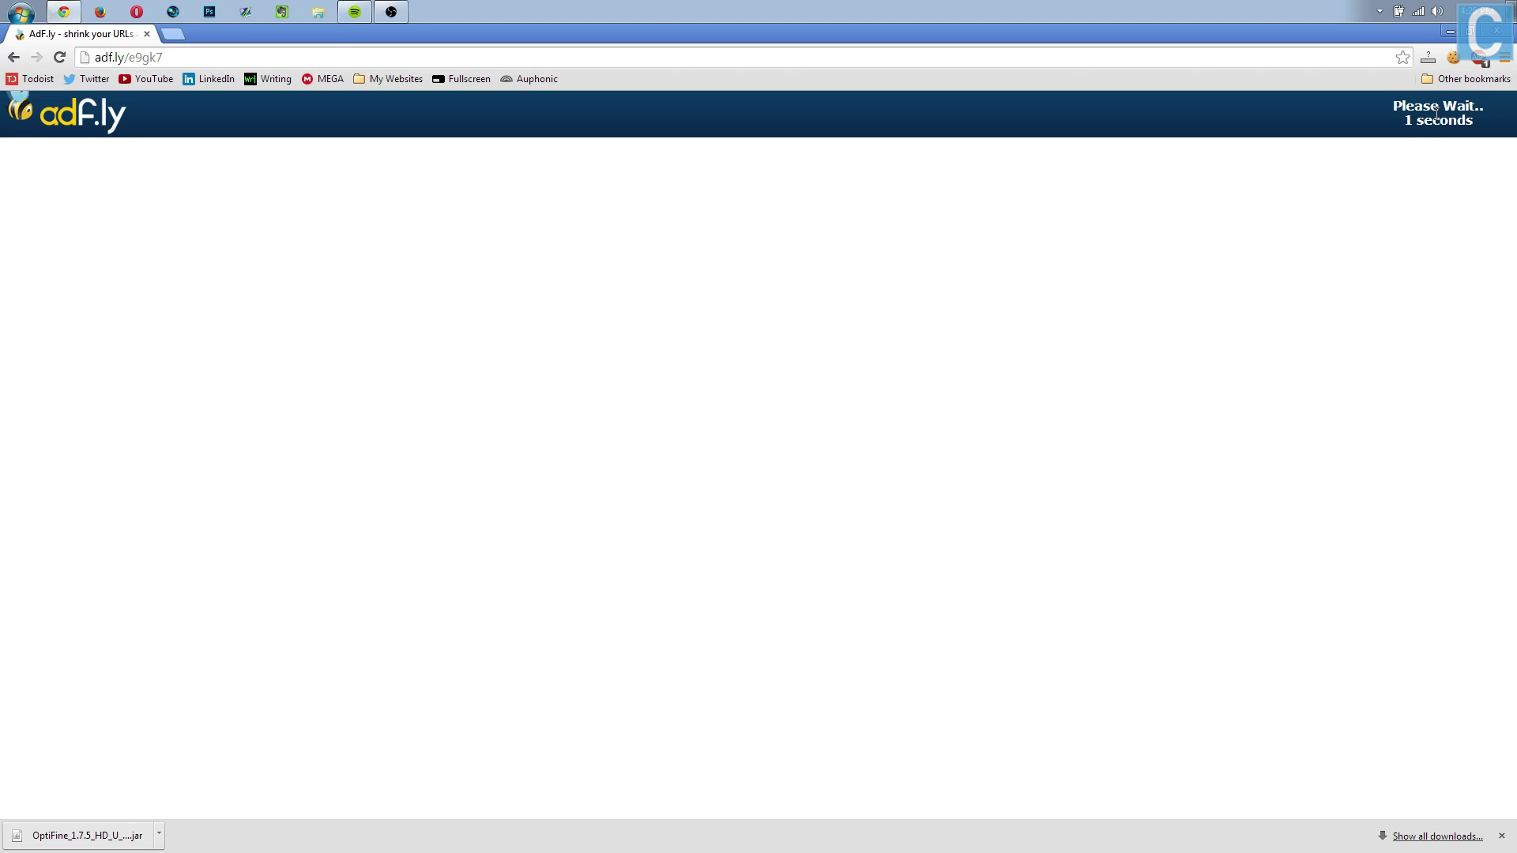
{"action": "left_click", "coordinate": [1460, 118]}
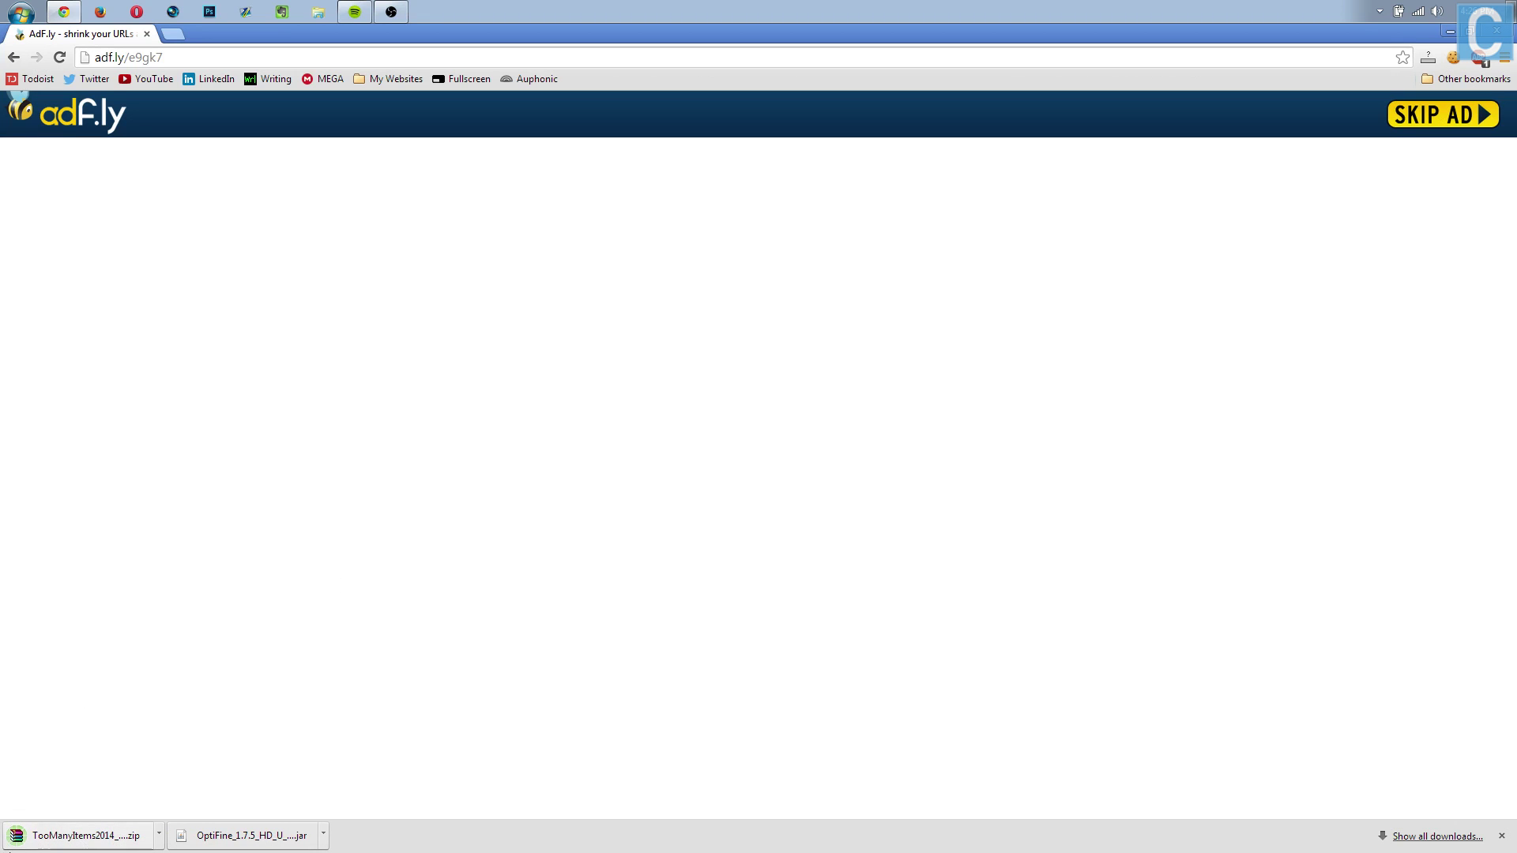
{"action": "left_click", "coordinate": [147, 34]}
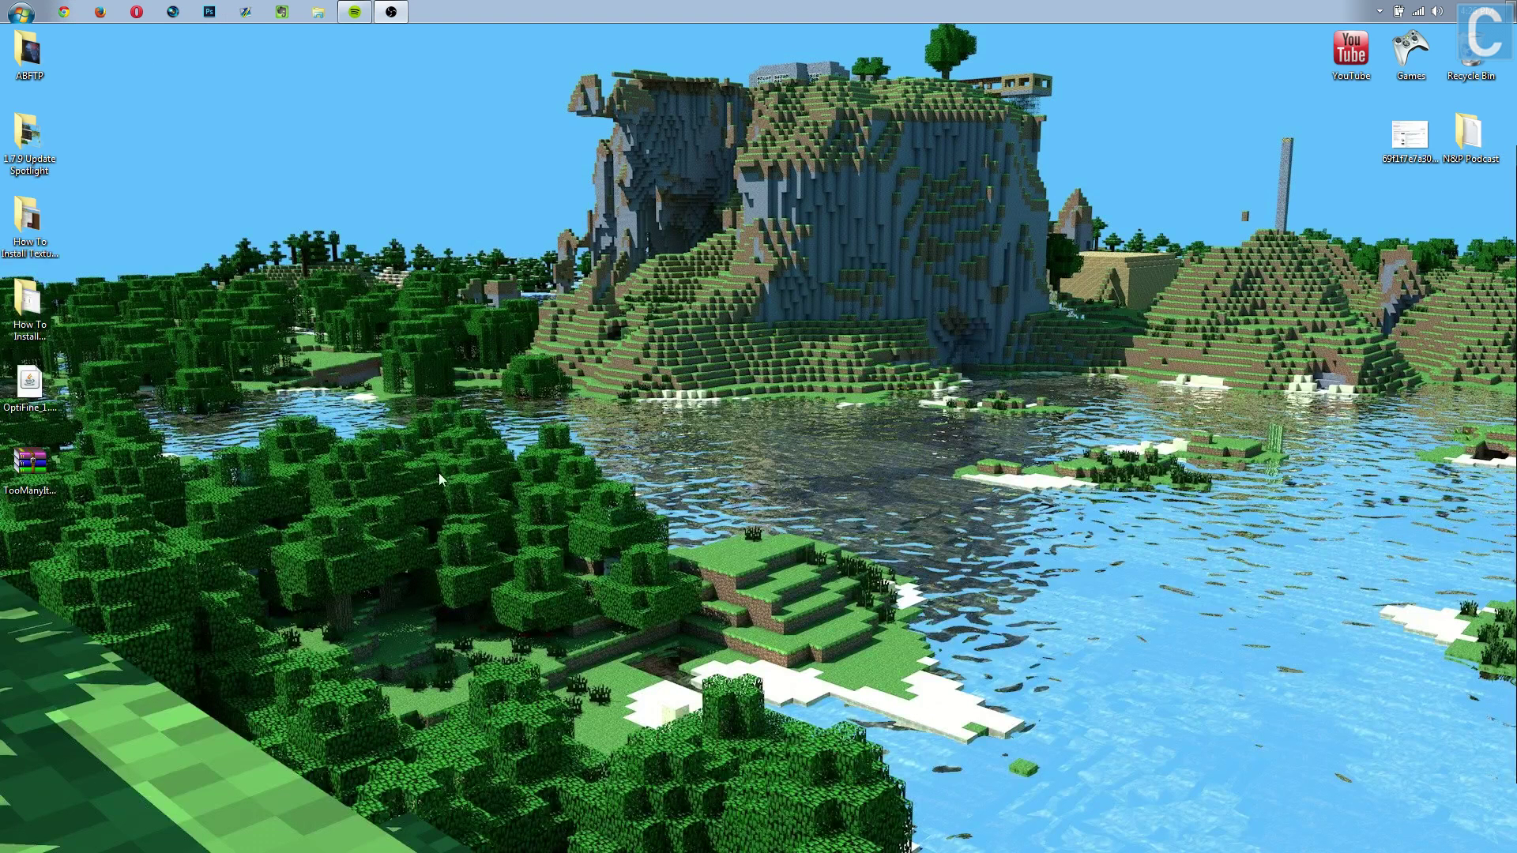
{"action": "left_click_drag", "start_coordinate": [65, 403], "coordinate": [62, 471]}
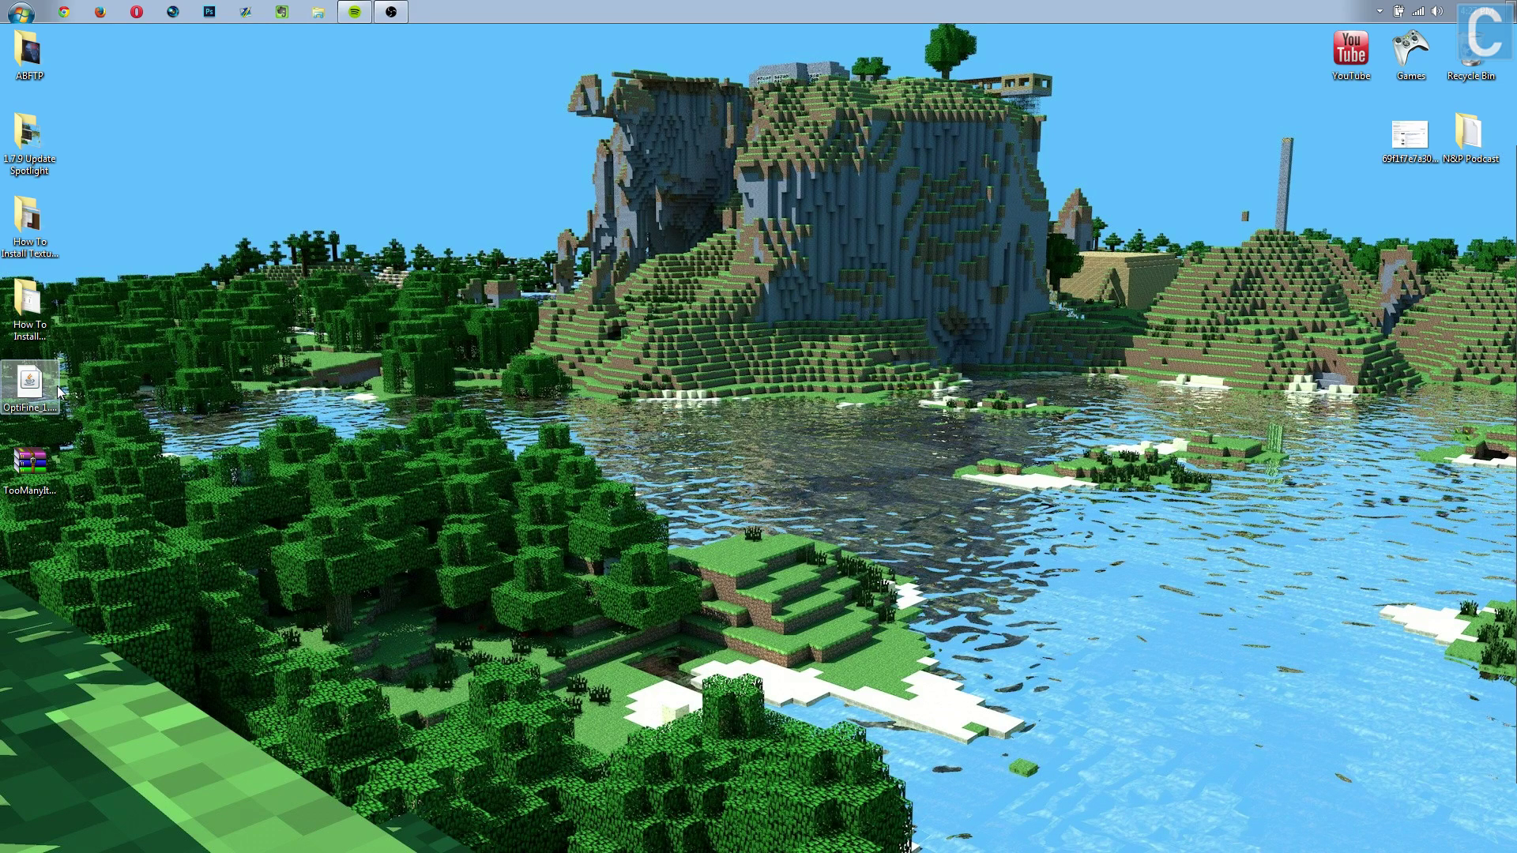
Run %appdata% and open the versions folder inside .minecraft
{"action": "key", "text": "super+r"}
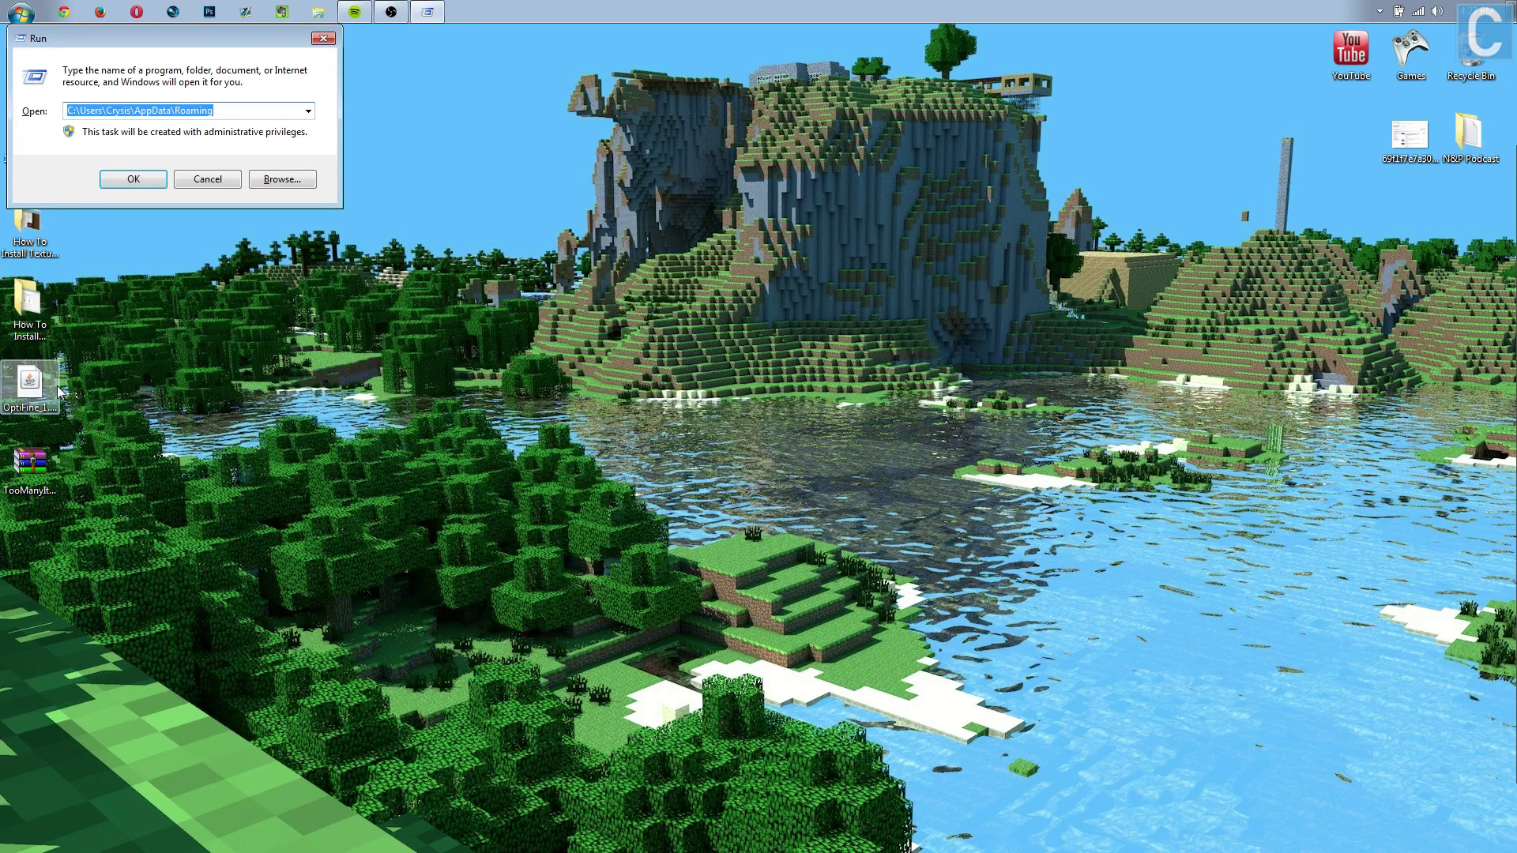
{"action": "type", "text": "%"}
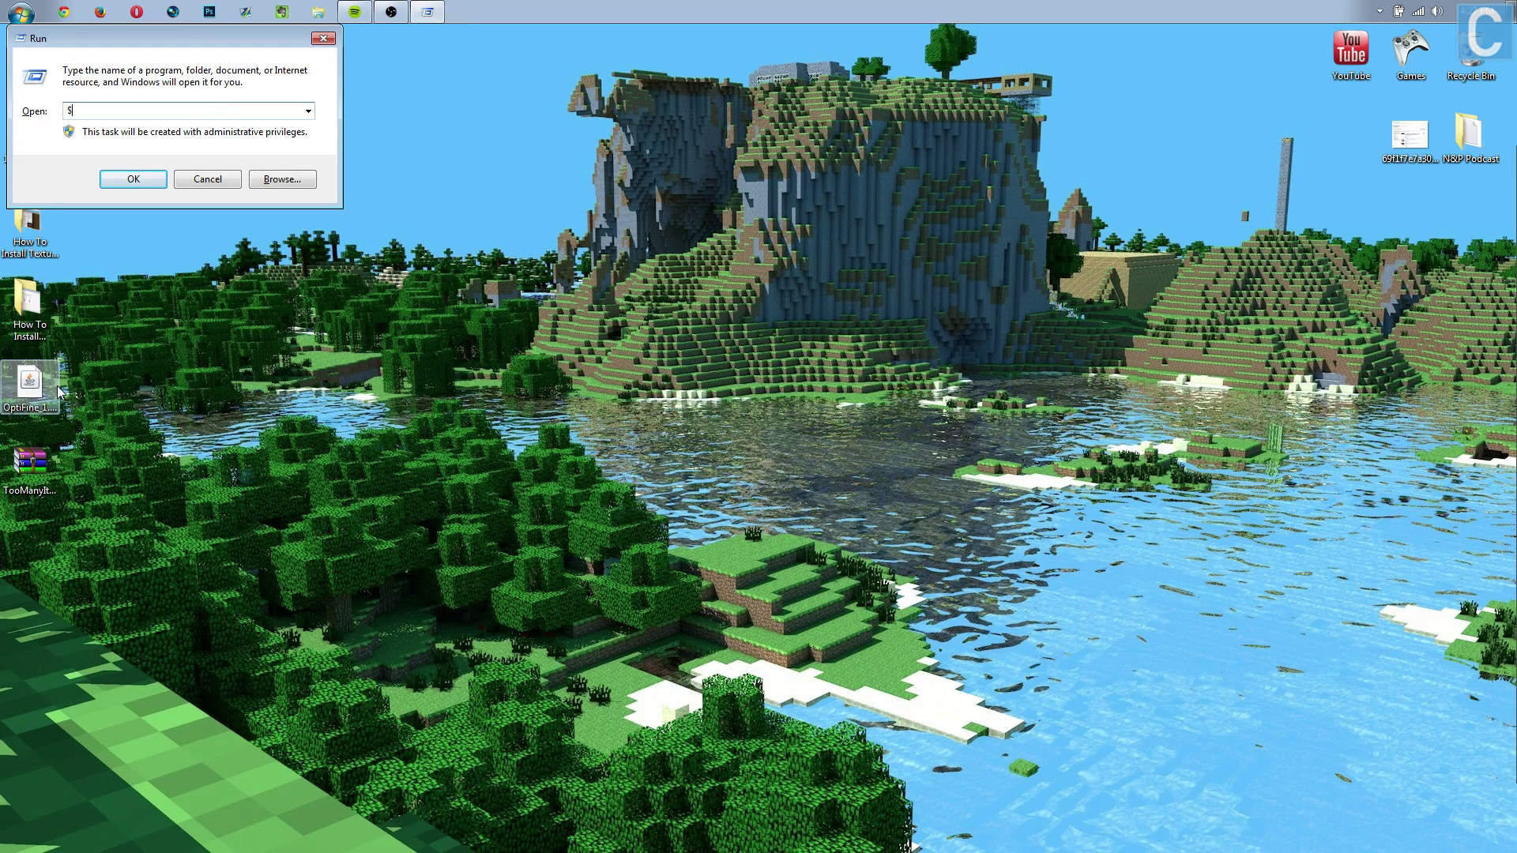
{"action": "type", "text": "ap"}
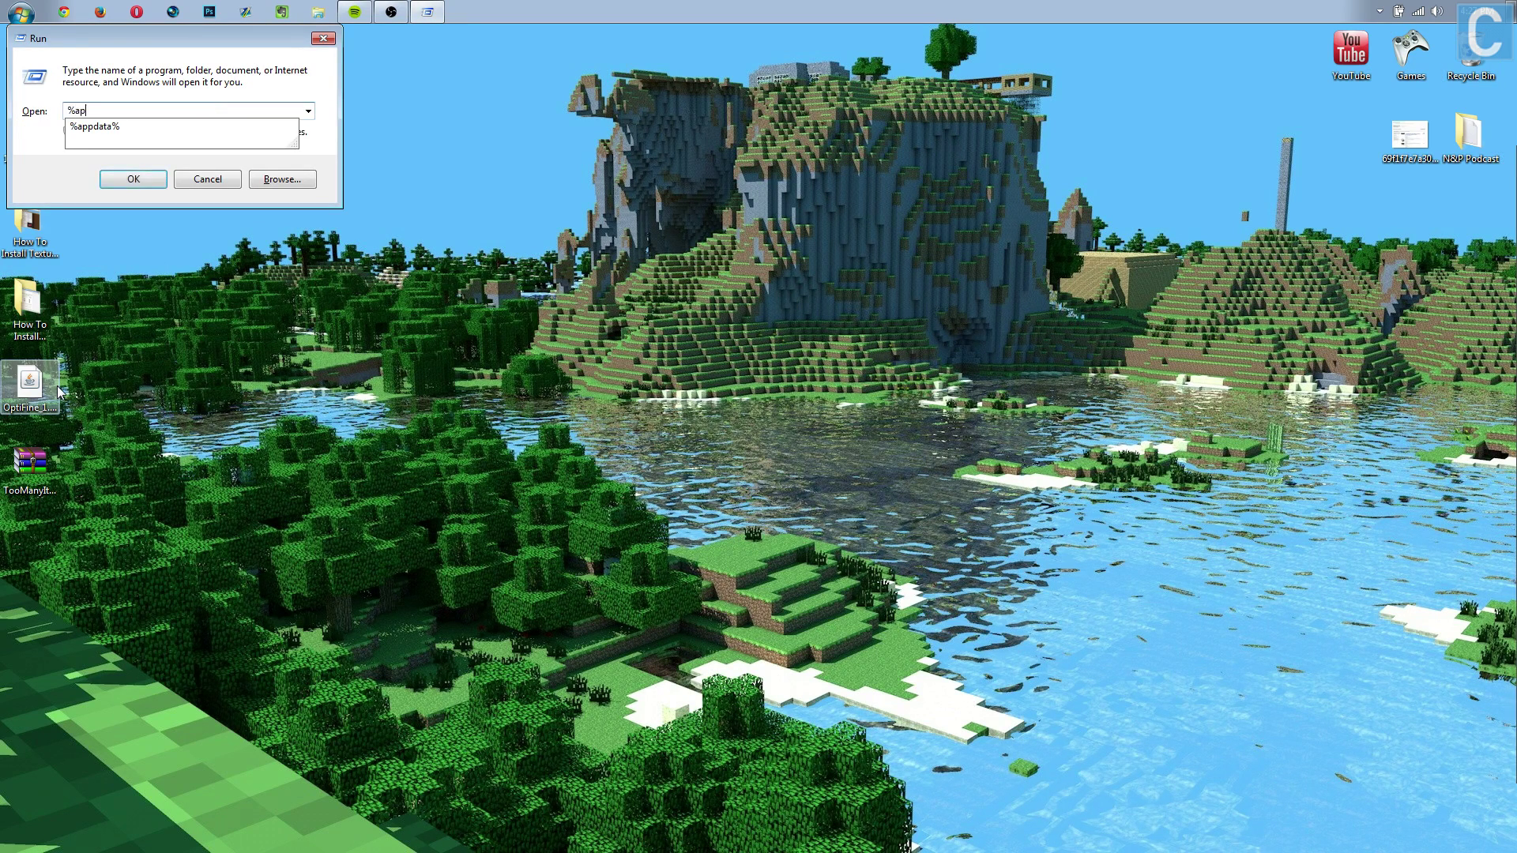
{"action": "type", "text": "pdata%"}
{"action": "key", "text": "Return"}
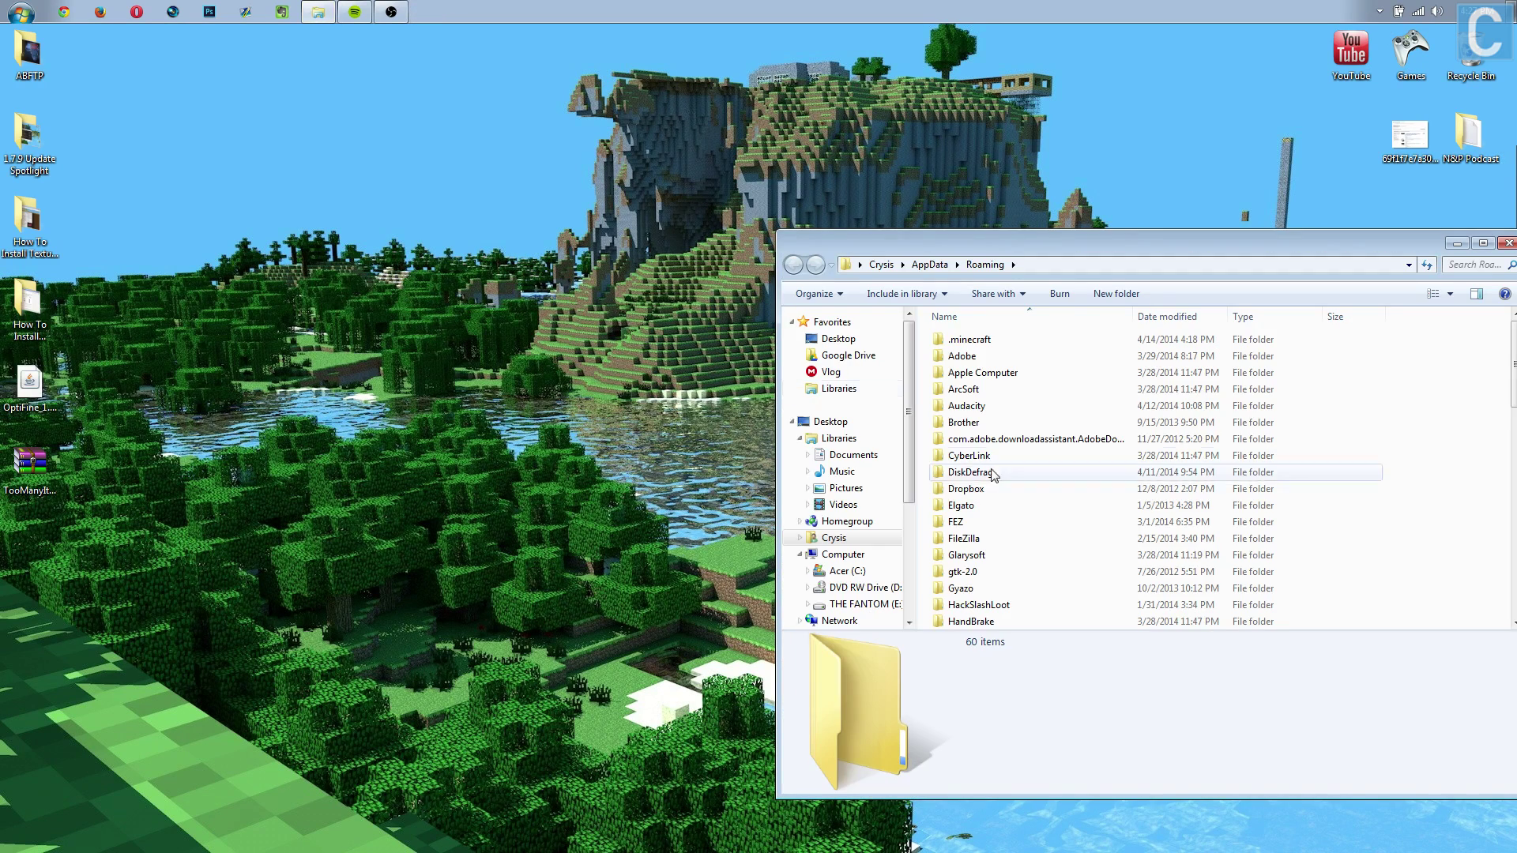
{"action": "double_click", "coordinate": [963, 345]}
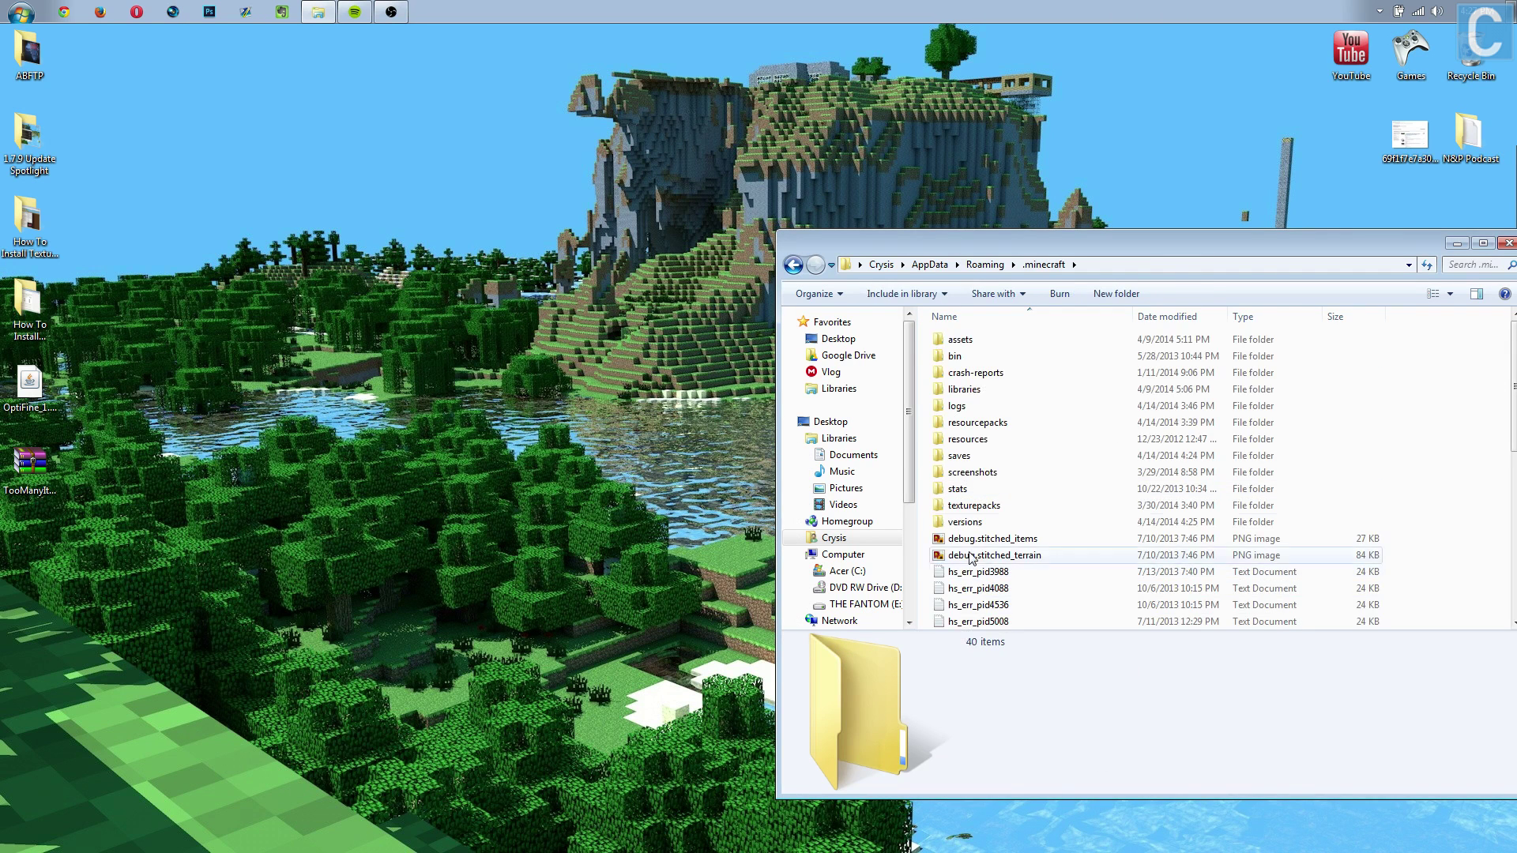
{"action": "left_click", "coordinate": [958, 525]}
{"action": "double_click", "coordinate": [958, 525]}
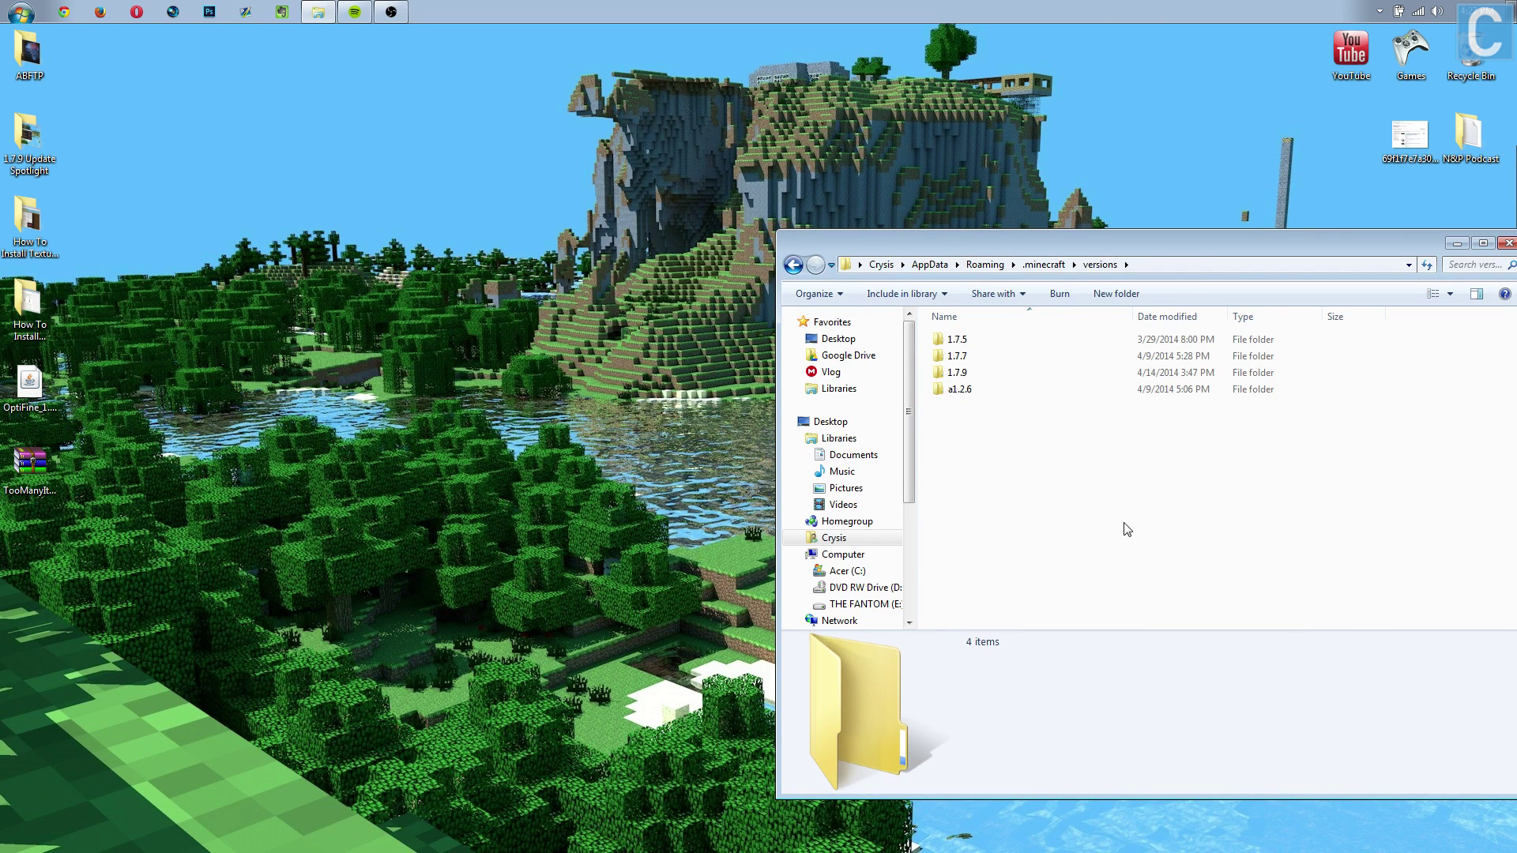
Duplicate the 1.7.5 folder within the versions folder
{"action": "right_click", "coordinate": [969, 341]}
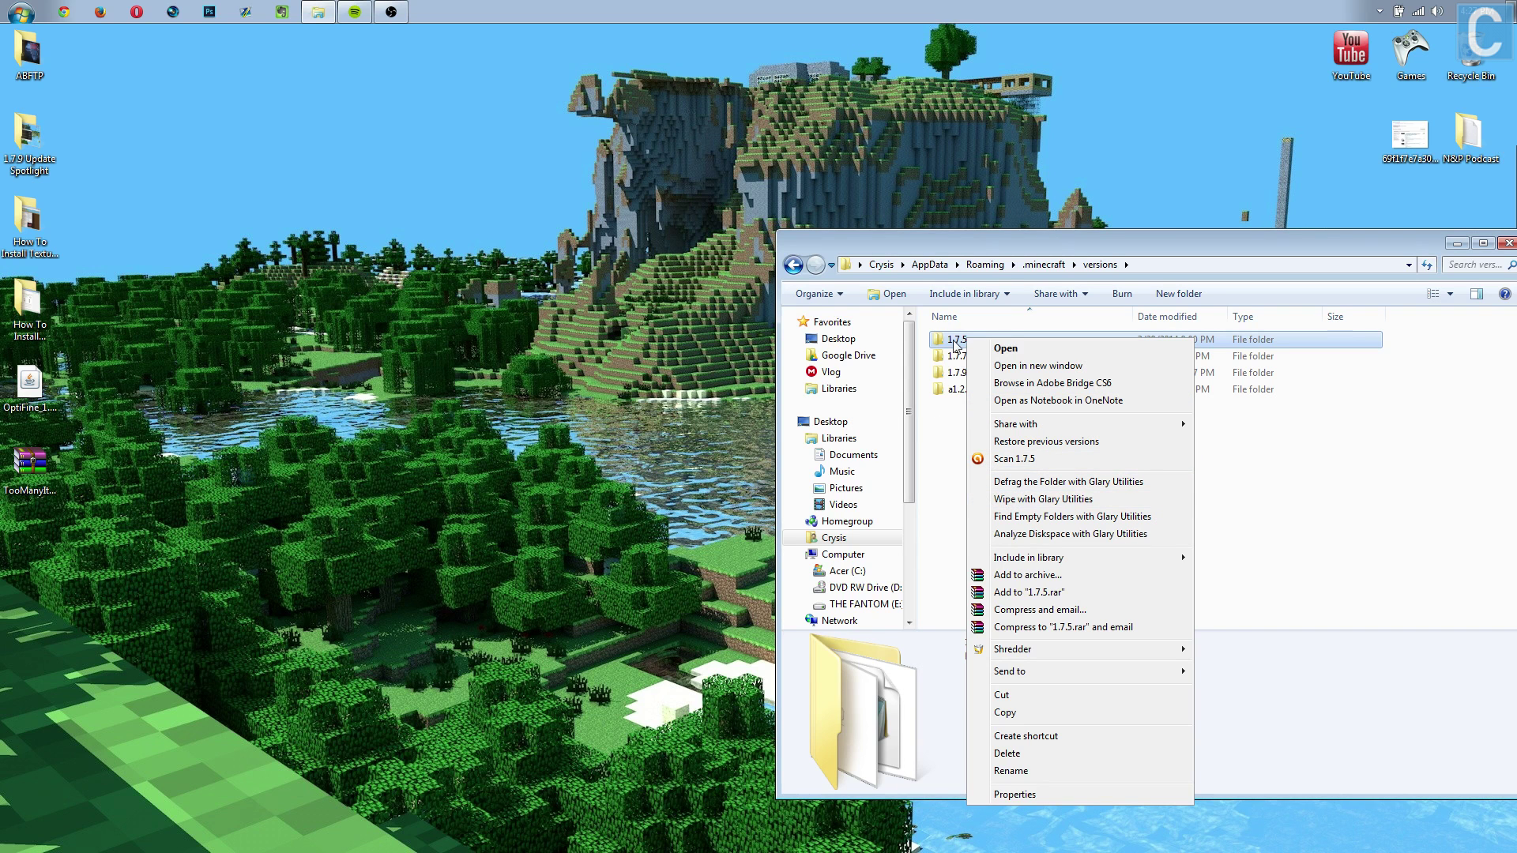
{"action": "left_click", "coordinate": [1036, 714]}
{"action": "left_click", "coordinate": [1050, 532]}
{"action": "right_click", "coordinate": [1053, 536]}
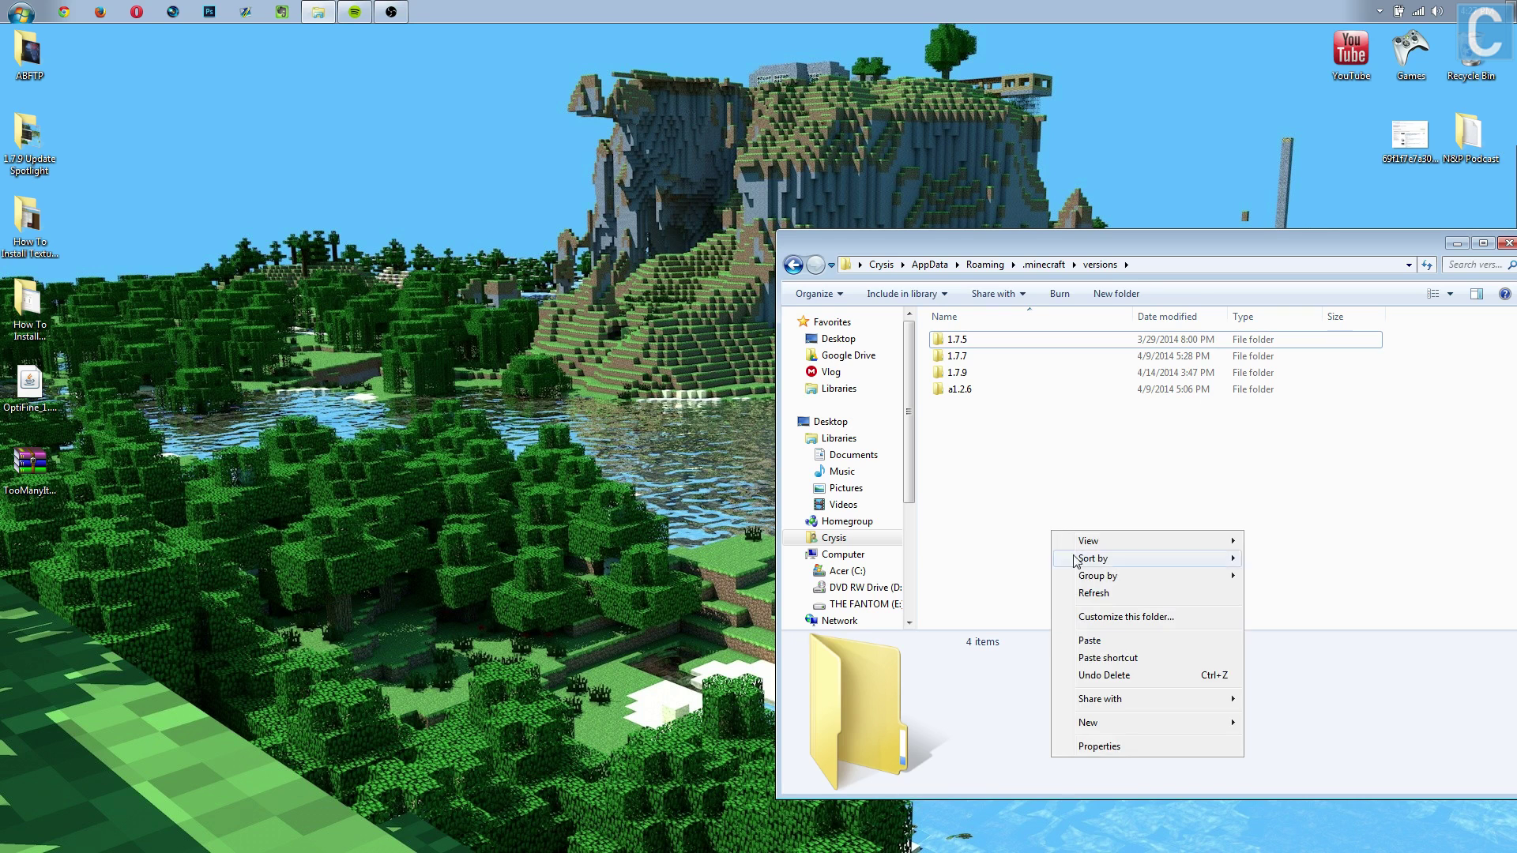
{"action": "left_click", "coordinate": [1104, 641]}
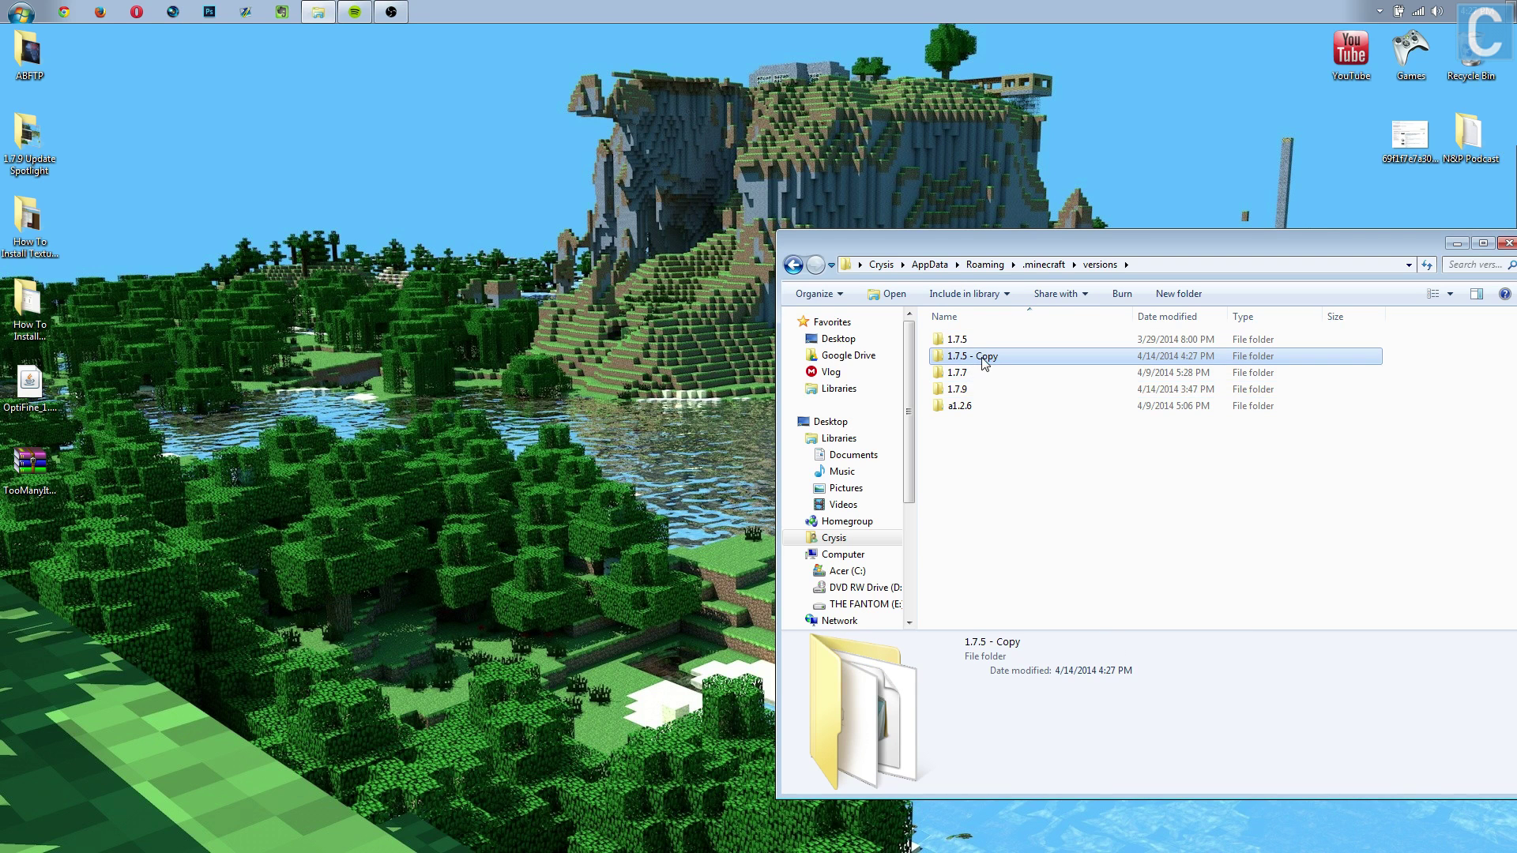
Rename the copied 1.7.5 folder to 1.7.5_Mods and copy that name to the clipboard
{"action": "right_click", "coordinate": [984, 362]}
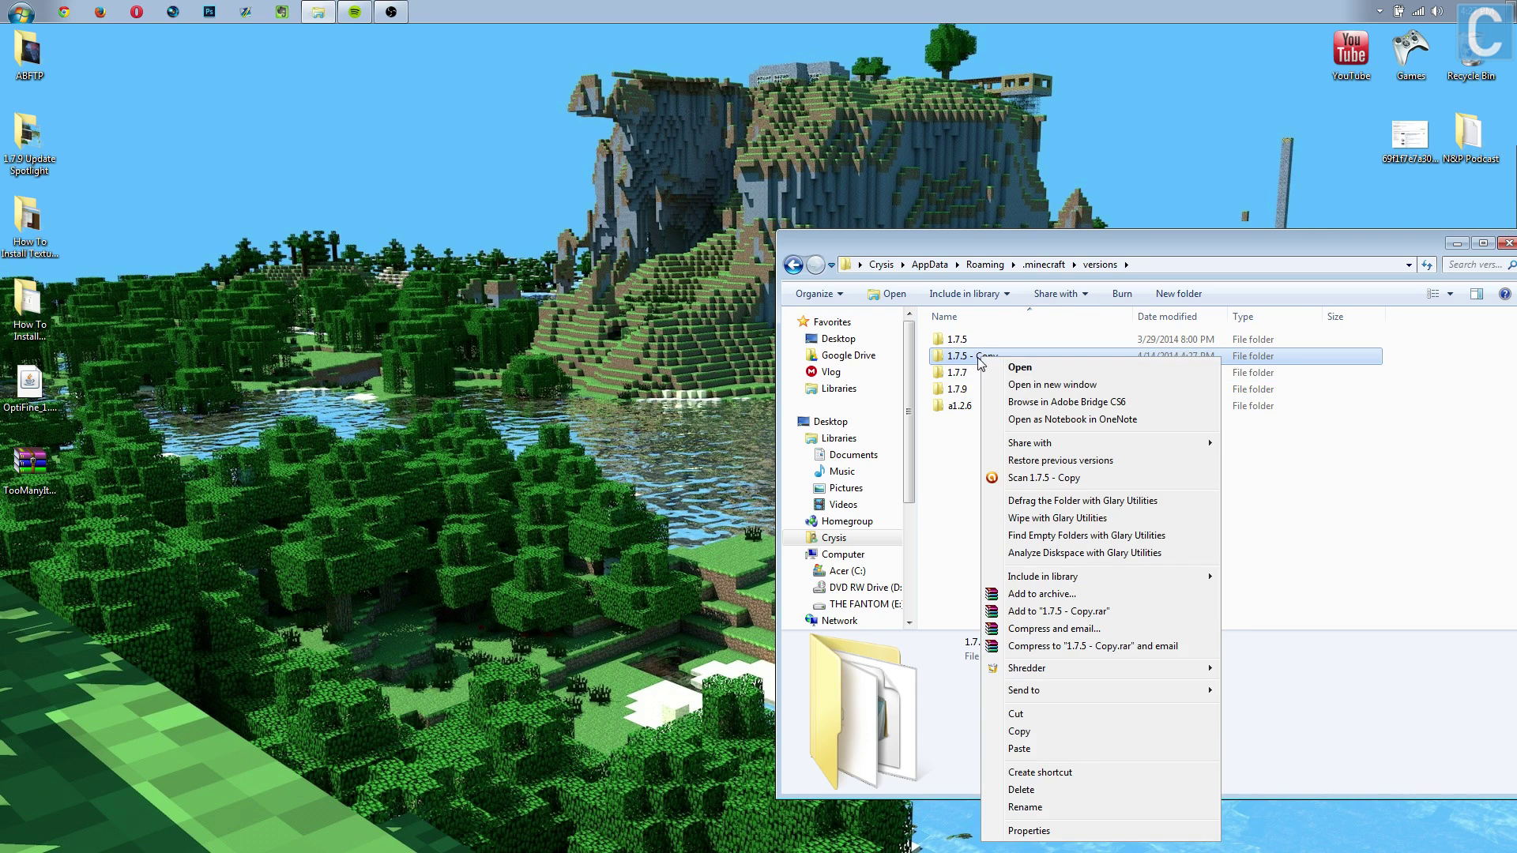
{"action": "left_click", "coordinate": [1041, 787]}
{"action": "key", "text": "End"}
{"action": "key", "text": "BackSpace"}
{"action": "key", "text": "BackSpace"}
{"action": "key", "text": "BackSpace"}
{"action": "key", "text": "BackSpace"}
{"action": "key", "text": "BackSpace"}
{"action": "key", "text": "BackSpace"}
{"action": "key", "text": "BackSpace"}
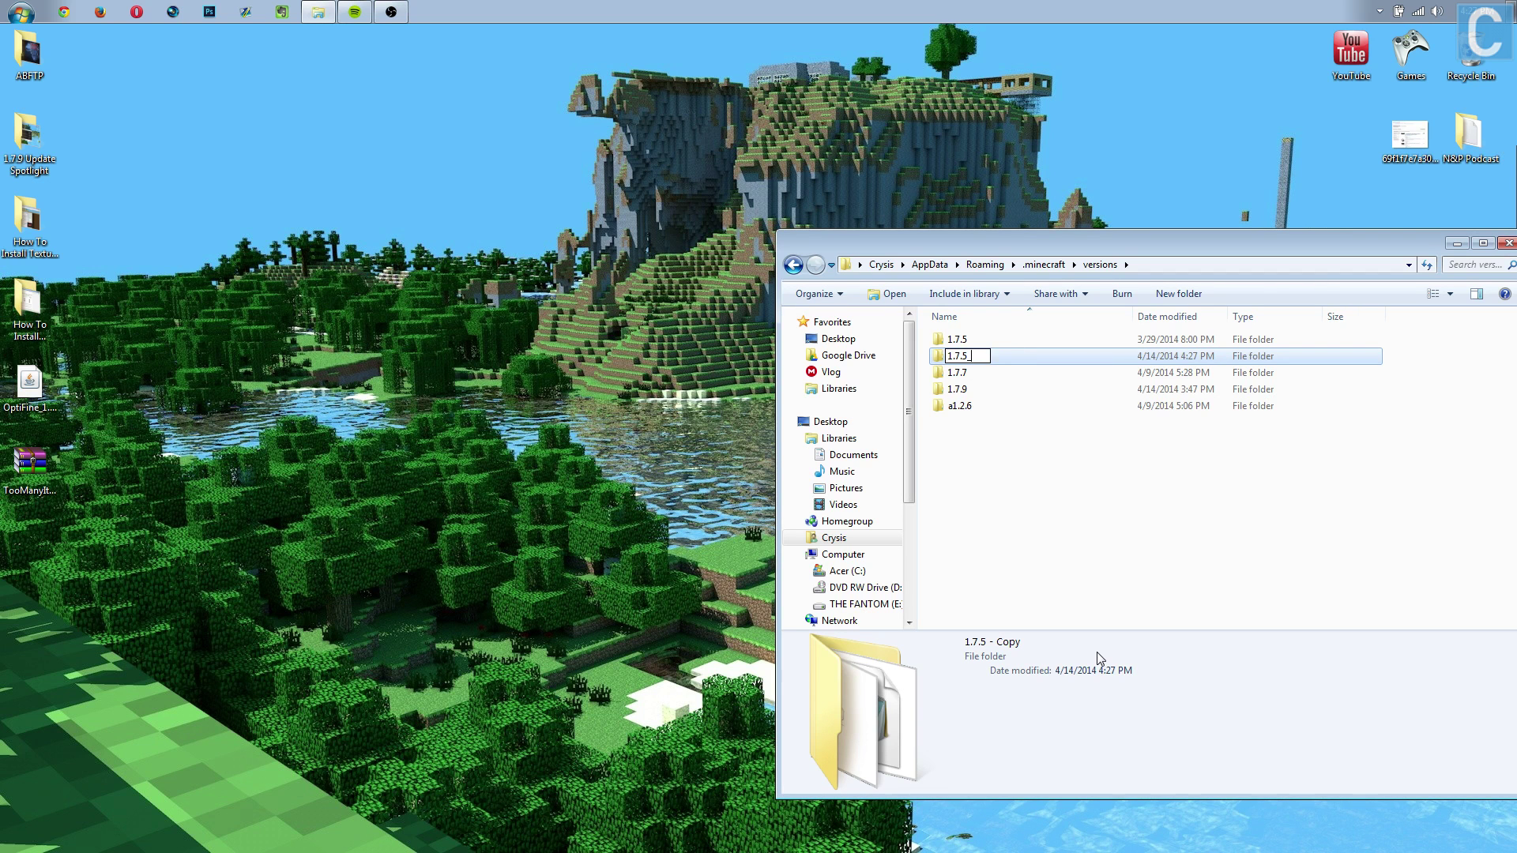
{"action": "type", "text": "_Mods"}
{"action": "key", "text": "ctrl+a"}
{"action": "key", "text": "ctrl+c"}
{"action": "left_click", "coordinate": [1023, 518]}
Open the 1.7.5_Mods folder and rename its executable jar file to 1.7.5_Mods
{"action": "double_click", "coordinate": [980, 356]}
{"action": "left_click", "coordinate": [957, 340]}
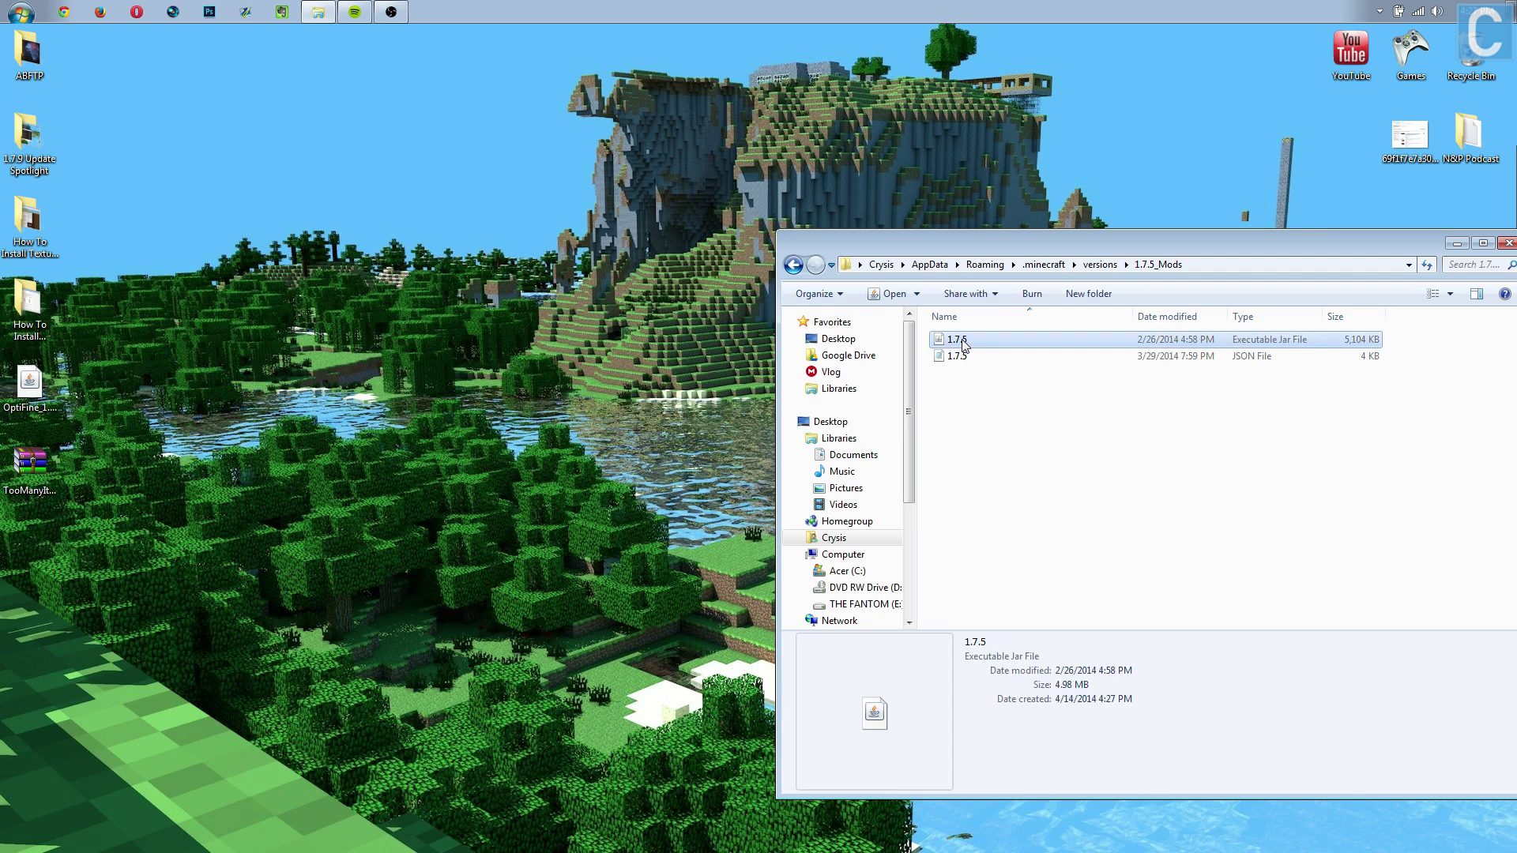
{"action": "right_click", "coordinate": [960, 341]}
{"action": "left_click", "coordinate": [1011, 760]}
{"action": "key", "text": "ctrl+v"}
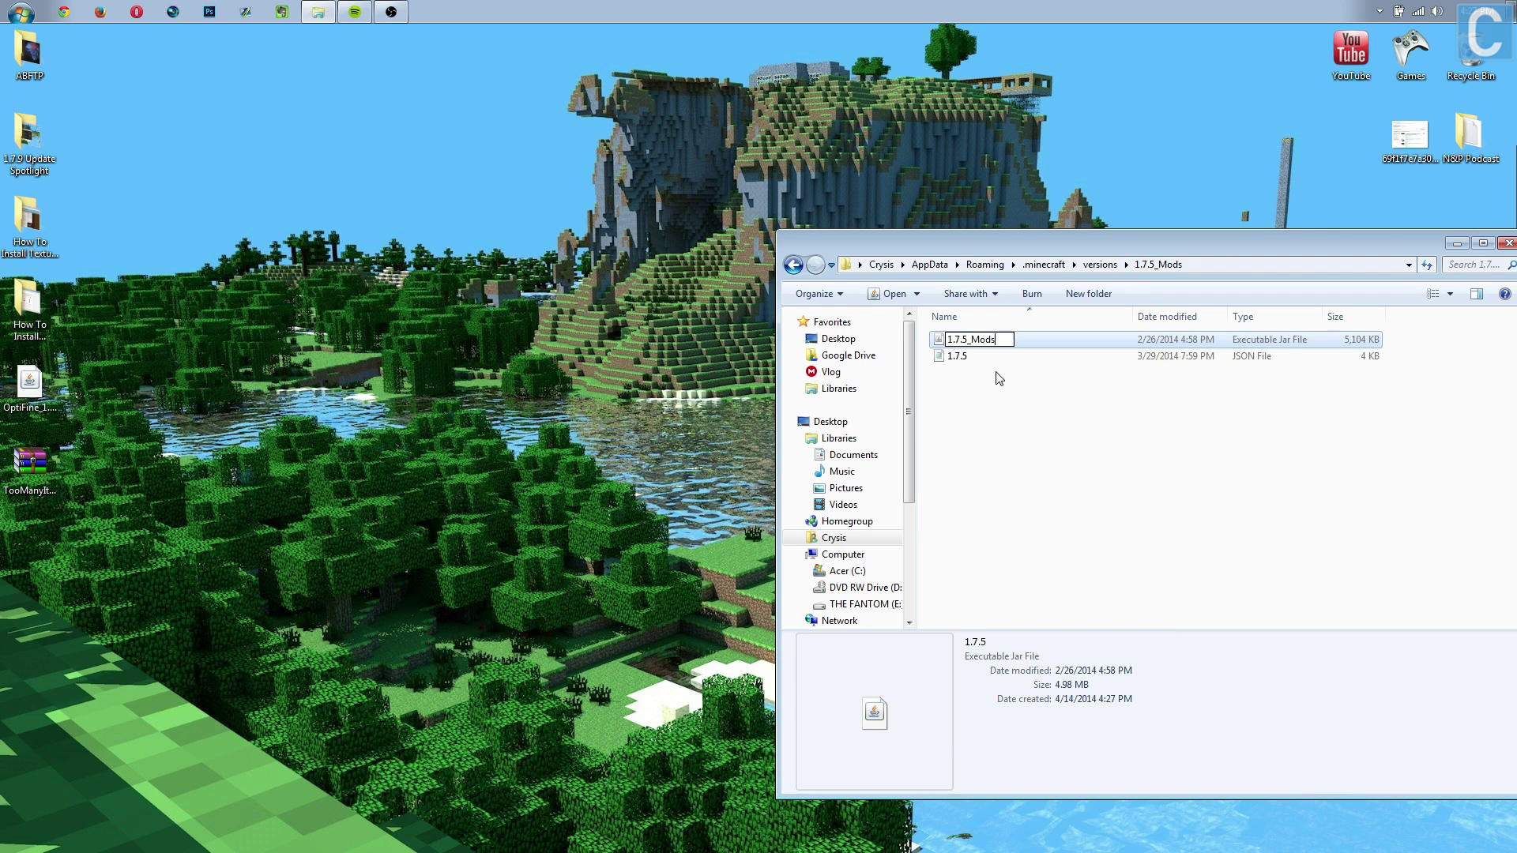
{"action": "key", "text": "Return"}
Rename the JSON file in the folder to 1.7.5_Mods
{"action": "right_click", "coordinate": [990, 354]}
{"action": "left_click", "coordinate": [980, 335]}
{"action": "right_click", "coordinate": [980, 335]}
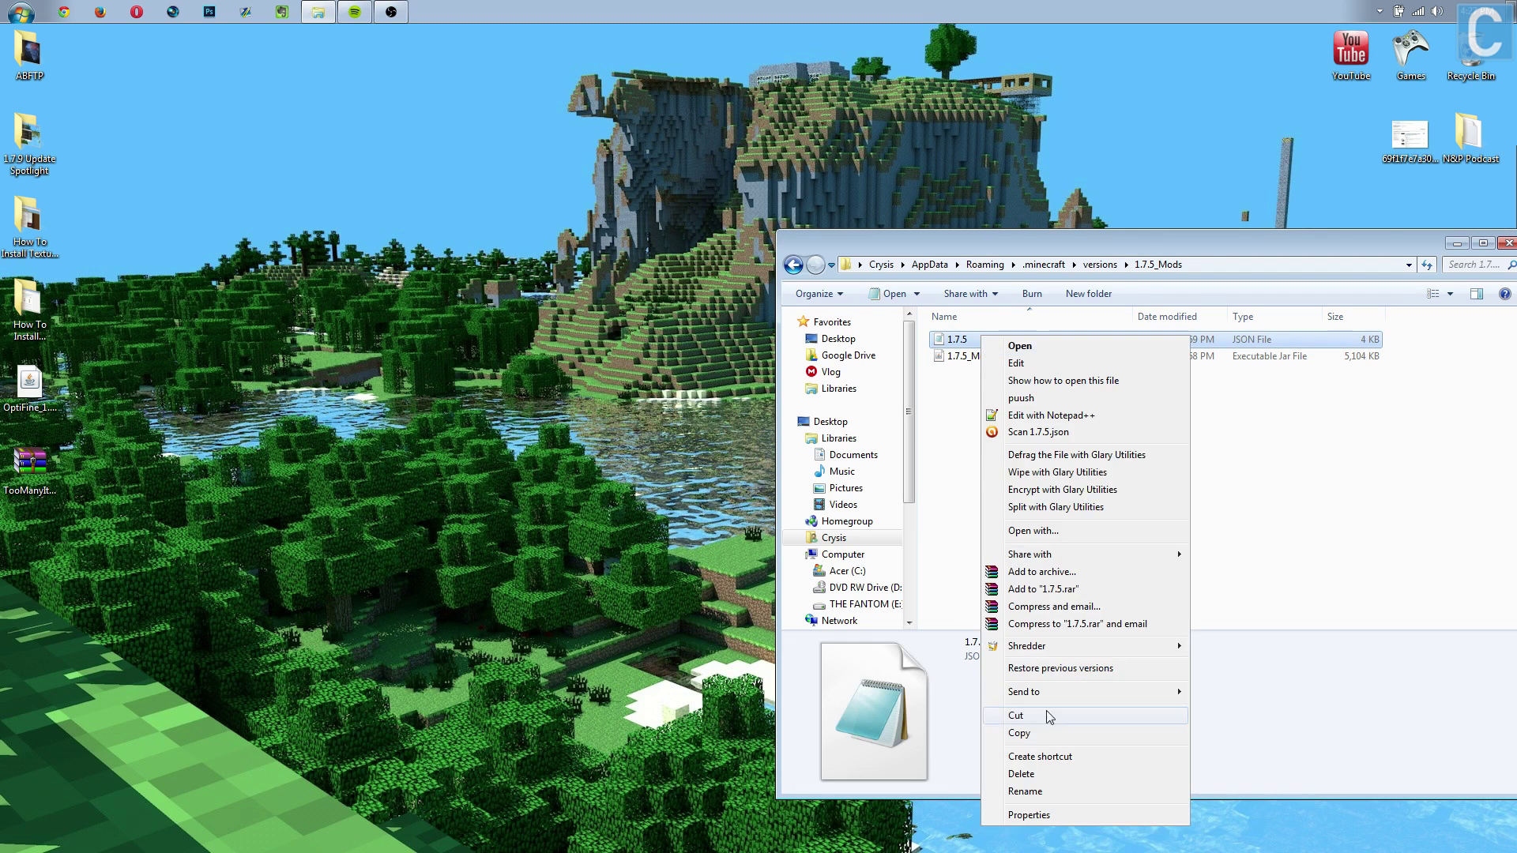
{"action": "left_click", "coordinate": [1025, 791]}
{"action": "key", "text": "ctrl+v"}
{"action": "key", "text": "Return"}
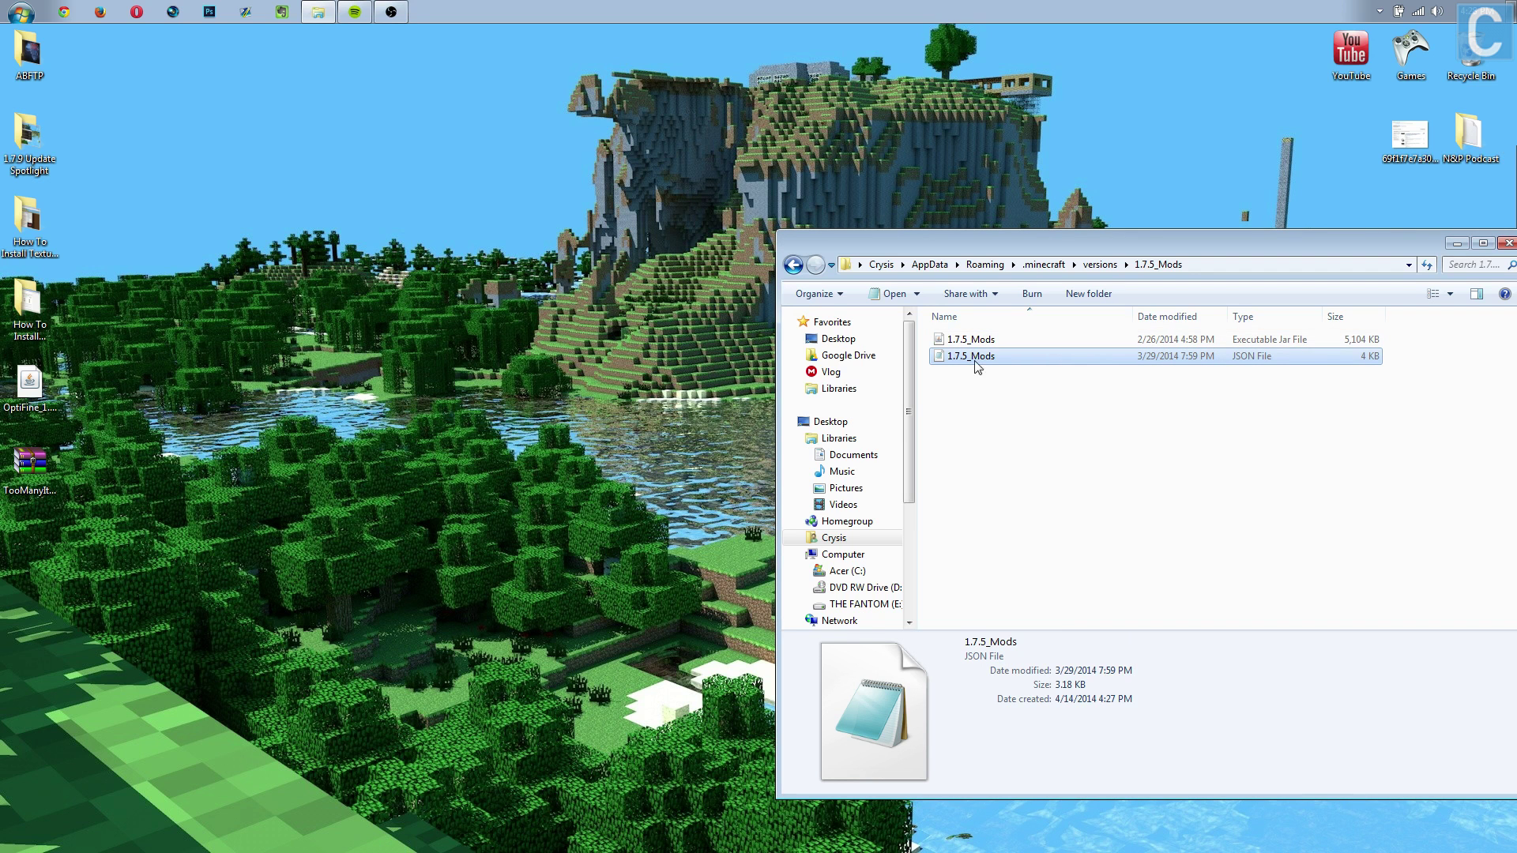
Change the id value in the 1.7.5_Mods JSON file to 1.7.5_Mods, then save and close the file
{"action": "double_click", "coordinate": [1071, 359]}
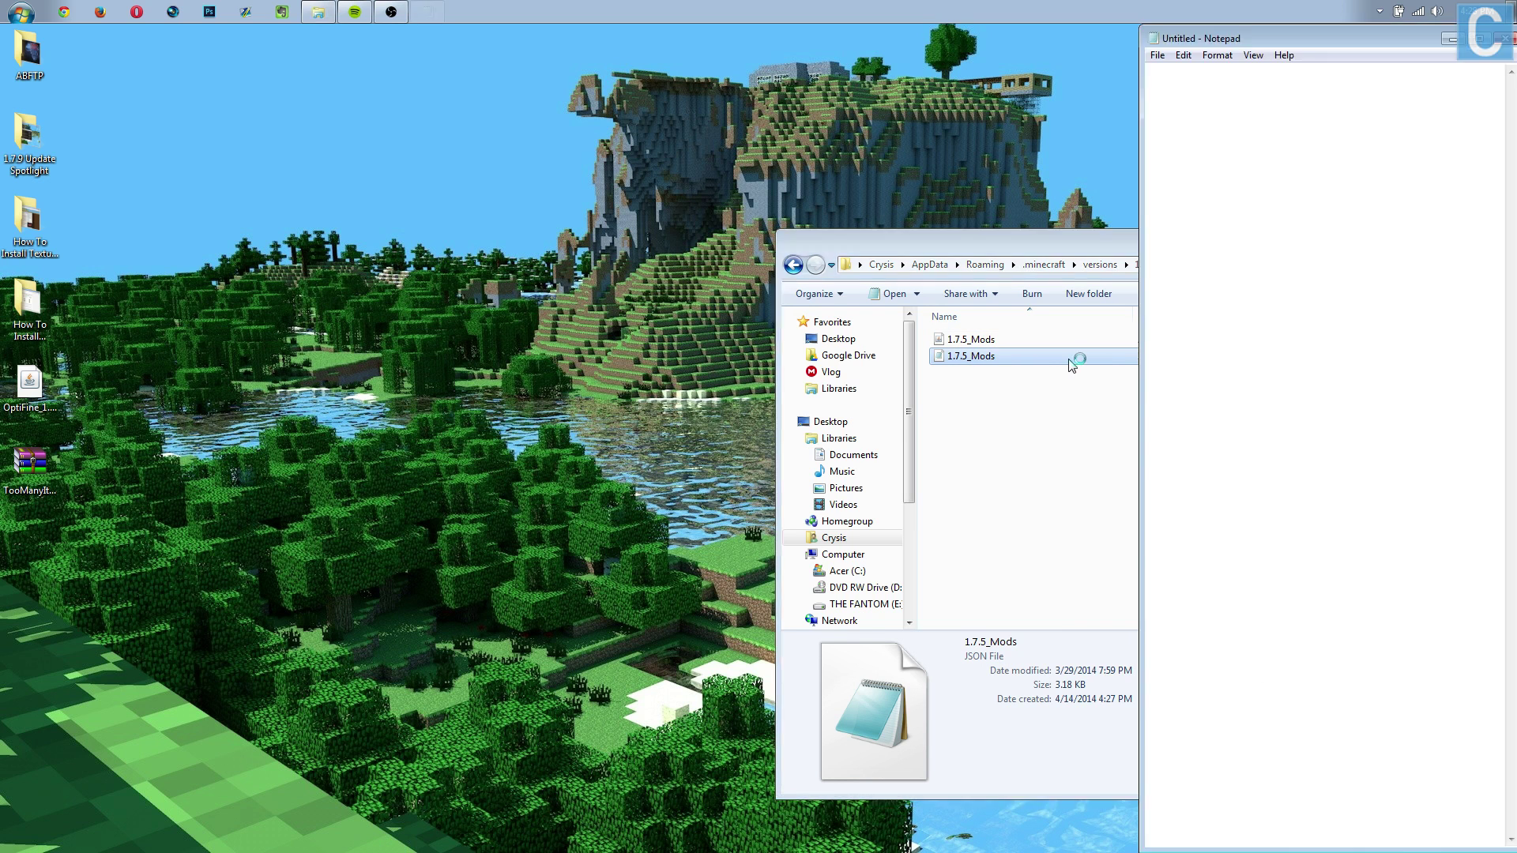
{"action": "left_click_drag", "start_coordinate": [1140, 71], "coordinate": [446, 71]}
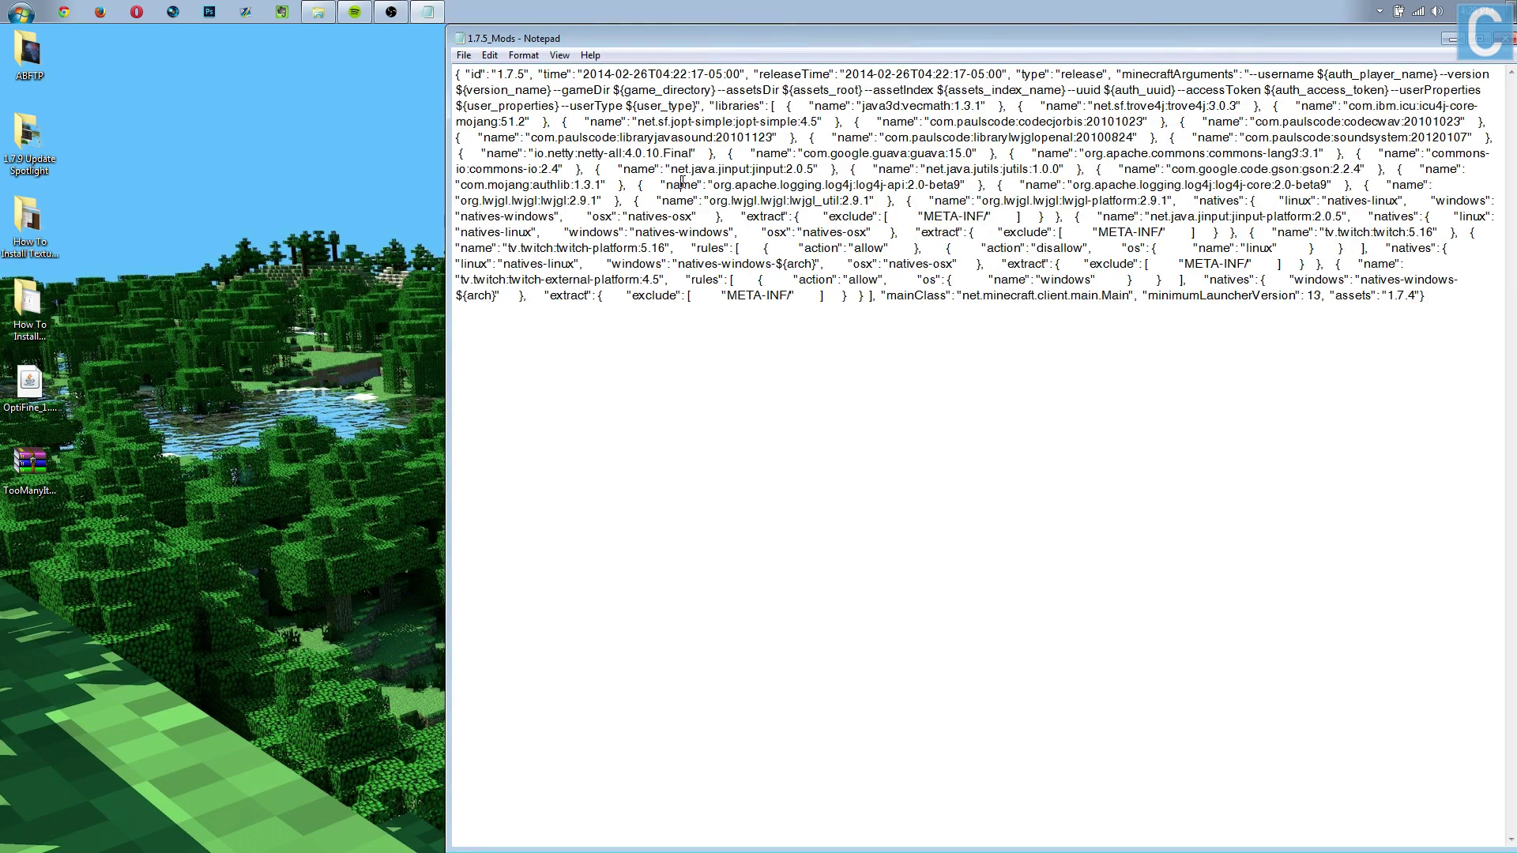
{"action": "left_click_drag", "start_coordinate": [498, 74], "coordinate": [524, 77]}
{"action": "key", "text": "ctrl+v"}
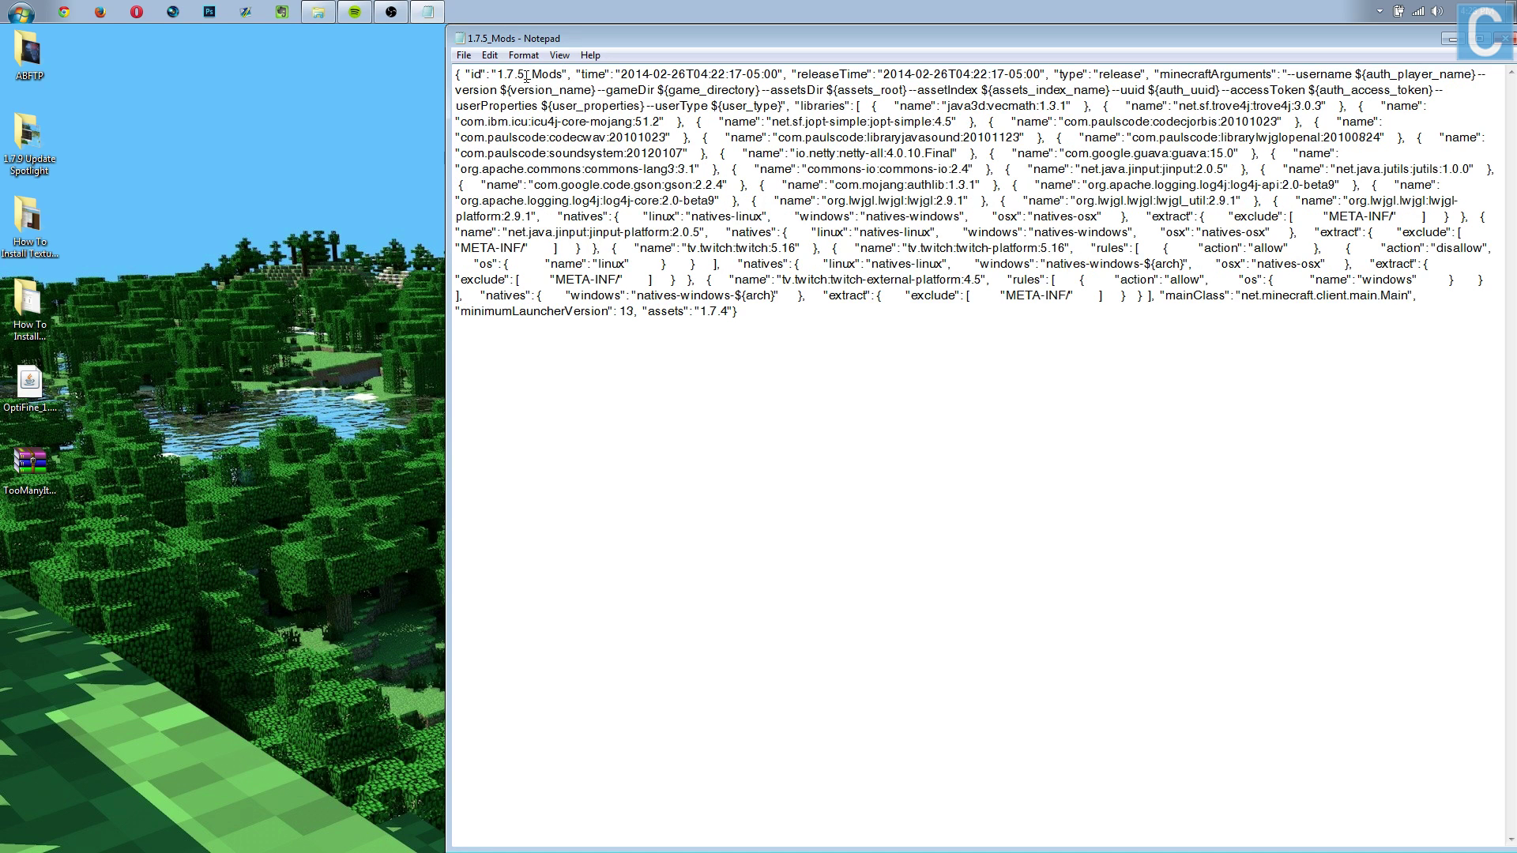
{"action": "left_click", "coordinate": [465, 55]}
{"action": "left_click", "coordinate": [486, 105]}
{"action": "left_click", "coordinate": [1503, 38]}
{"action": "left_click", "coordinate": [1158, 471]}
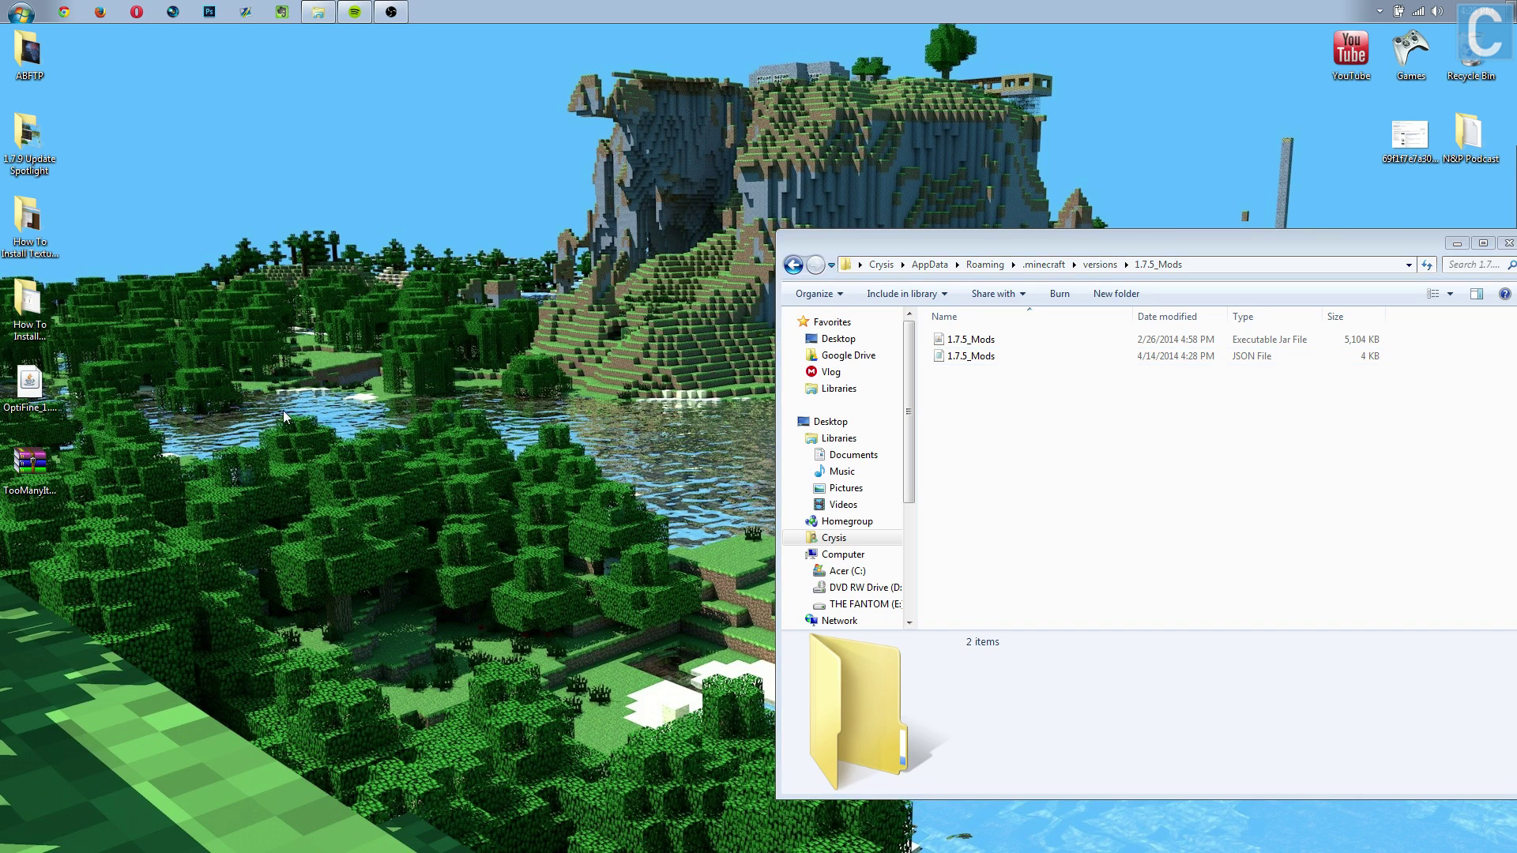
Open the downloaded OptiFine_1.7.5_HD_U_D1.jar with WinRAR and move its window clear of the 1.7.5_Mods folder
{"action": "right_click", "coordinate": [32, 387]}
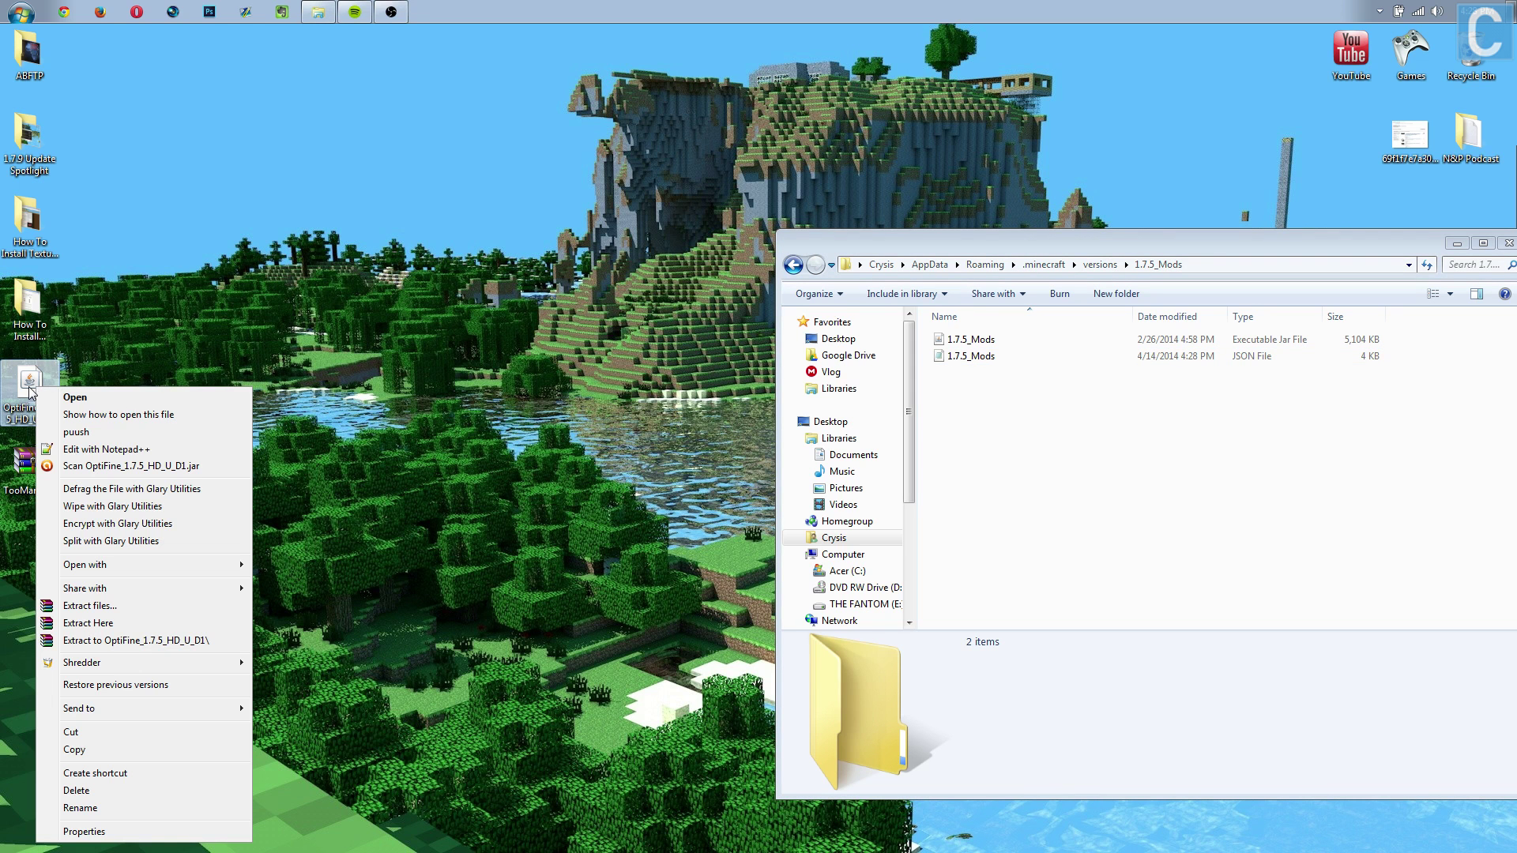
{"action": "mouse_move", "coordinate": [150, 565]}
{"action": "left_click", "coordinate": [318, 579]}
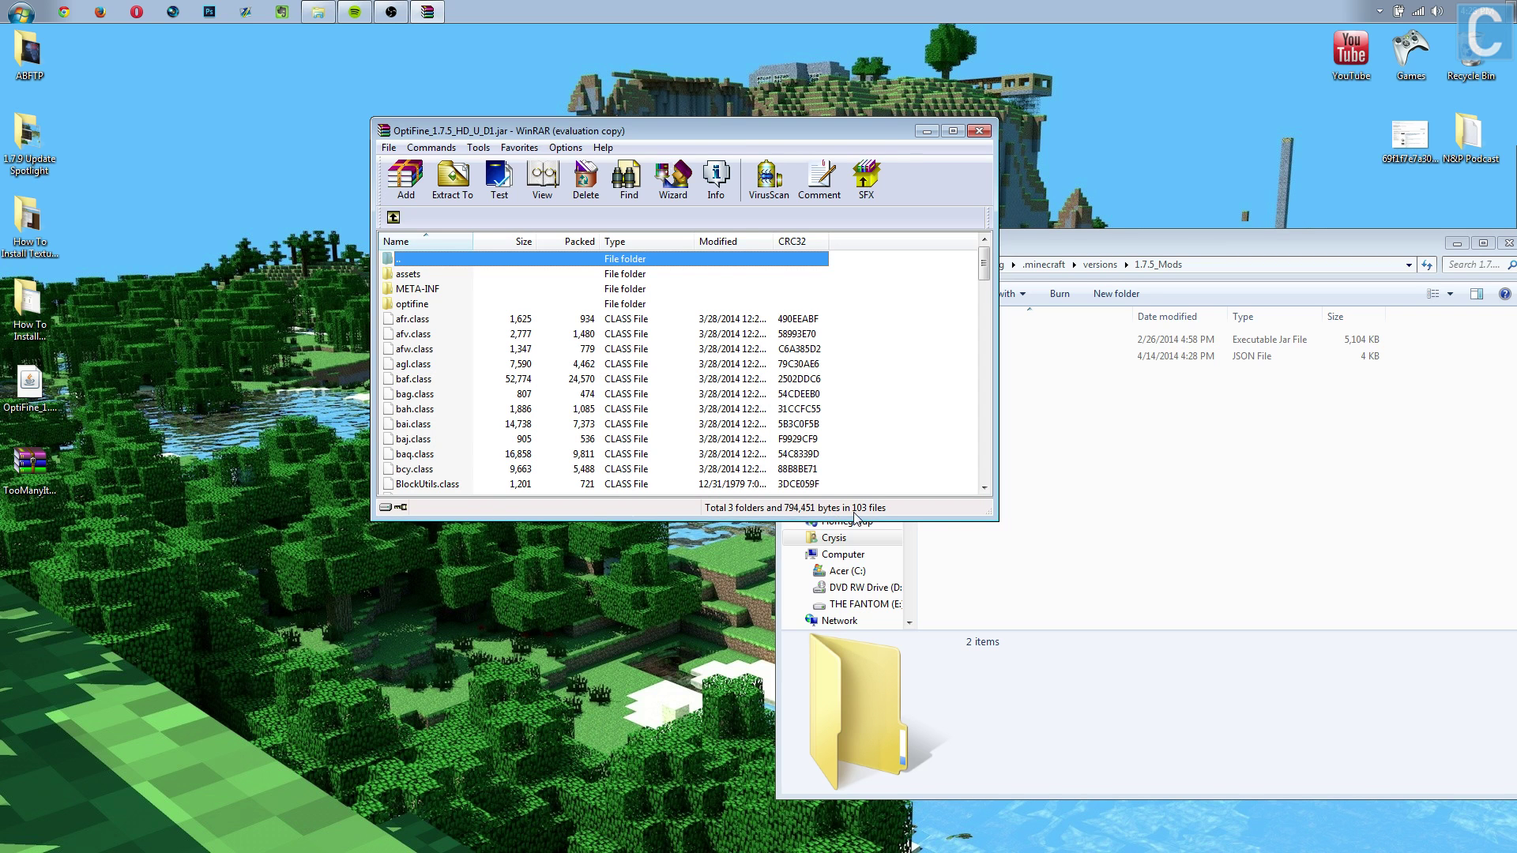
{"action": "left_click", "coordinate": [537, 148]}
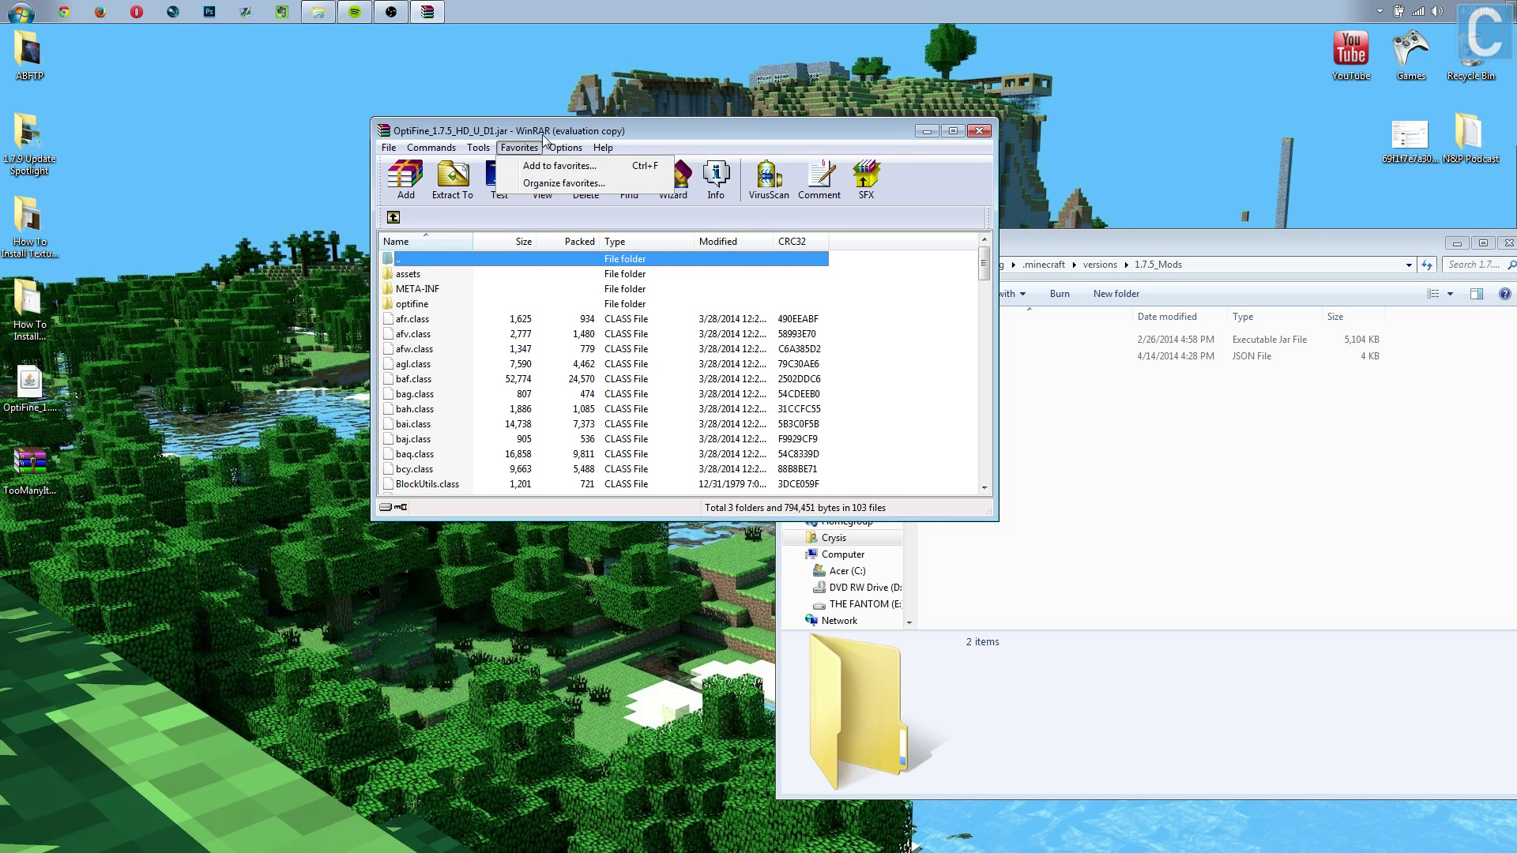
{"action": "left_click_drag", "start_coordinate": [544, 131], "coordinate": [290, 129]}
Open 1.7.5_Mods.jar with WinRAR, place it beside the OptiFine archive window and make both windows taller
{"action": "left_click", "coordinate": [1156, 498]}
{"action": "right_click", "coordinate": [958, 342]}
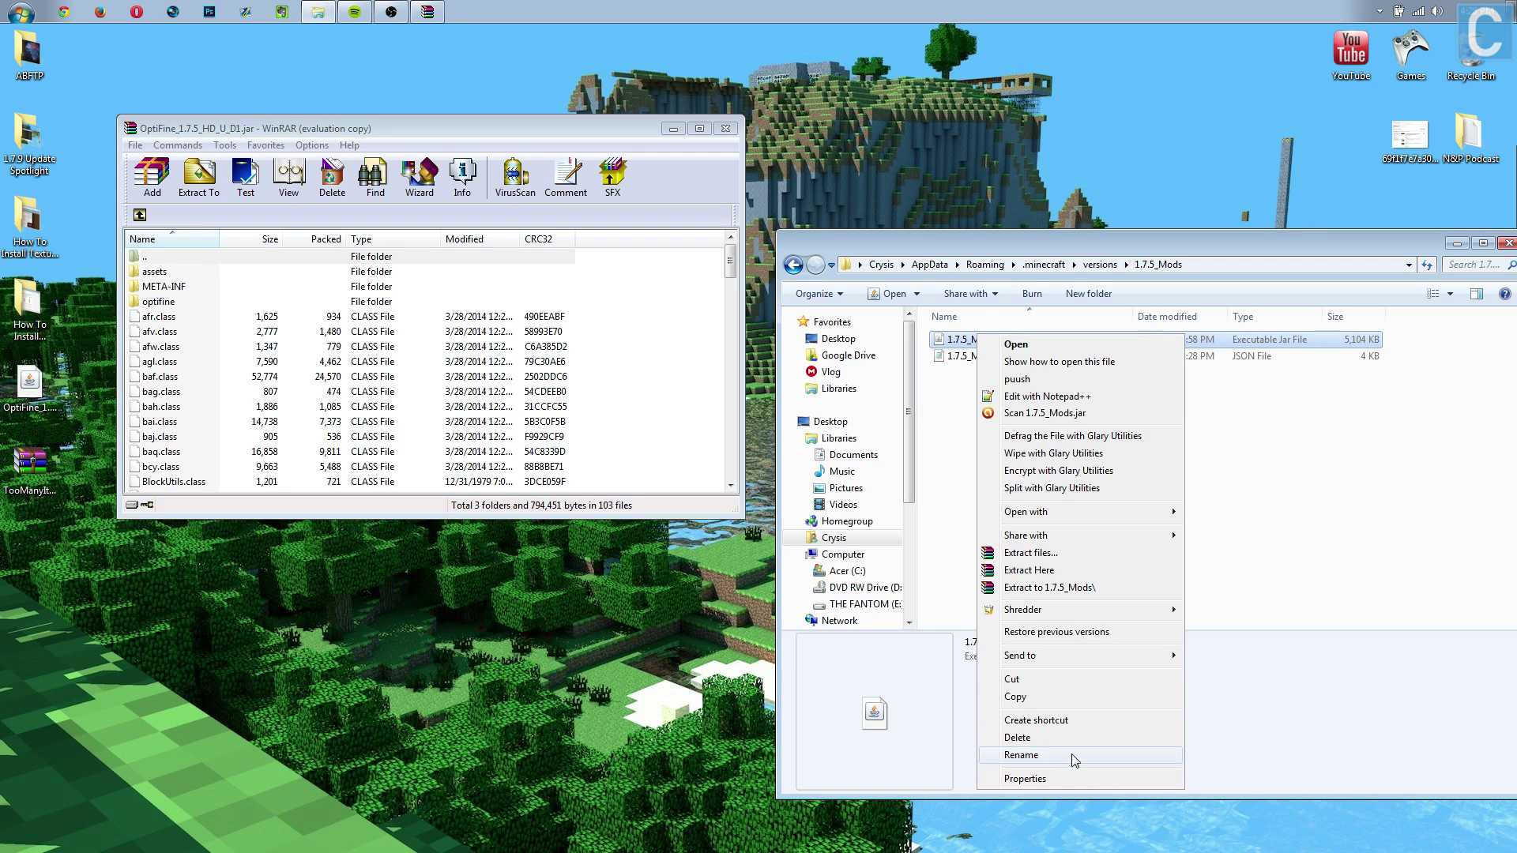
{"action": "mouse_move", "coordinate": [1060, 514]}
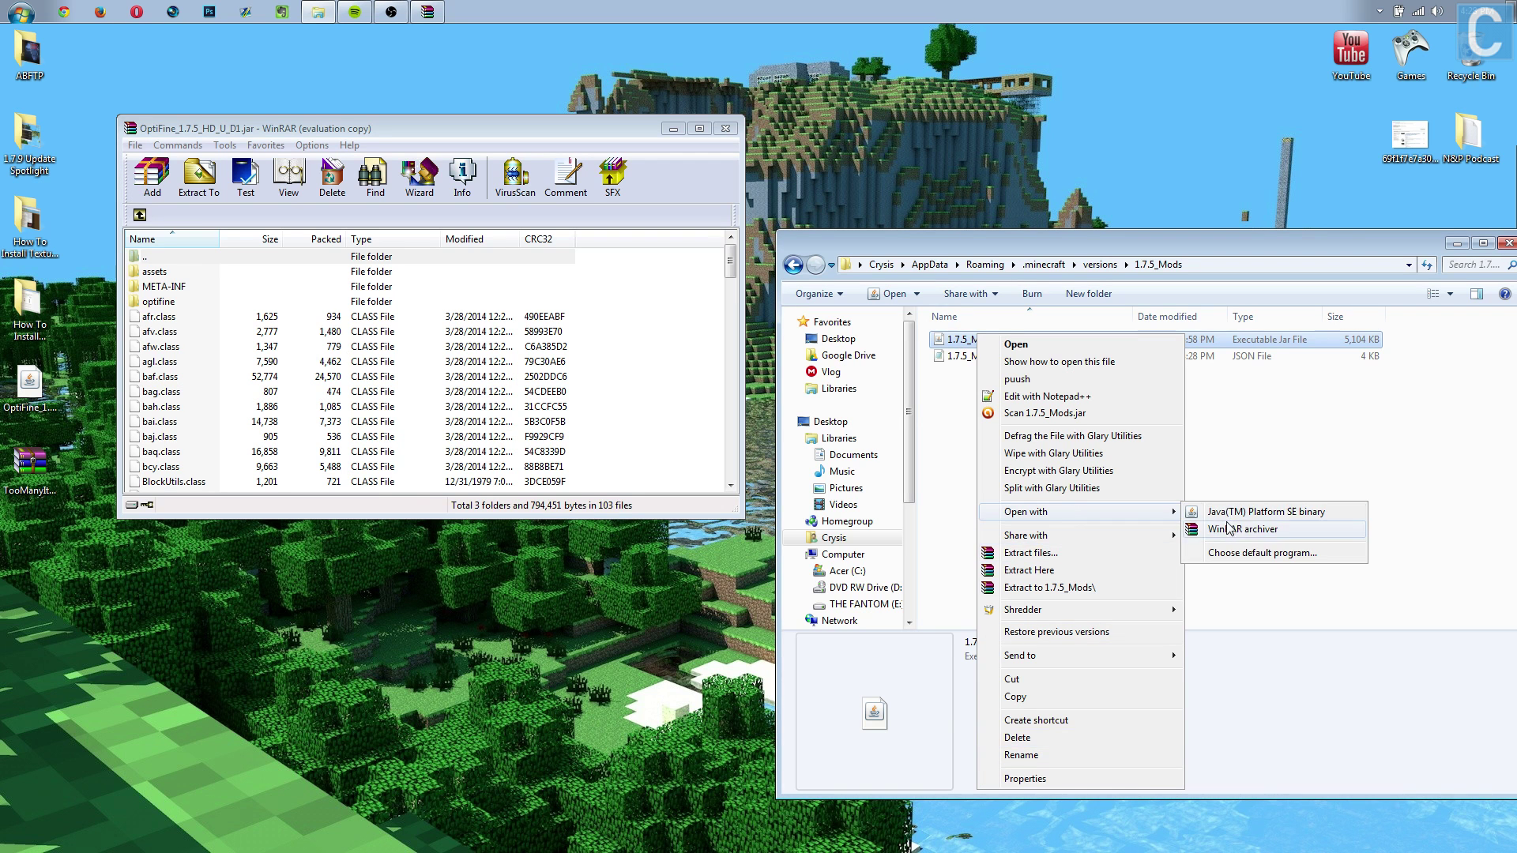
{"action": "left_click", "coordinate": [1230, 536]}
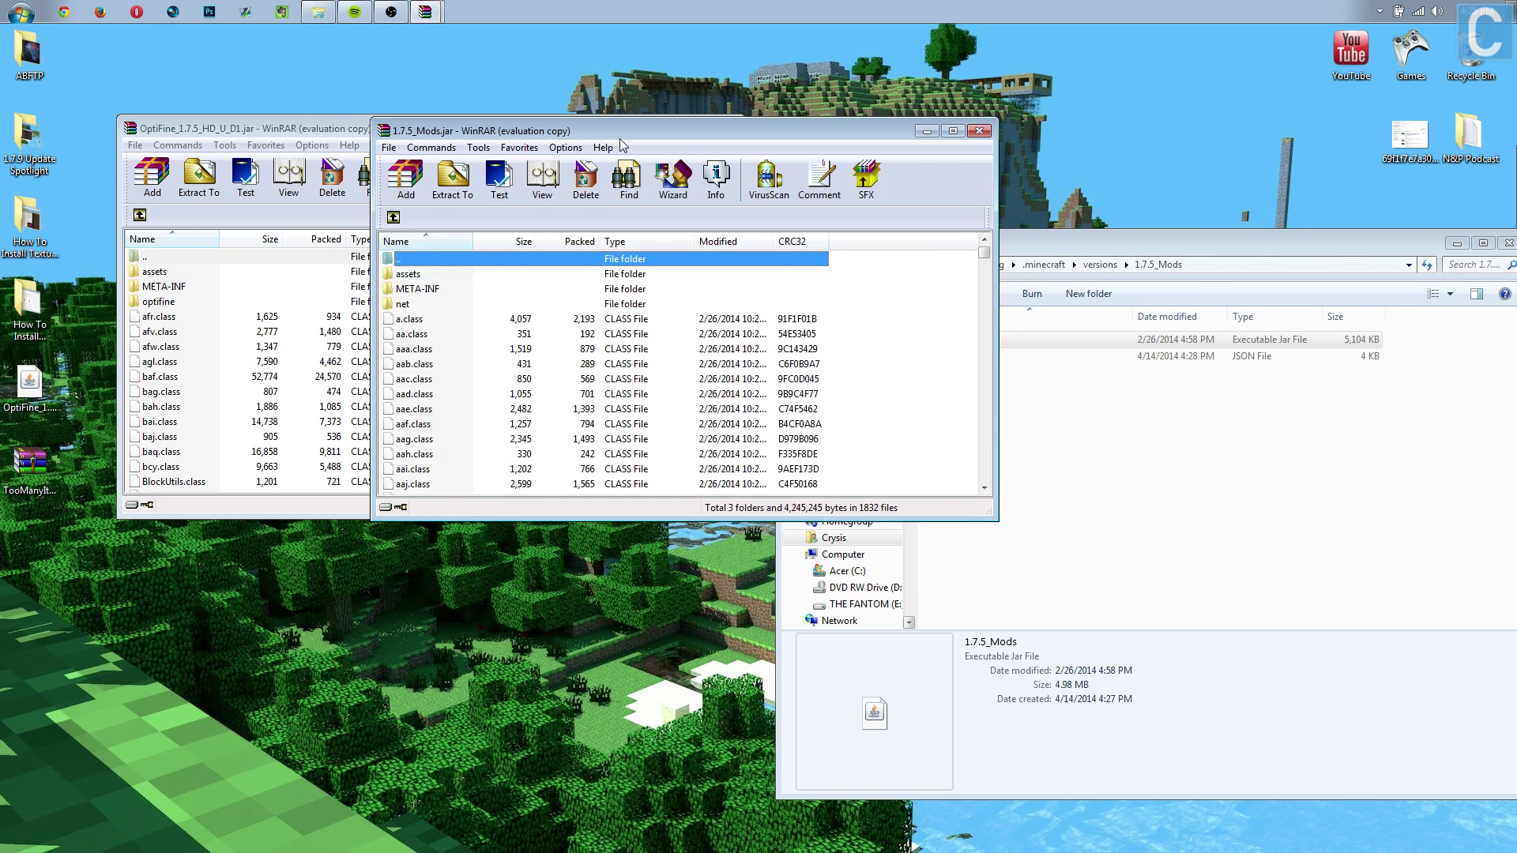
{"action": "left_click_drag", "start_coordinate": [929, 546], "coordinate": [928, 762]}
{"action": "left_click_drag", "start_coordinate": [498, 518], "coordinate": [444, 808]}
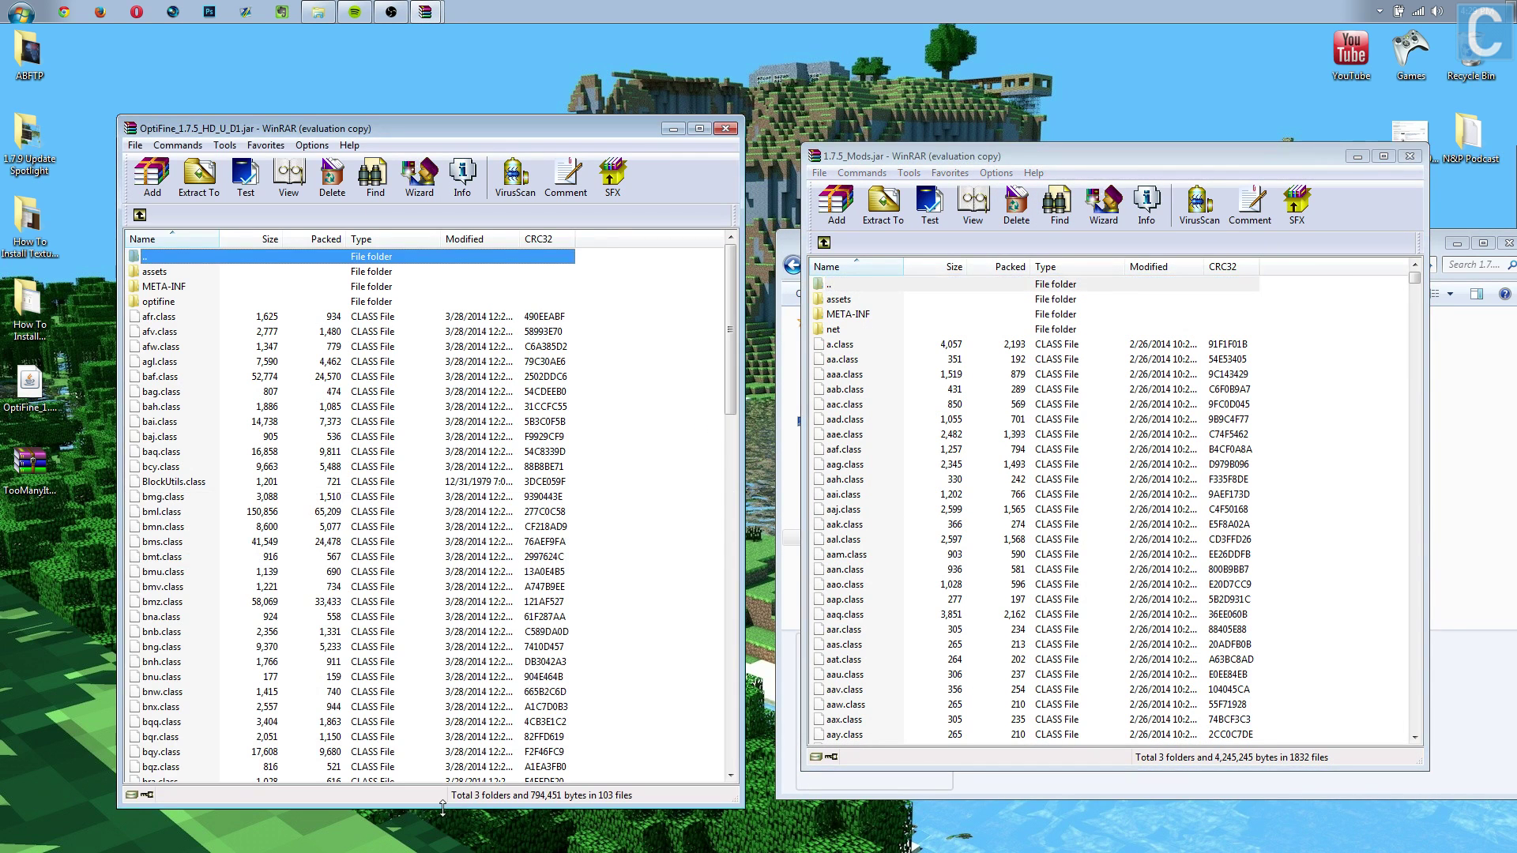
Copy all class files from the OptiFine archive's root into the root of 1.7.5_Mods.jar, adding and replacing files
{"action": "left_click", "coordinate": [1032, 464]}
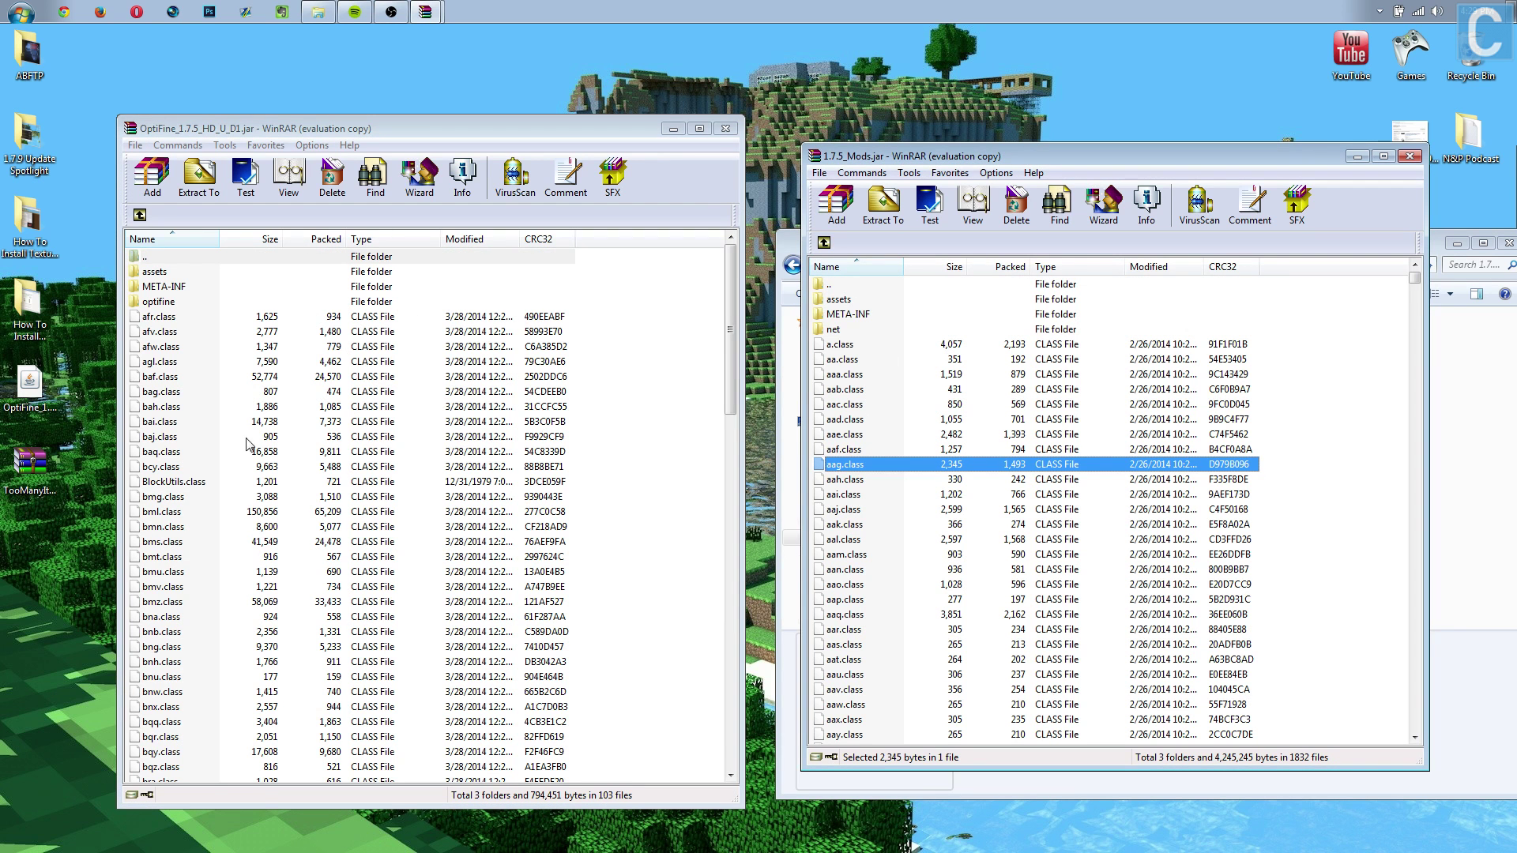
{"action": "left_click", "coordinate": [360, 441]}
{"action": "left_click_drag", "start_coordinate": [731, 324], "coordinate": [726, 365]}
{"action": "left_click", "coordinate": [944, 433]}
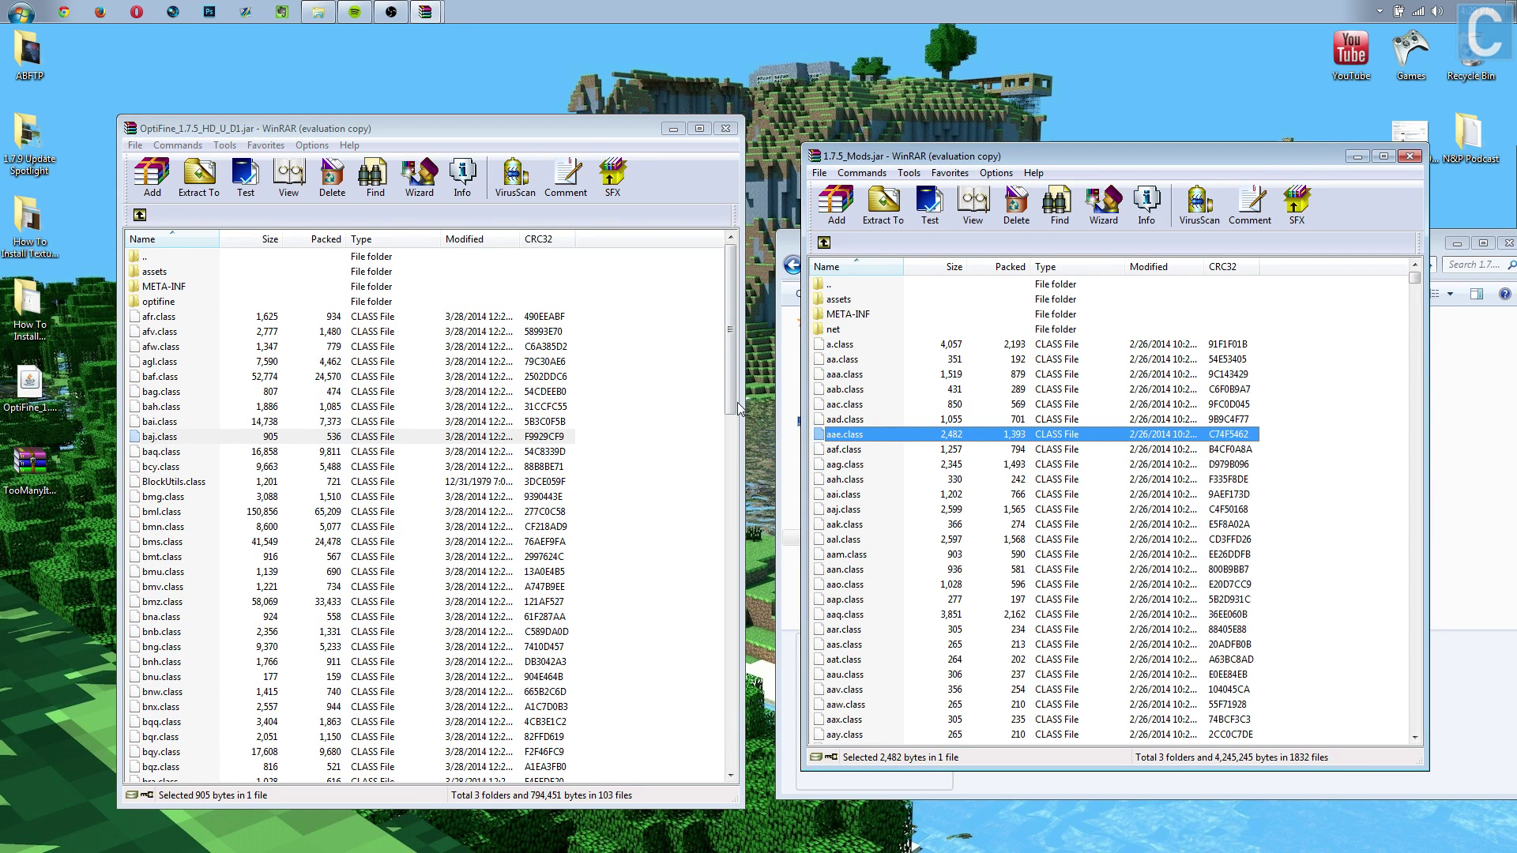
{"action": "left_click_drag", "start_coordinate": [605, 276], "coordinate": [510, 387]}
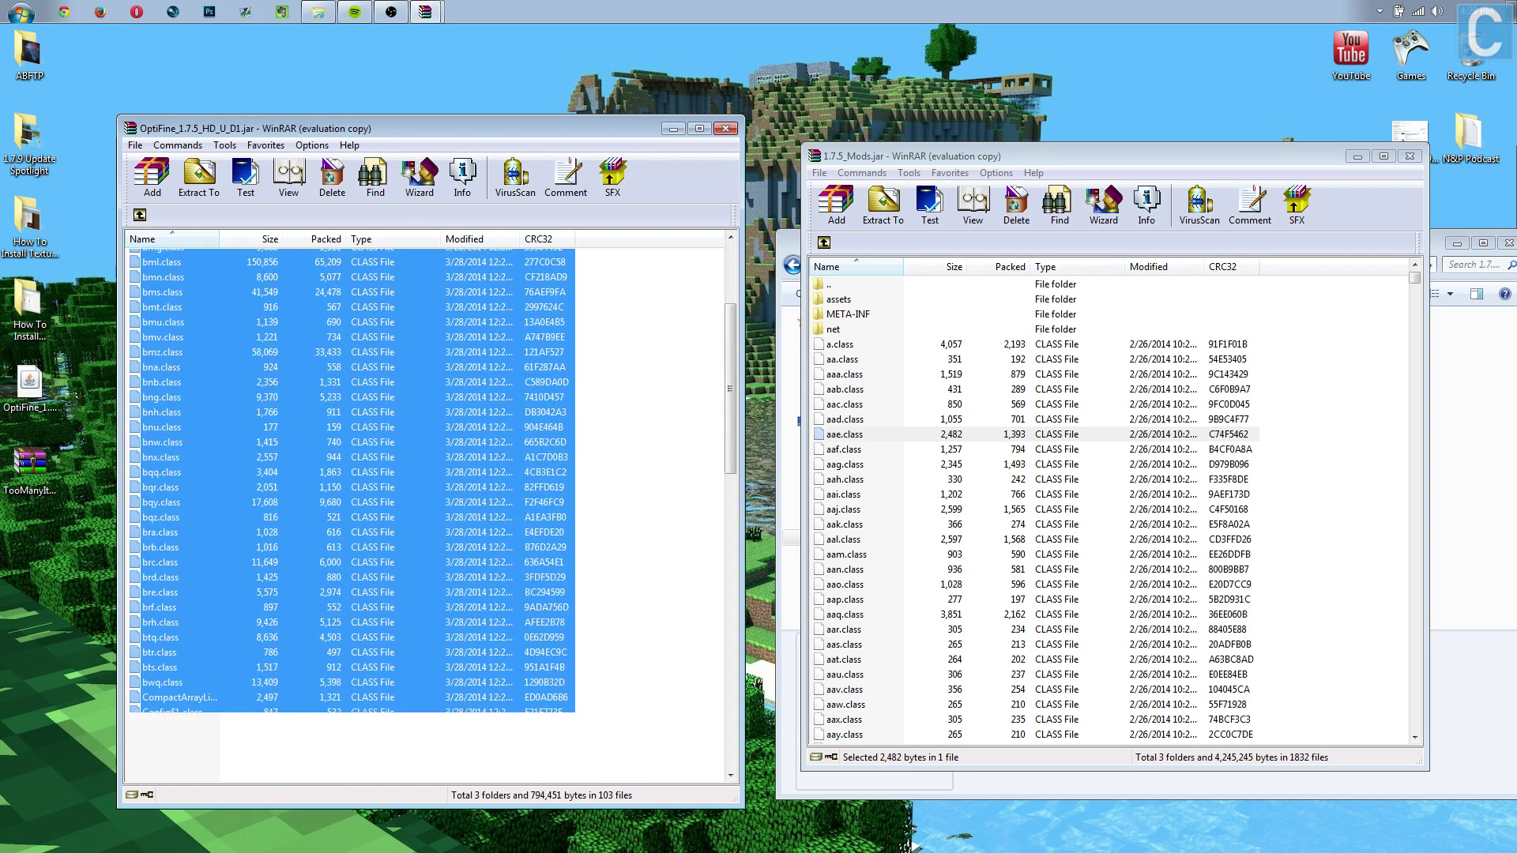
{"action": "scroll", "coordinate": [443, 575], "scroll_direction": "down", "scroll_amount": 15}
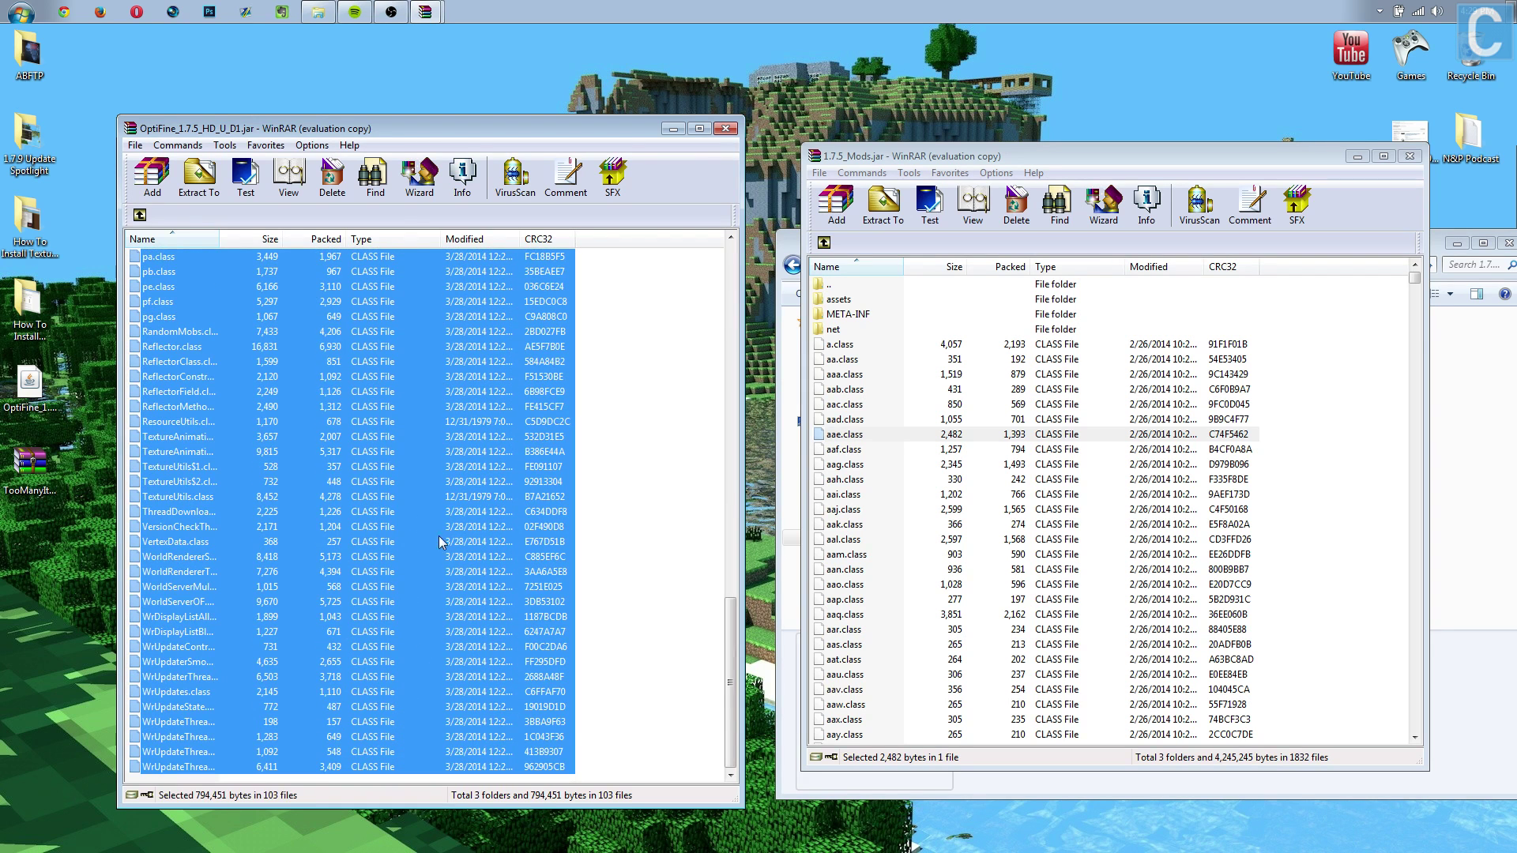
{"action": "left_click_drag", "start_coordinate": [274, 468], "coordinate": [1353, 515]}
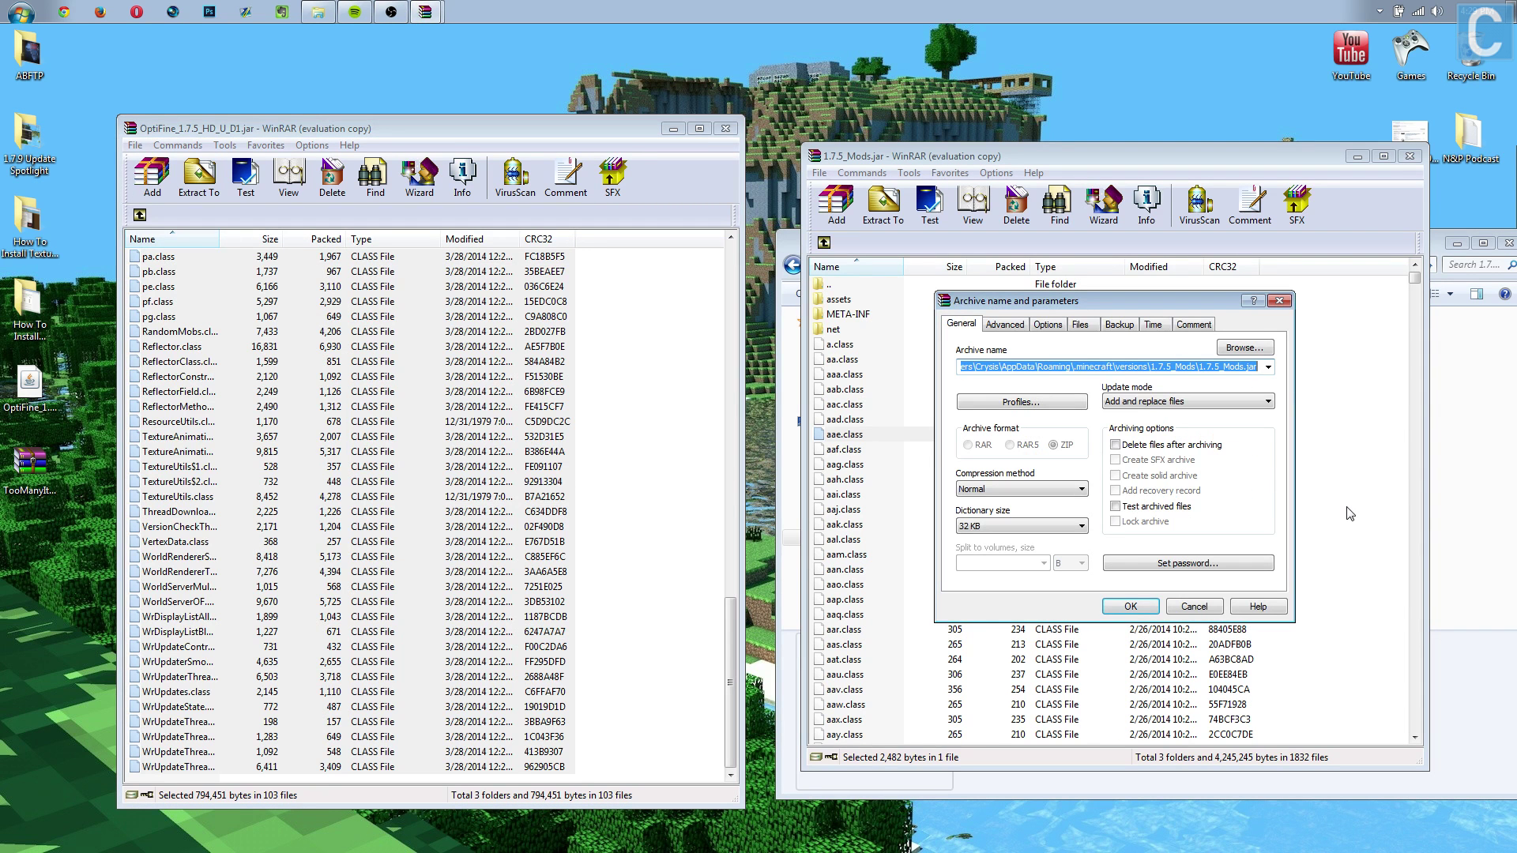
{"action": "left_click", "coordinate": [1144, 610]}
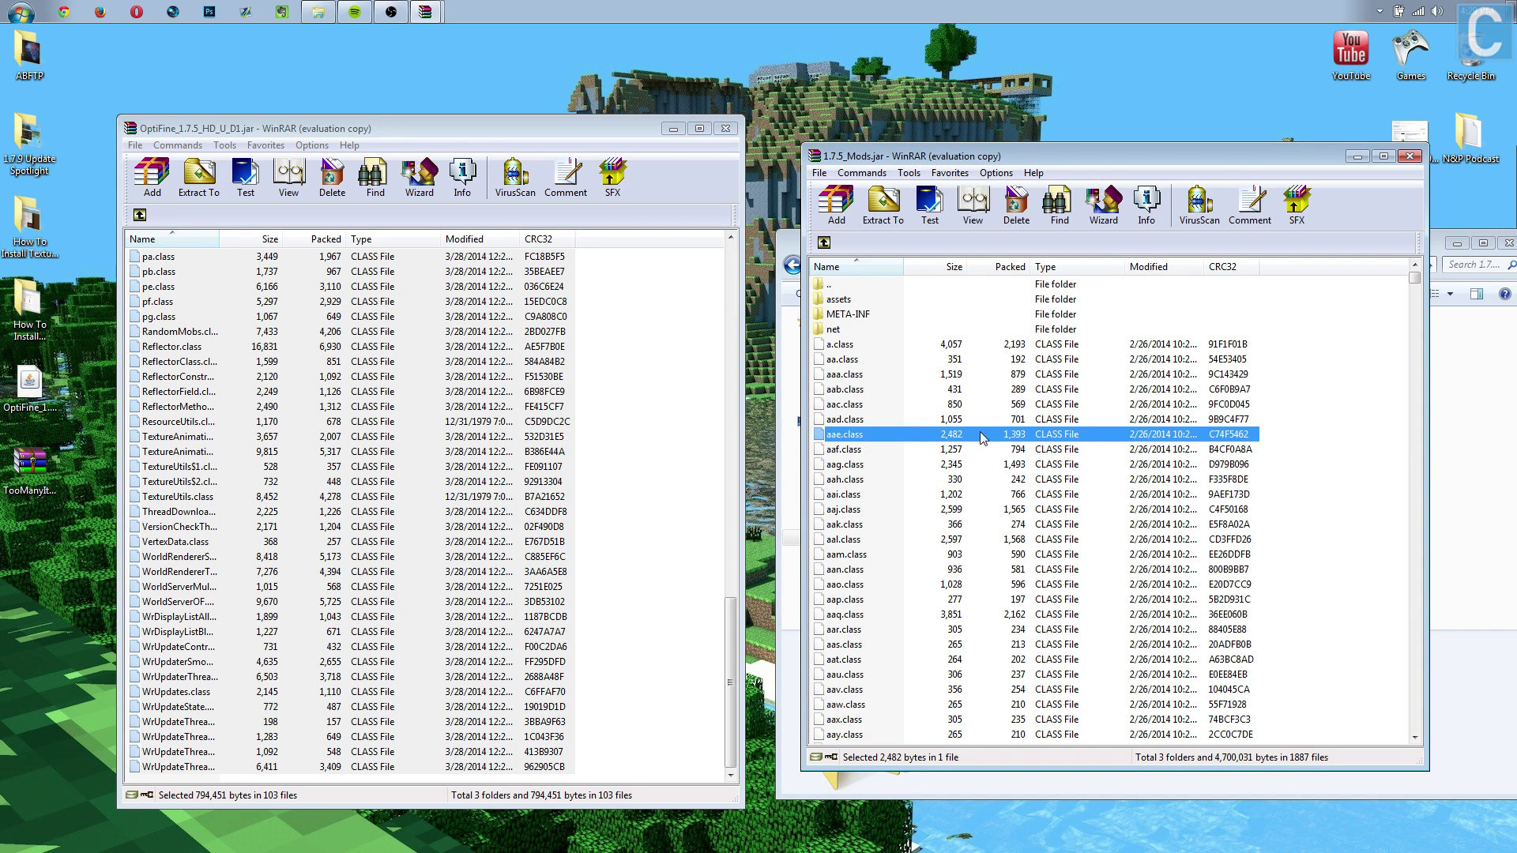
Copy the mcpatcher and optifine folders from OptiFine's assets/minecraft folder into the assets/minecraft folder of 1.7.5_Mods.jar
{"action": "left_click", "coordinate": [727, 646]}
{"action": "scroll", "coordinate": [643, 335], "scroll_direction": "up", "scroll_amount": 20}
{"action": "double_click", "coordinate": [356, 278]}
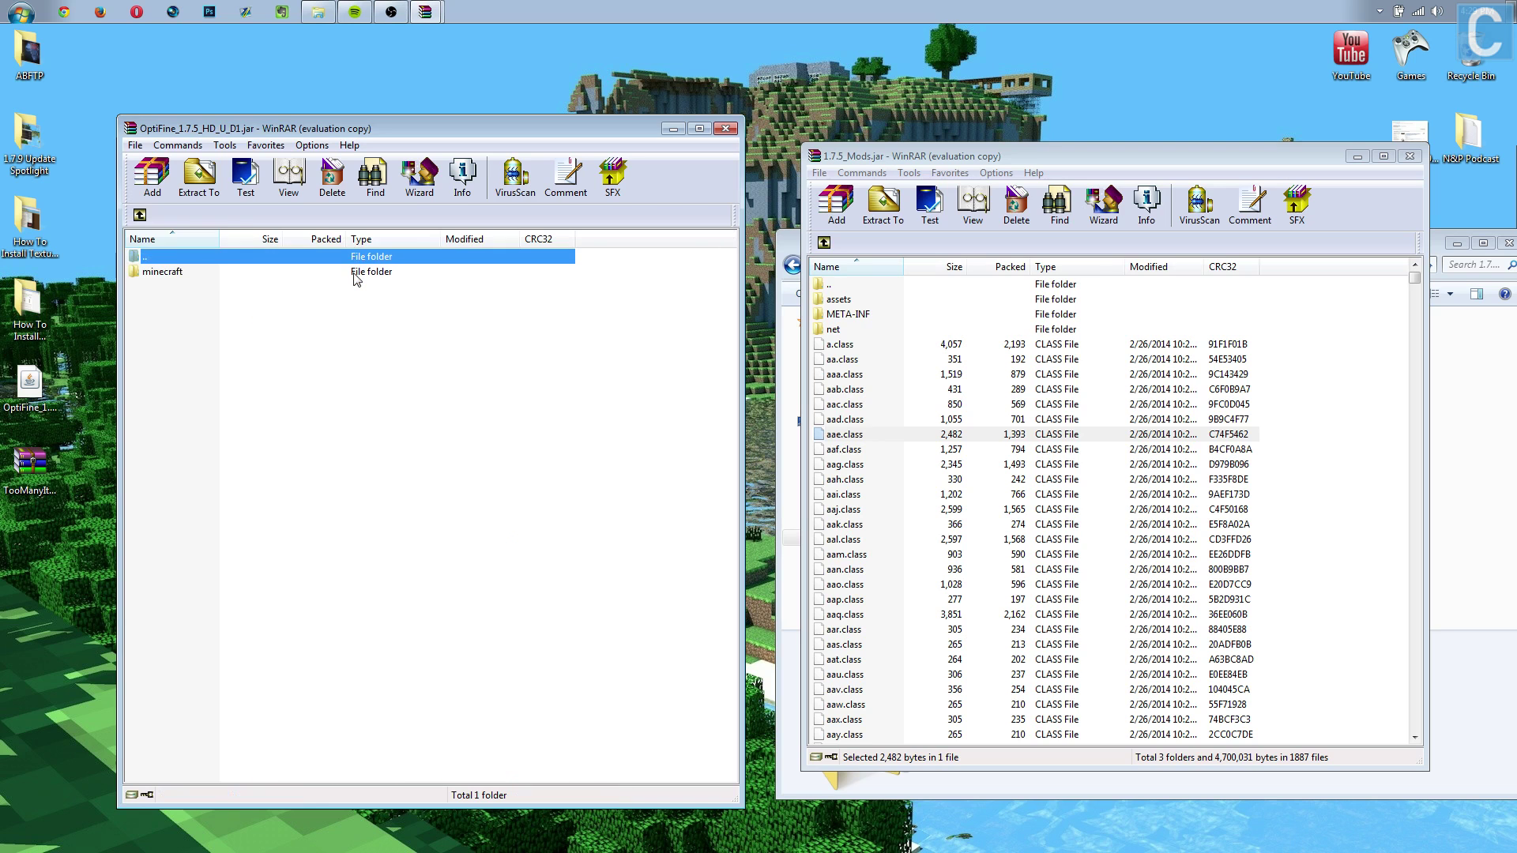
{"action": "left_click", "coordinate": [346, 278]}
{"action": "double_click", "coordinate": [872, 301]}
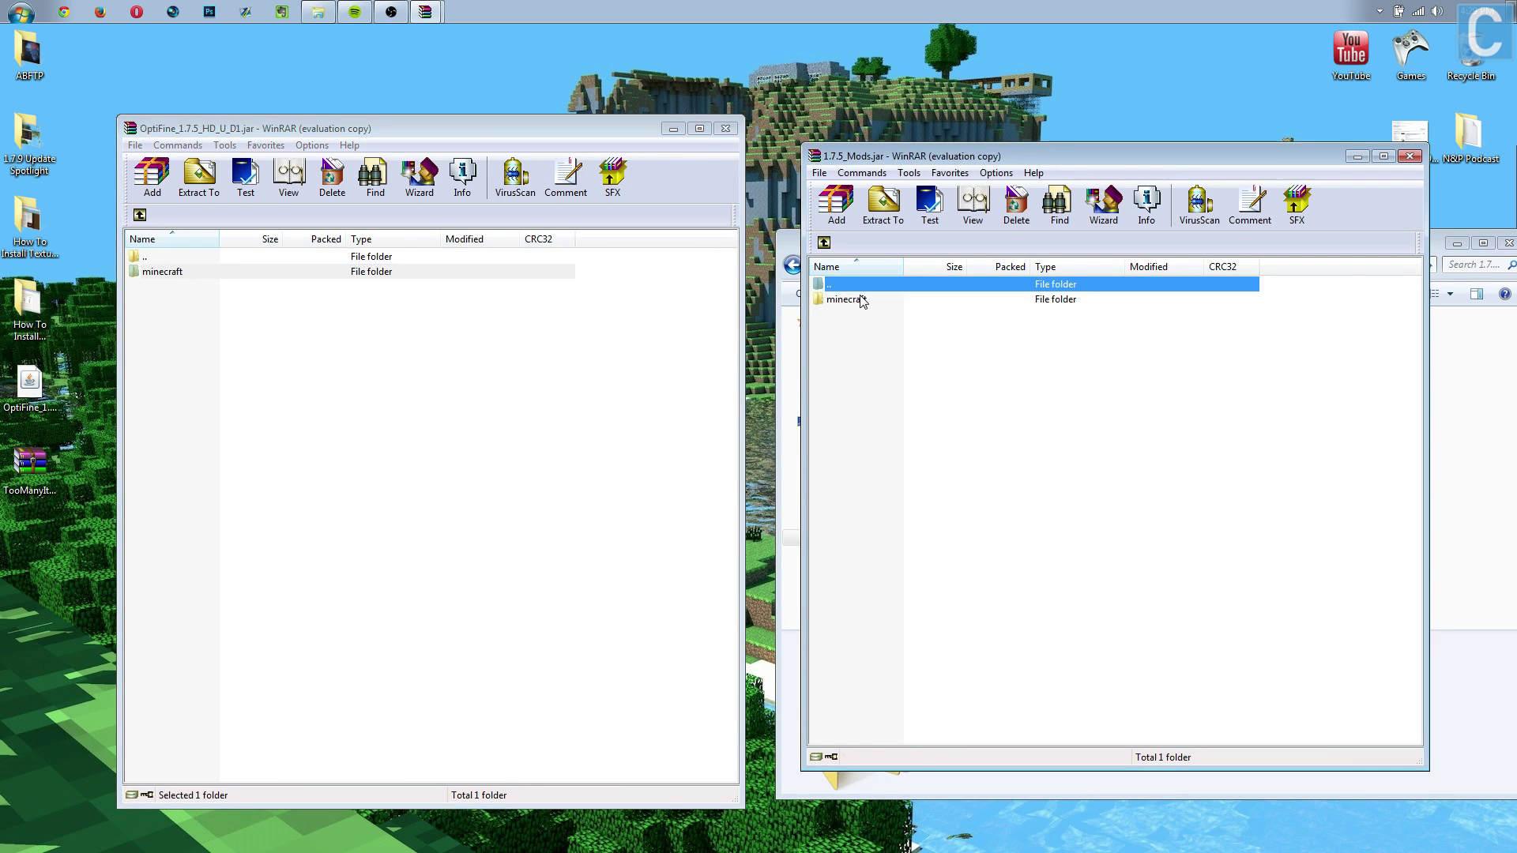
{"action": "double_click", "coordinate": [860, 298]}
{"action": "double_click", "coordinate": [345, 271]}
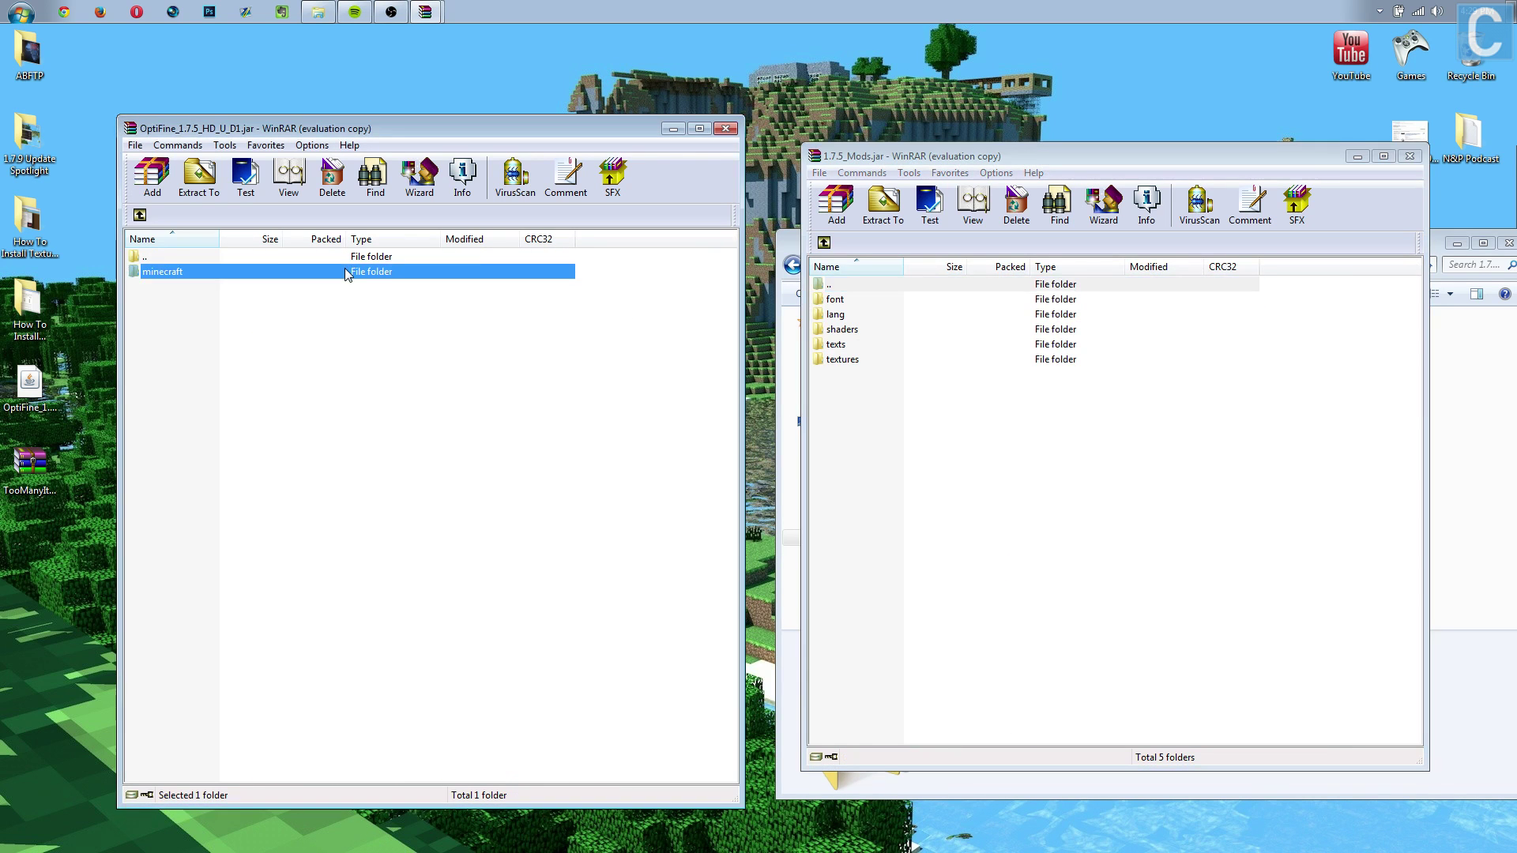
{"action": "left_click_drag", "start_coordinate": [372, 403], "coordinate": [948, 457]}
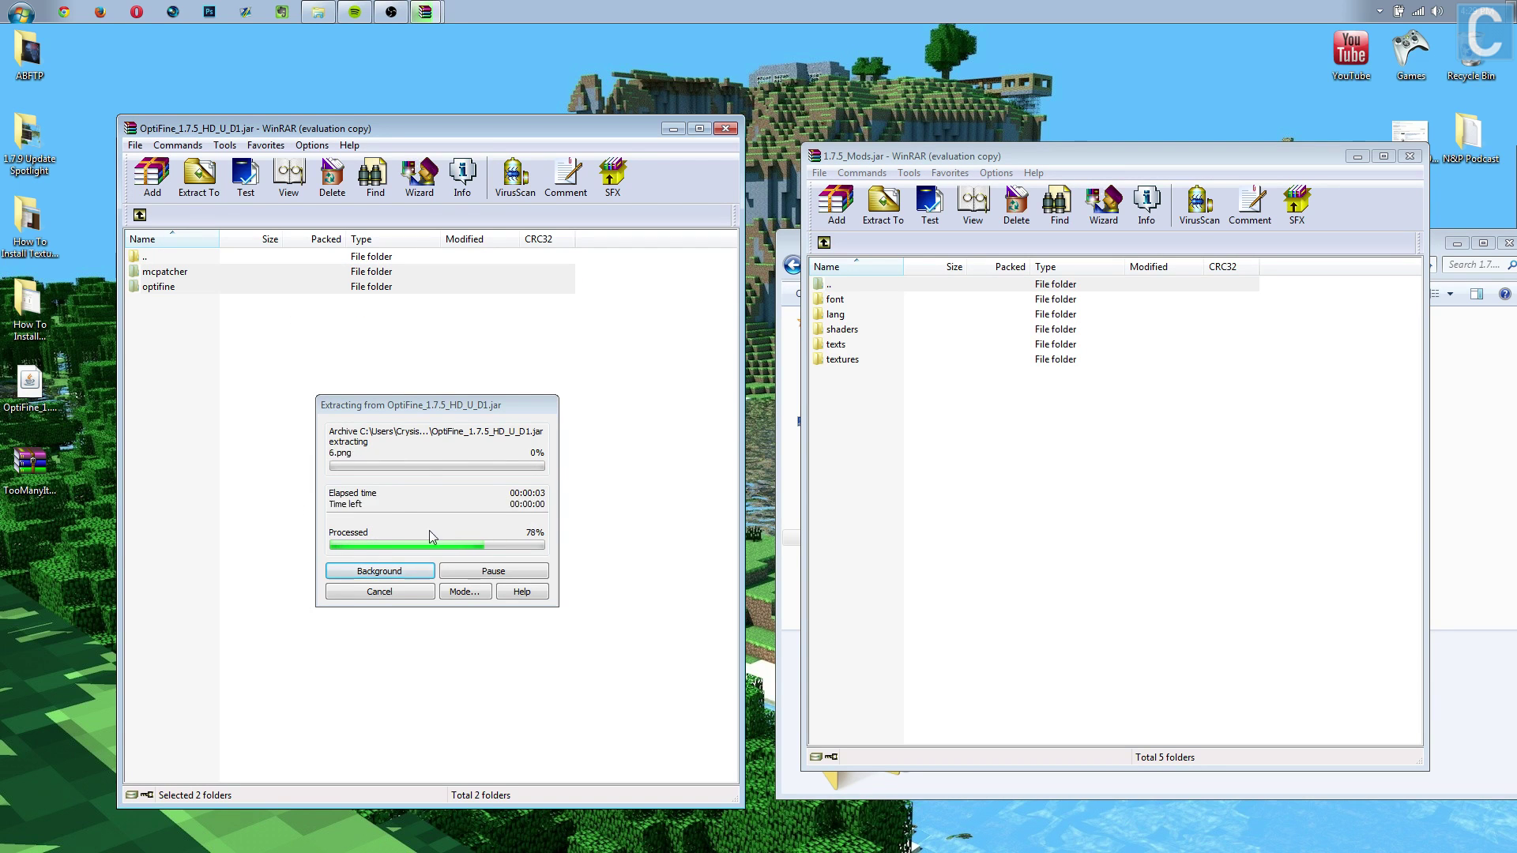
{"action": "left_click", "coordinate": [1132, 606]}
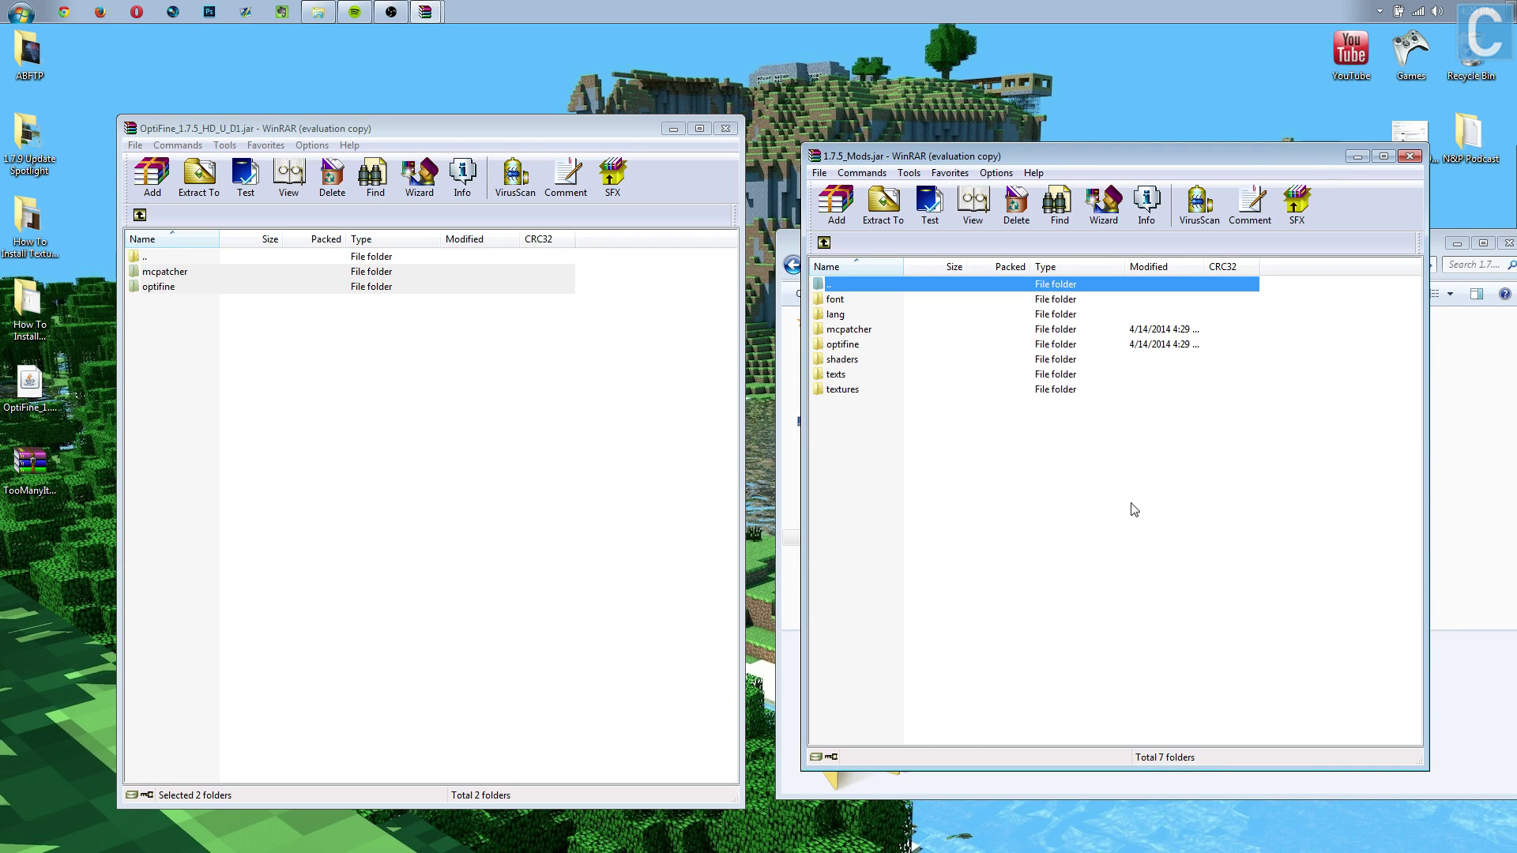
{"action": "left_click", "coordinate": [846, 345]}
{"action": "left_click", "coordinate": [847, 328]}
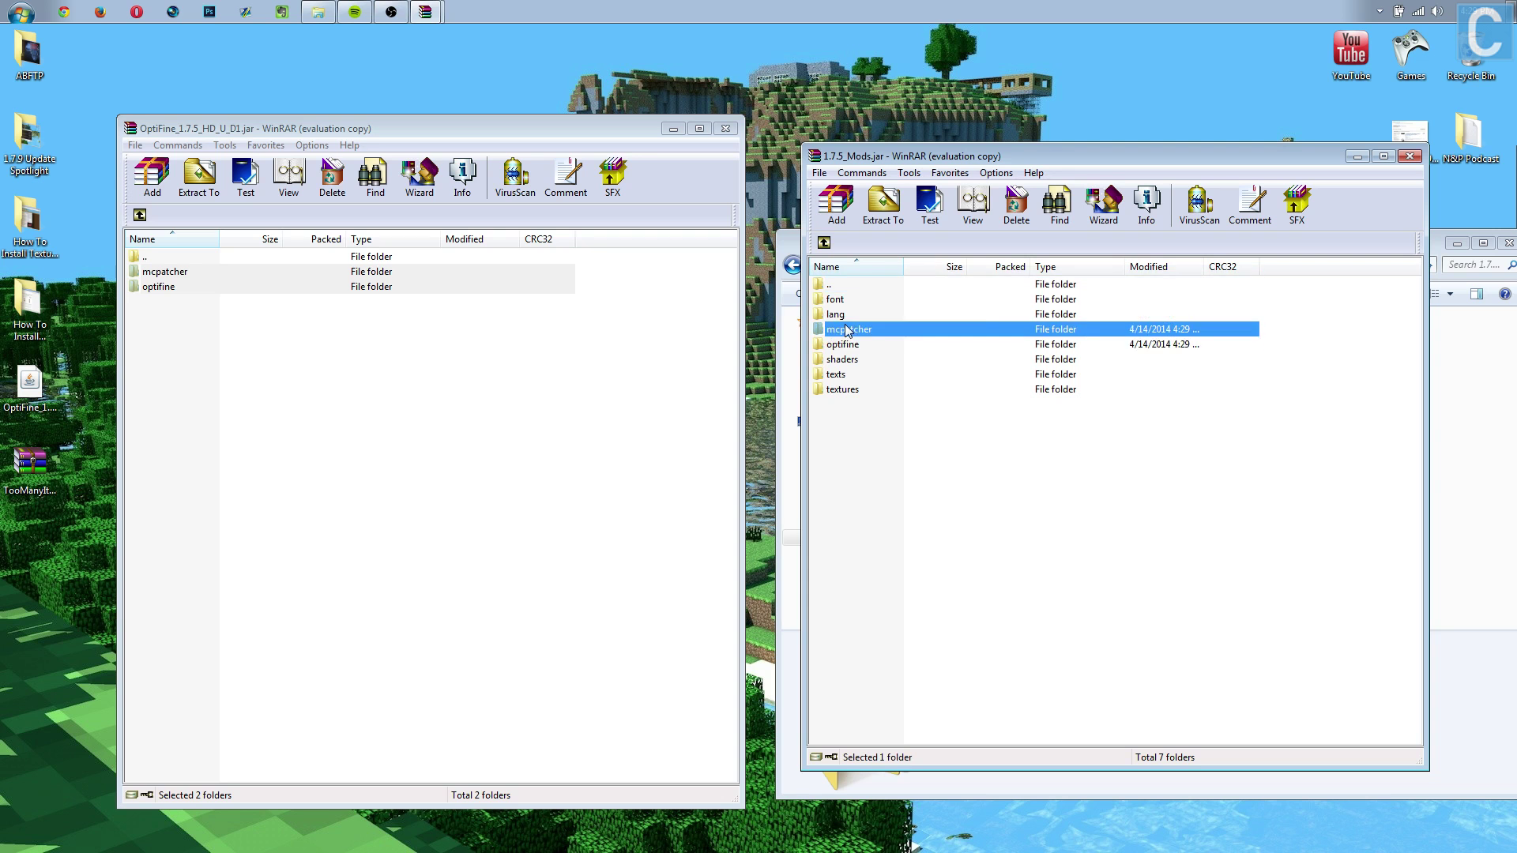
{"action": "left_click", "coordinate": [861, 350]}
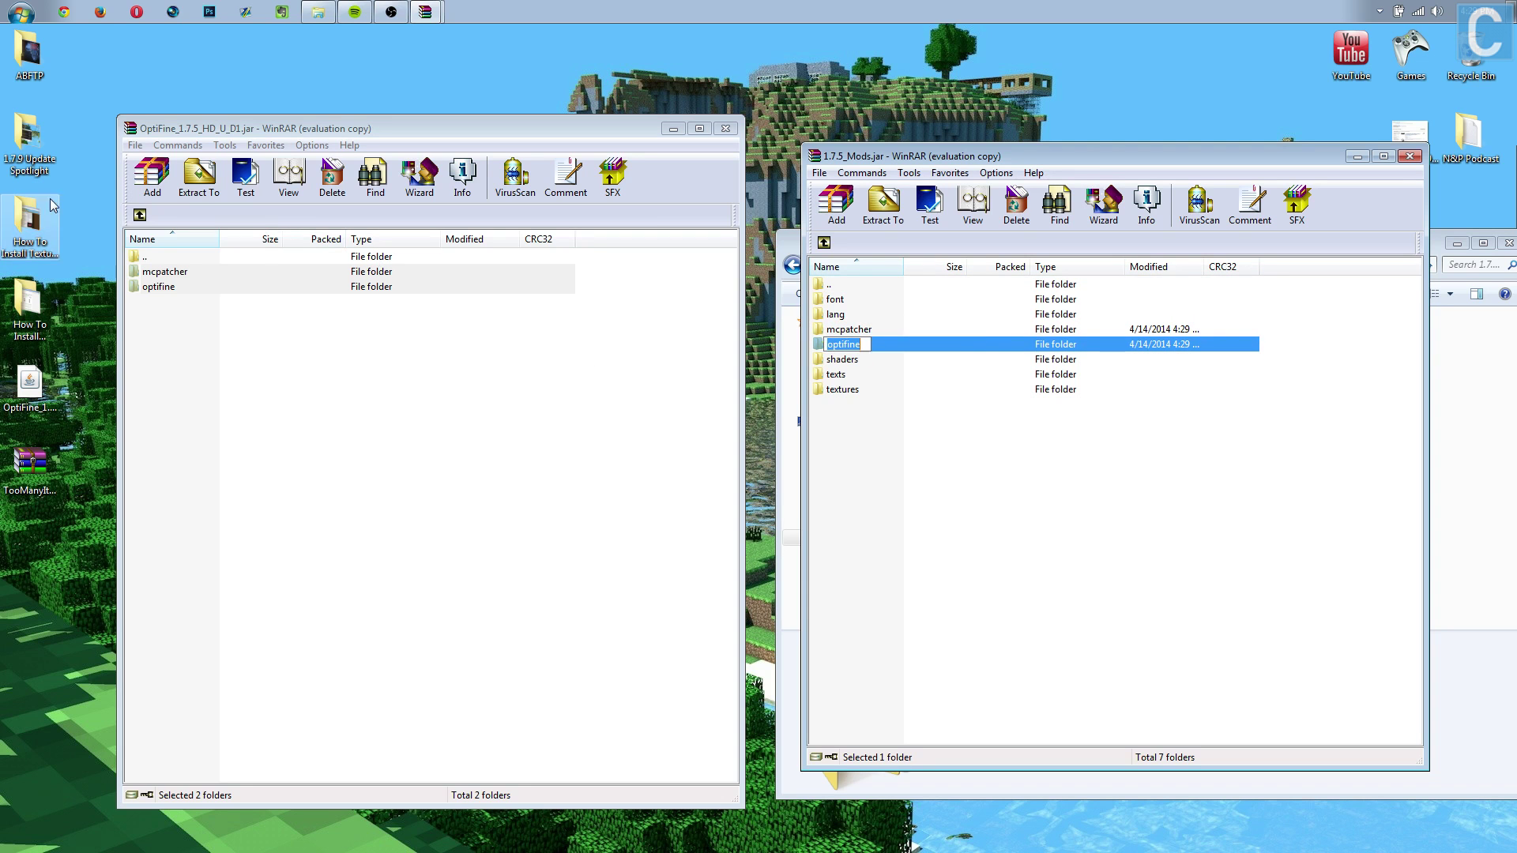
Replace MANIFEST.MF in the META-INF folder of 1.7.5_Mods.jar with the one from OptiFine's META-INF folder
{"action": "left_click", "coordinate": [139, 215]}
{"action": "double_click", "coordinate": [162, 271]}
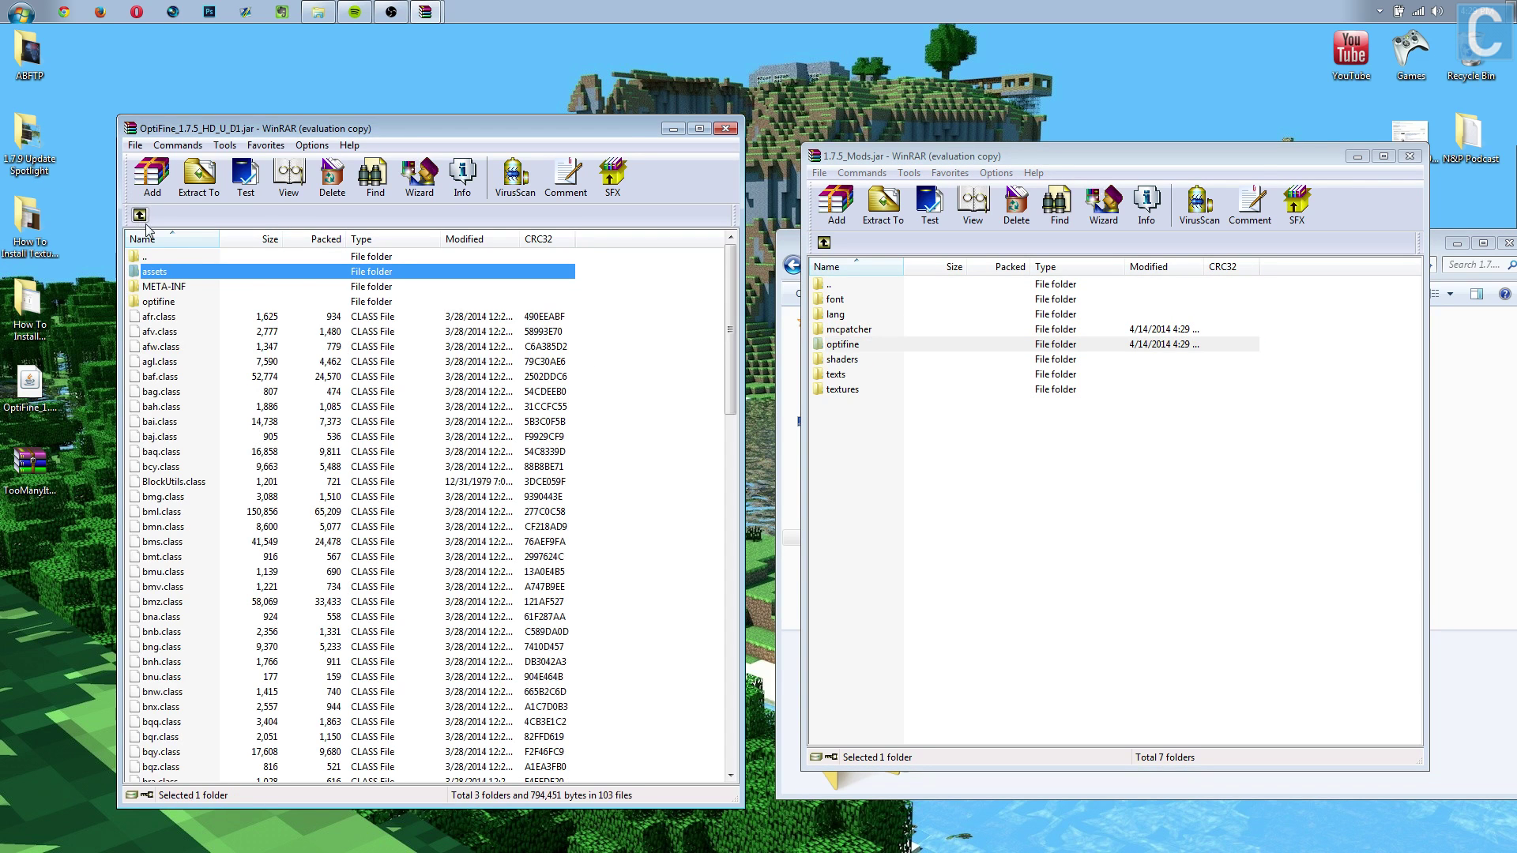
{"action": "left_click", "coordinate": [184, 286]}
{"action": "double_click", "coordinate": [185, 287]}
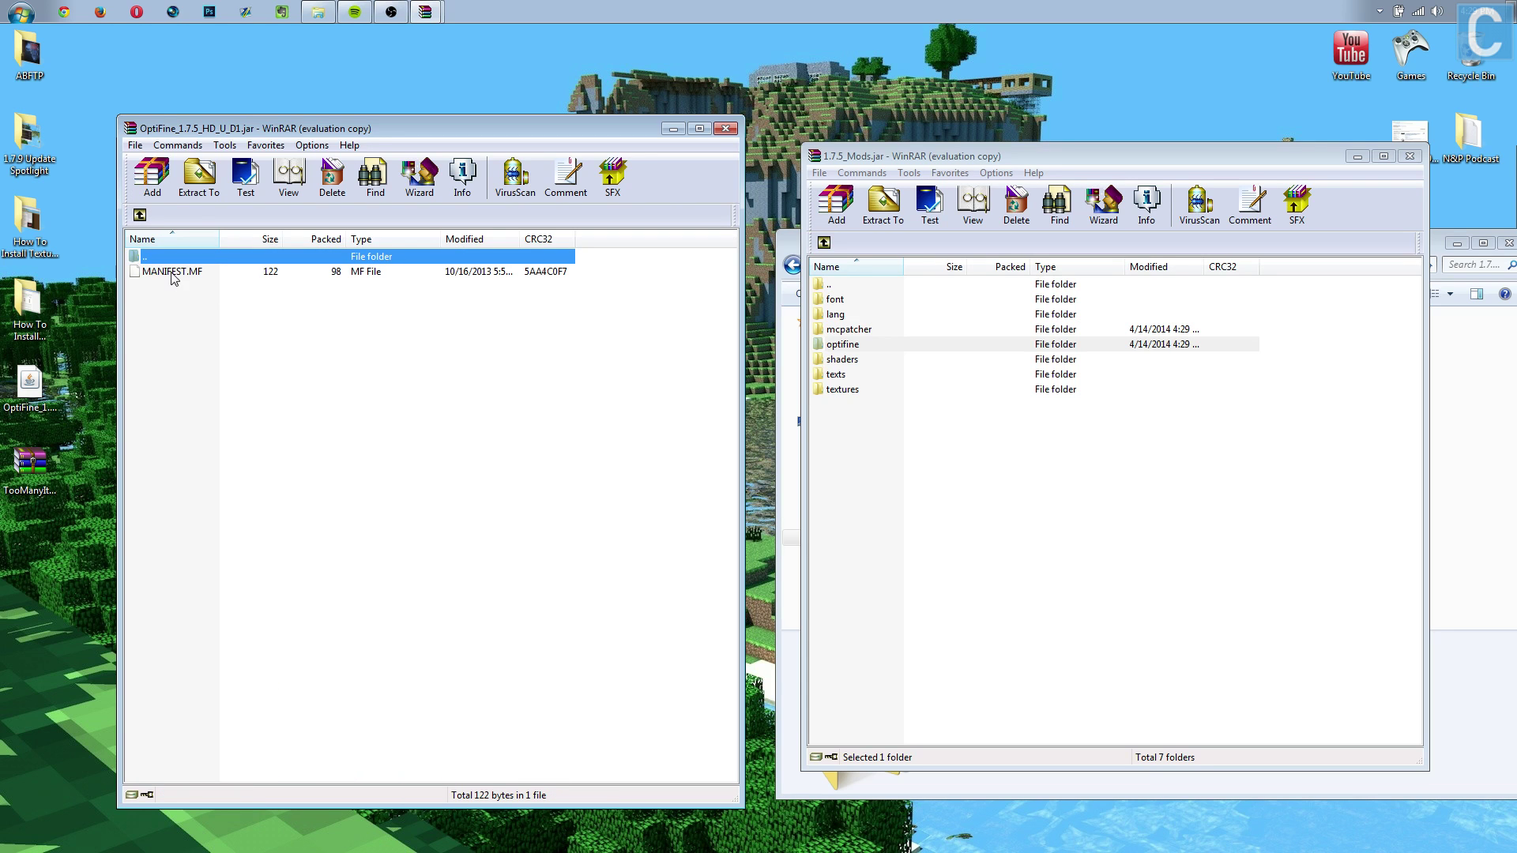
{"action": "left_click", "coordinate": [825, 243]}
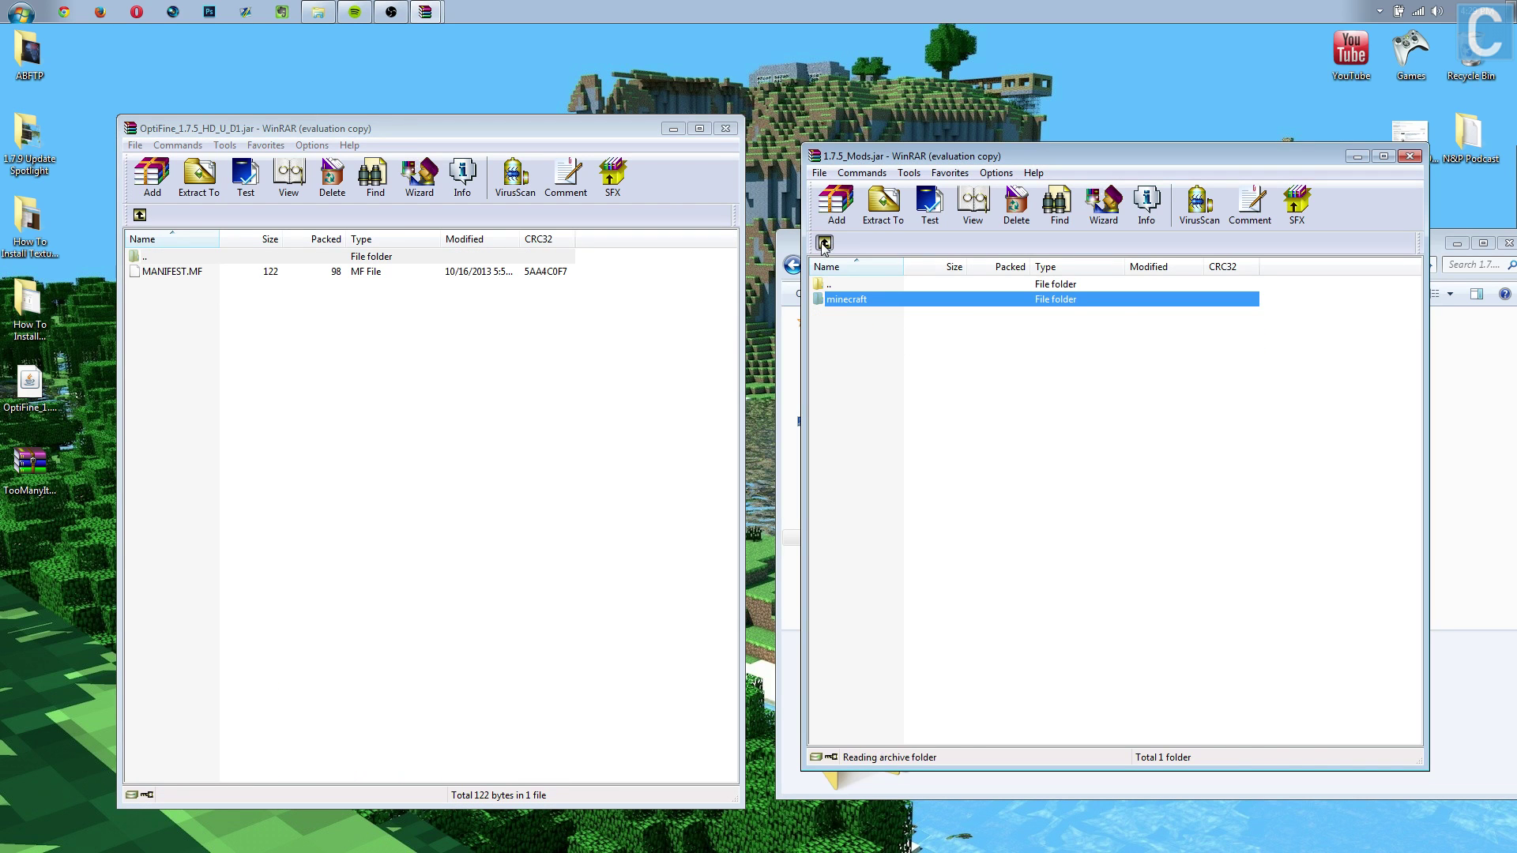
{"action": "left_click", "coordinate": [824, 243]}
{"action": "double_click", "coordinate": [841, 304]}
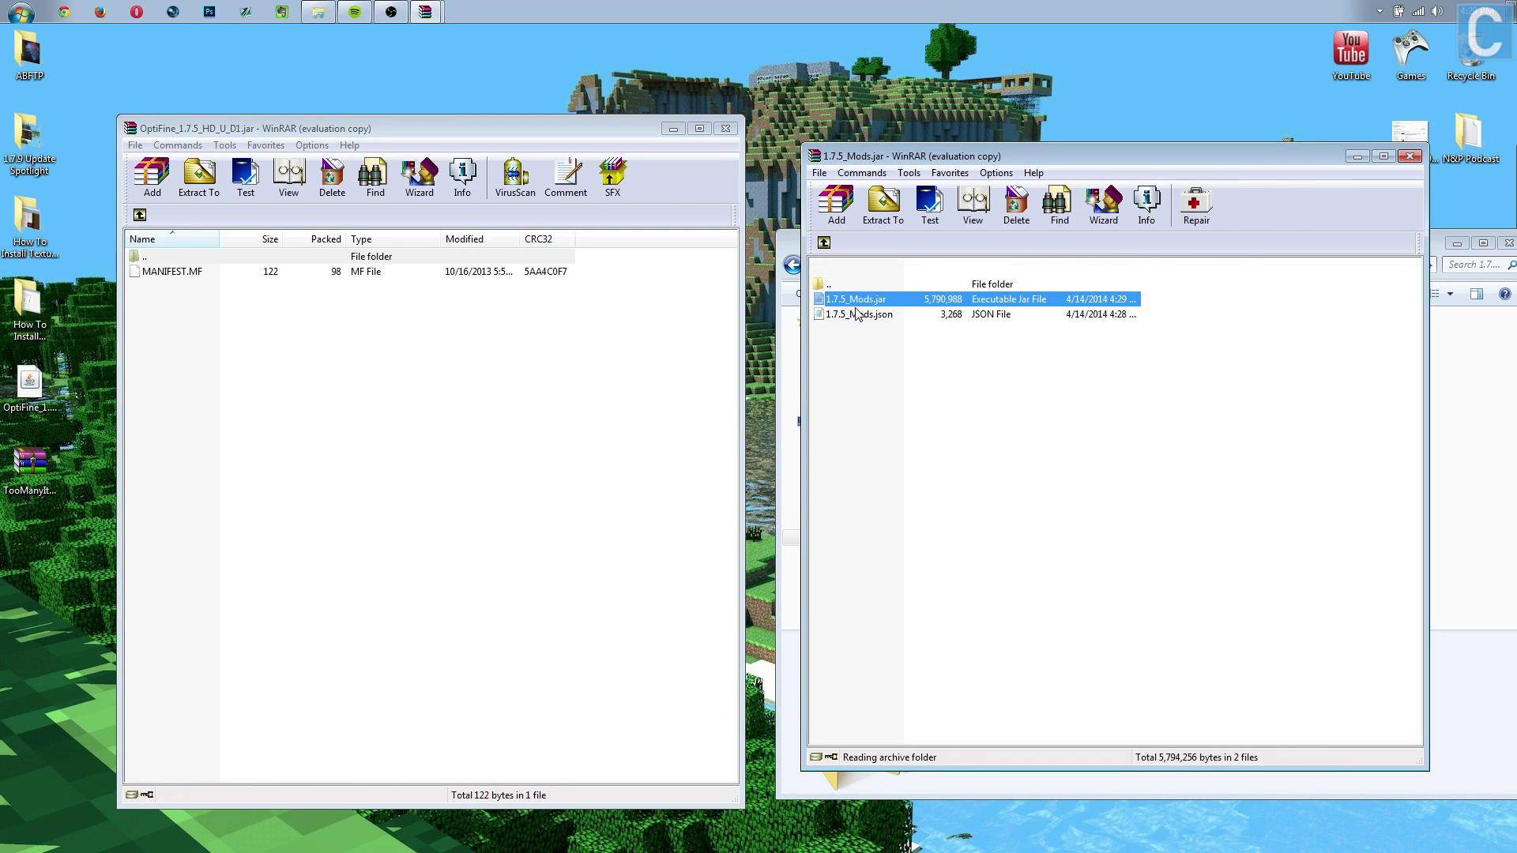
{"action": "double_click", "coordinate": [851, 316]}
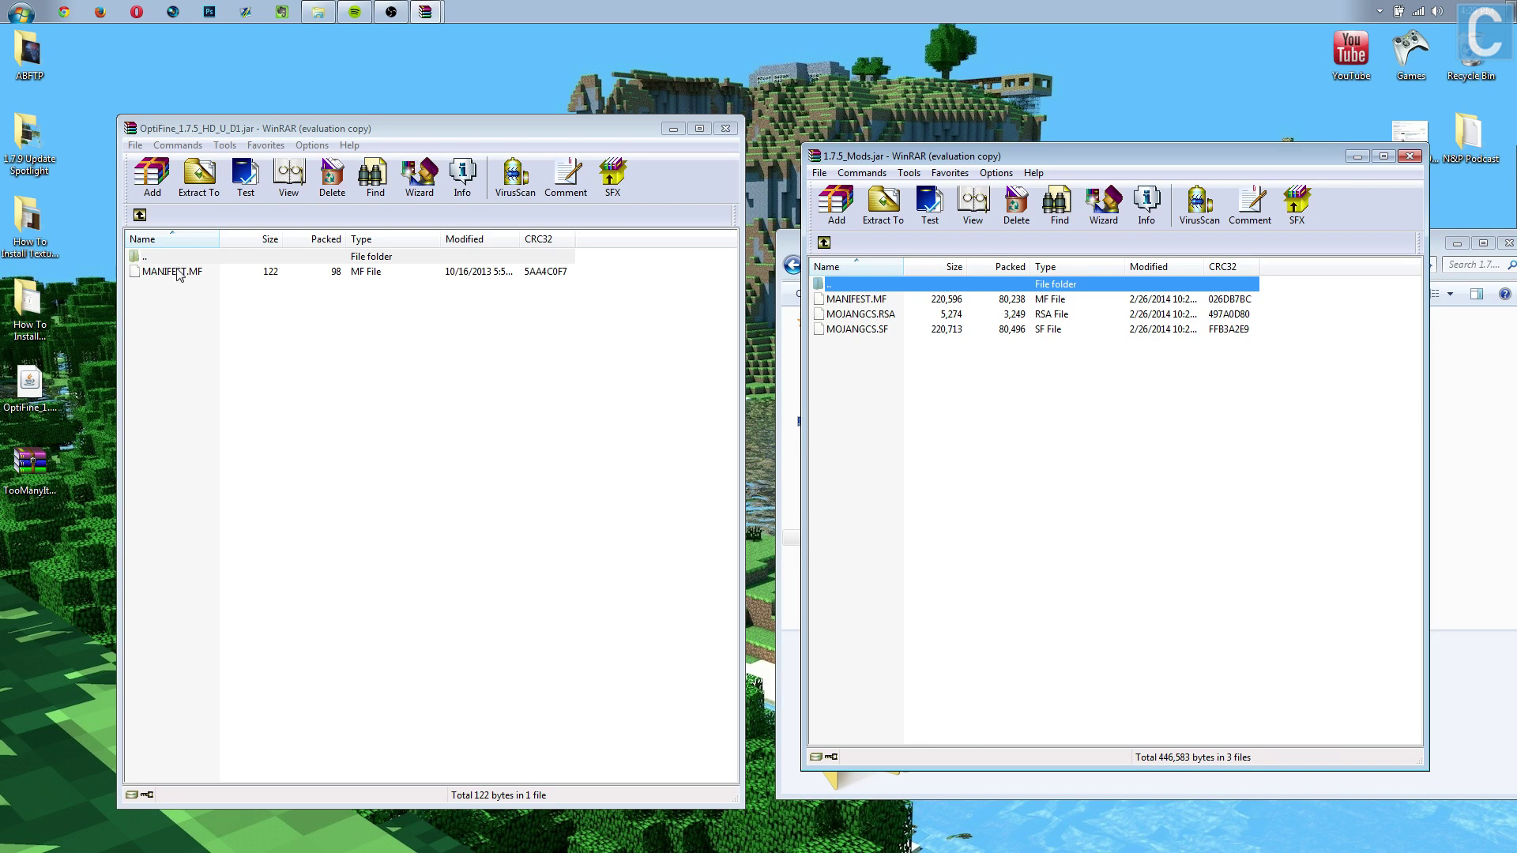
{"action": "left_click_drag", "start_coordinate": [179, 274], "coordinate": [867, 404]}
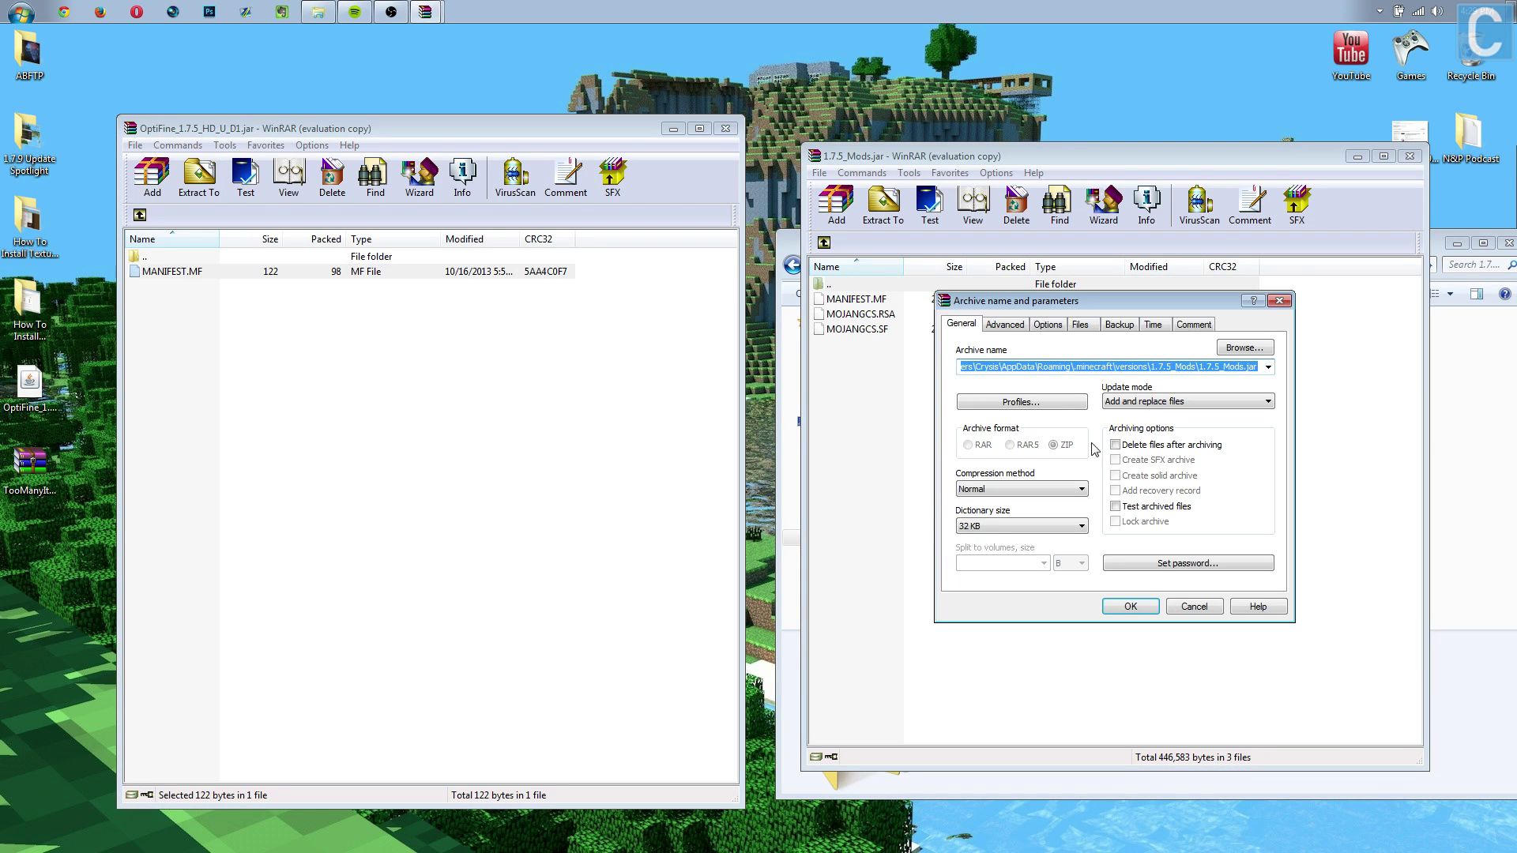
{"action": "left_click", "coordinate": [1145, 612]}
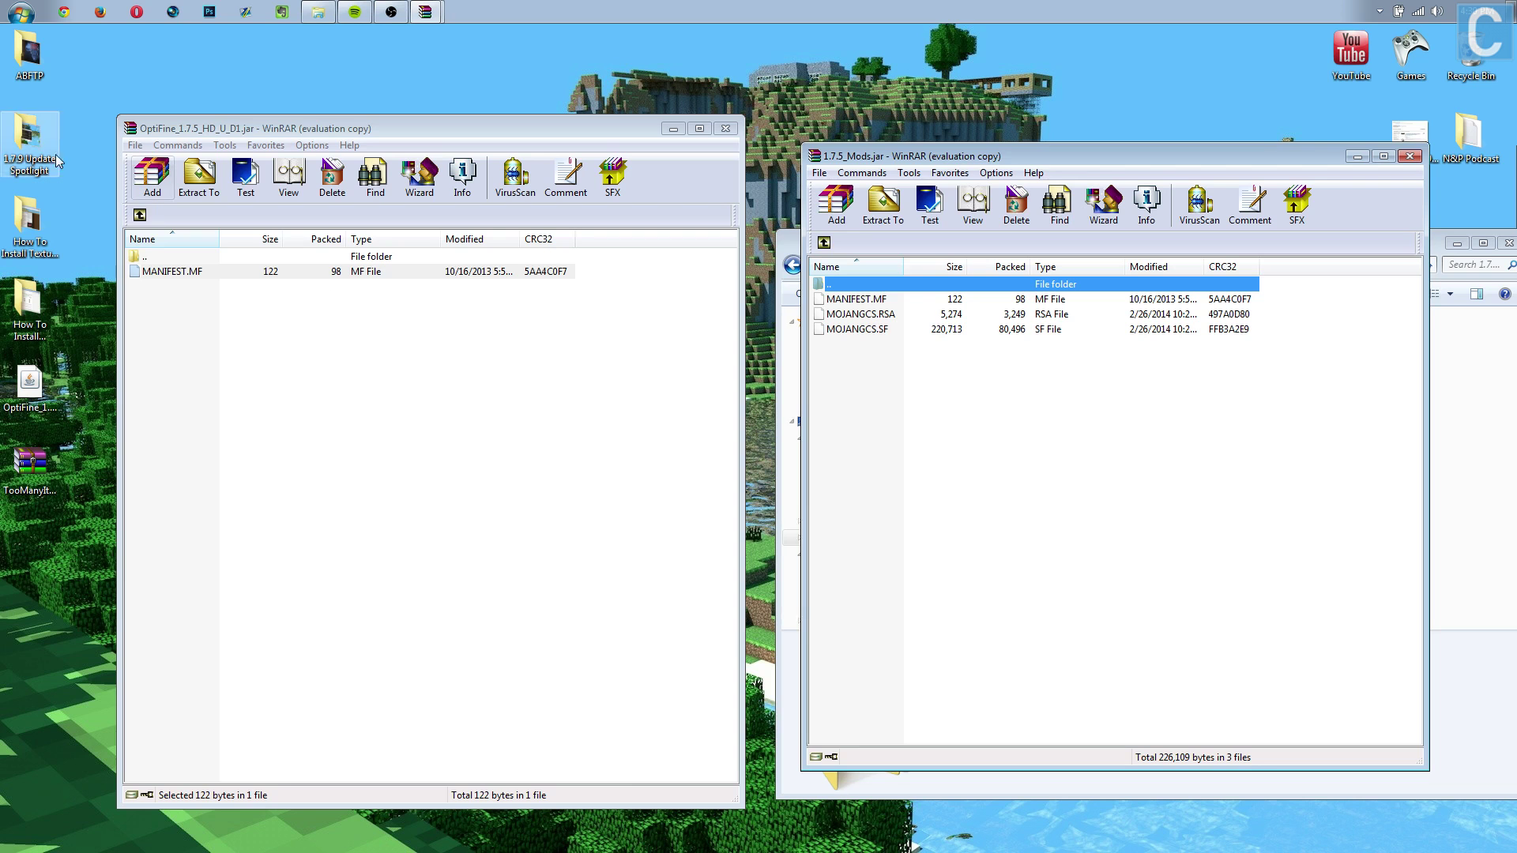
Copy OptiFine's root-level optifine folder into the root of 1.7.5_Mods.jar, then close the OptiFine archive
{"action": "left_click", "coordinate": [140, 215]}
{"action": "left_click", "coordinate": [824, 243]}
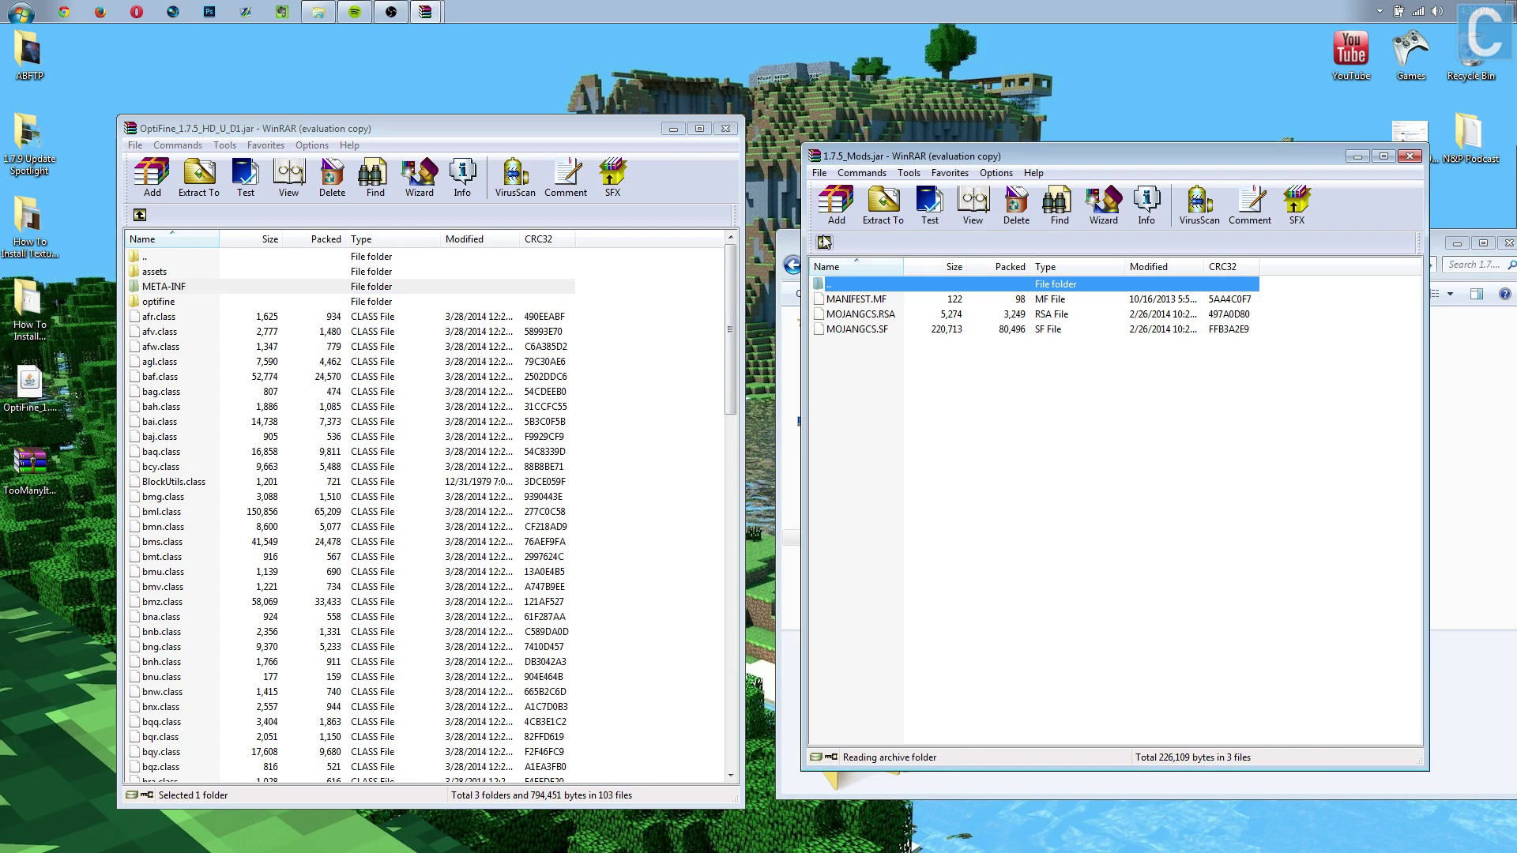
{"action": "right_click", "coordinate": [841, 300]}
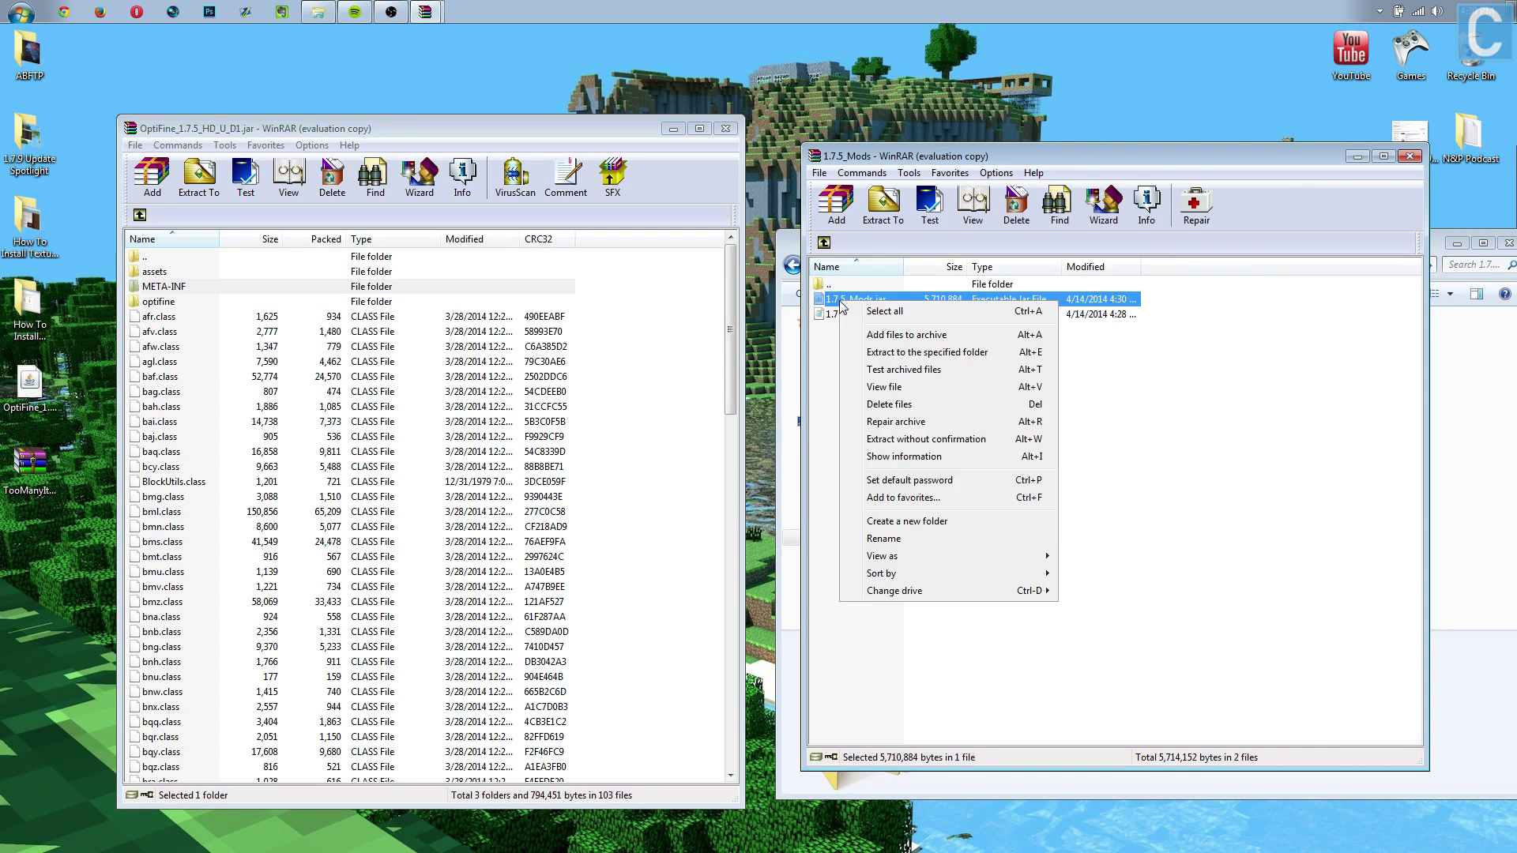
{"action": "double_click", "coordinate": [835, 302]}
{"action": "left_click", "coordinate": [173, 301]}
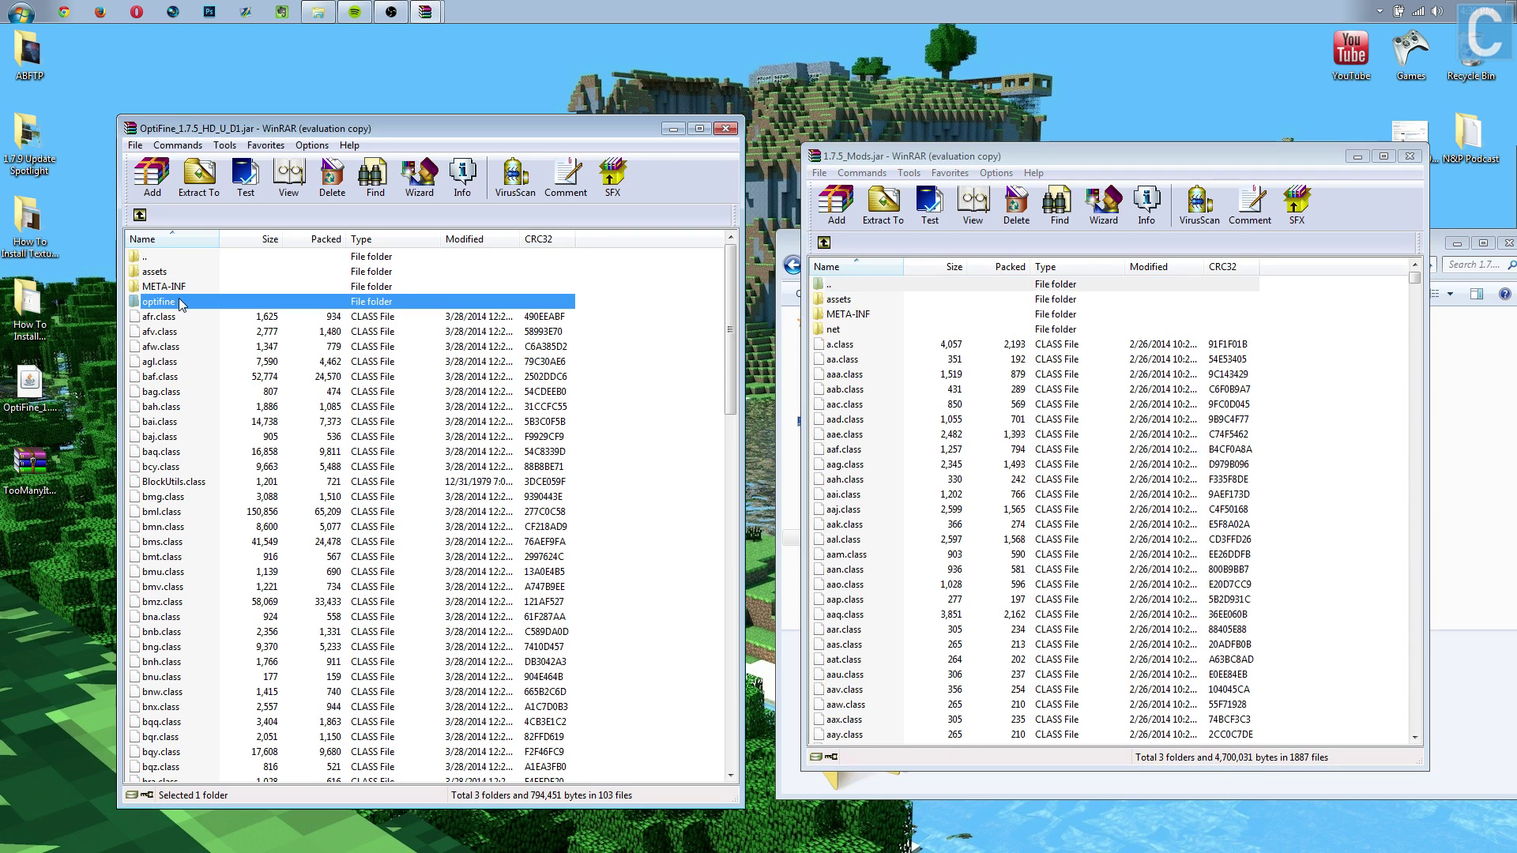
{"action": "left_click_drag", "start_coordinate": [162, 309], "coordinate": [1114, 419]}
{"action": "left_click", "coordinate": [1126, 607]}
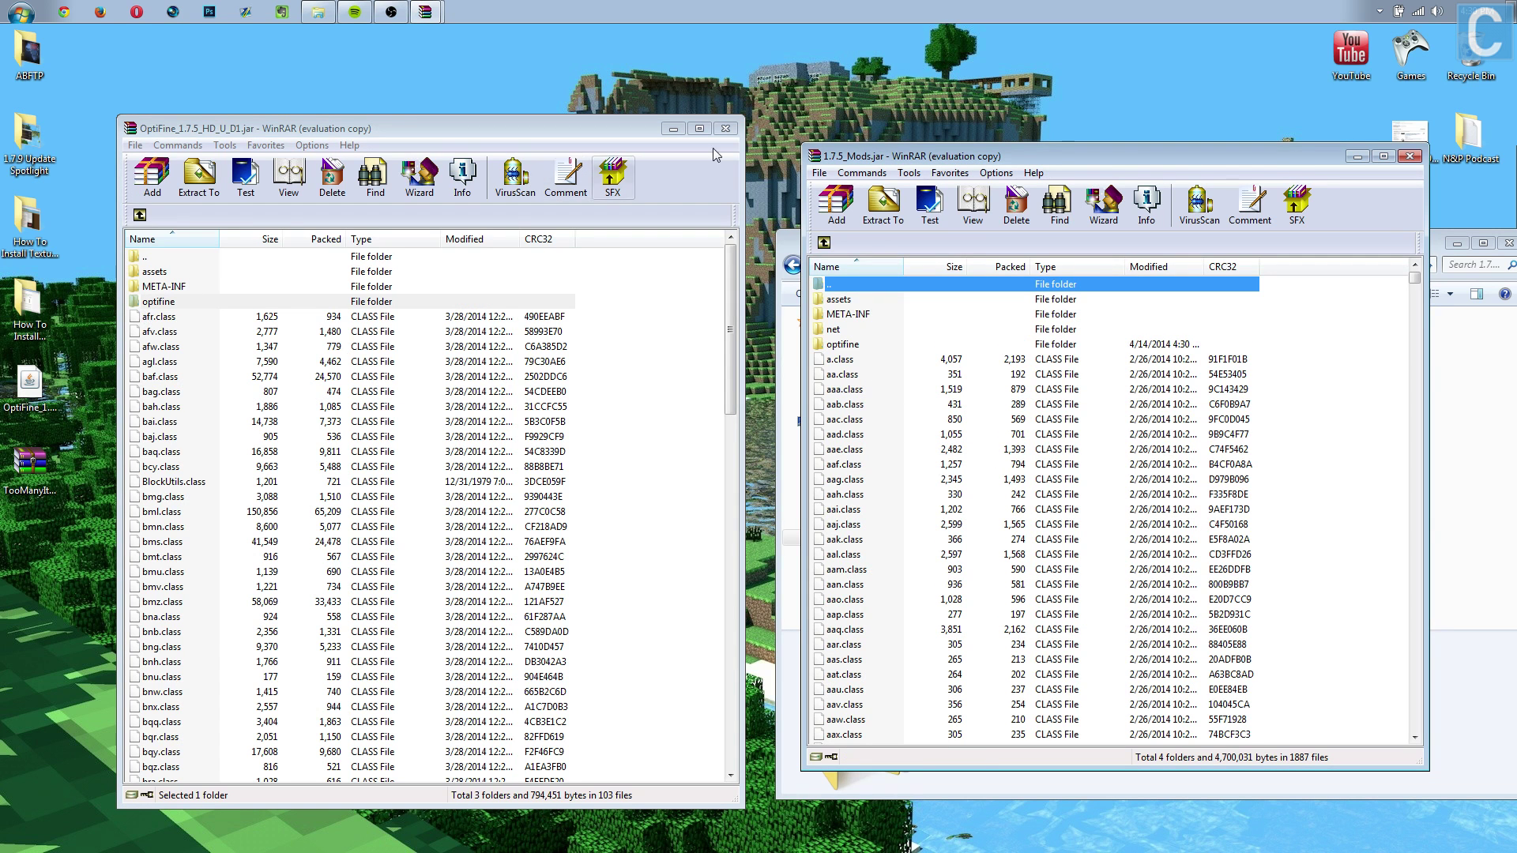
{"action": "left_click", "coordinate": [725, 129]}
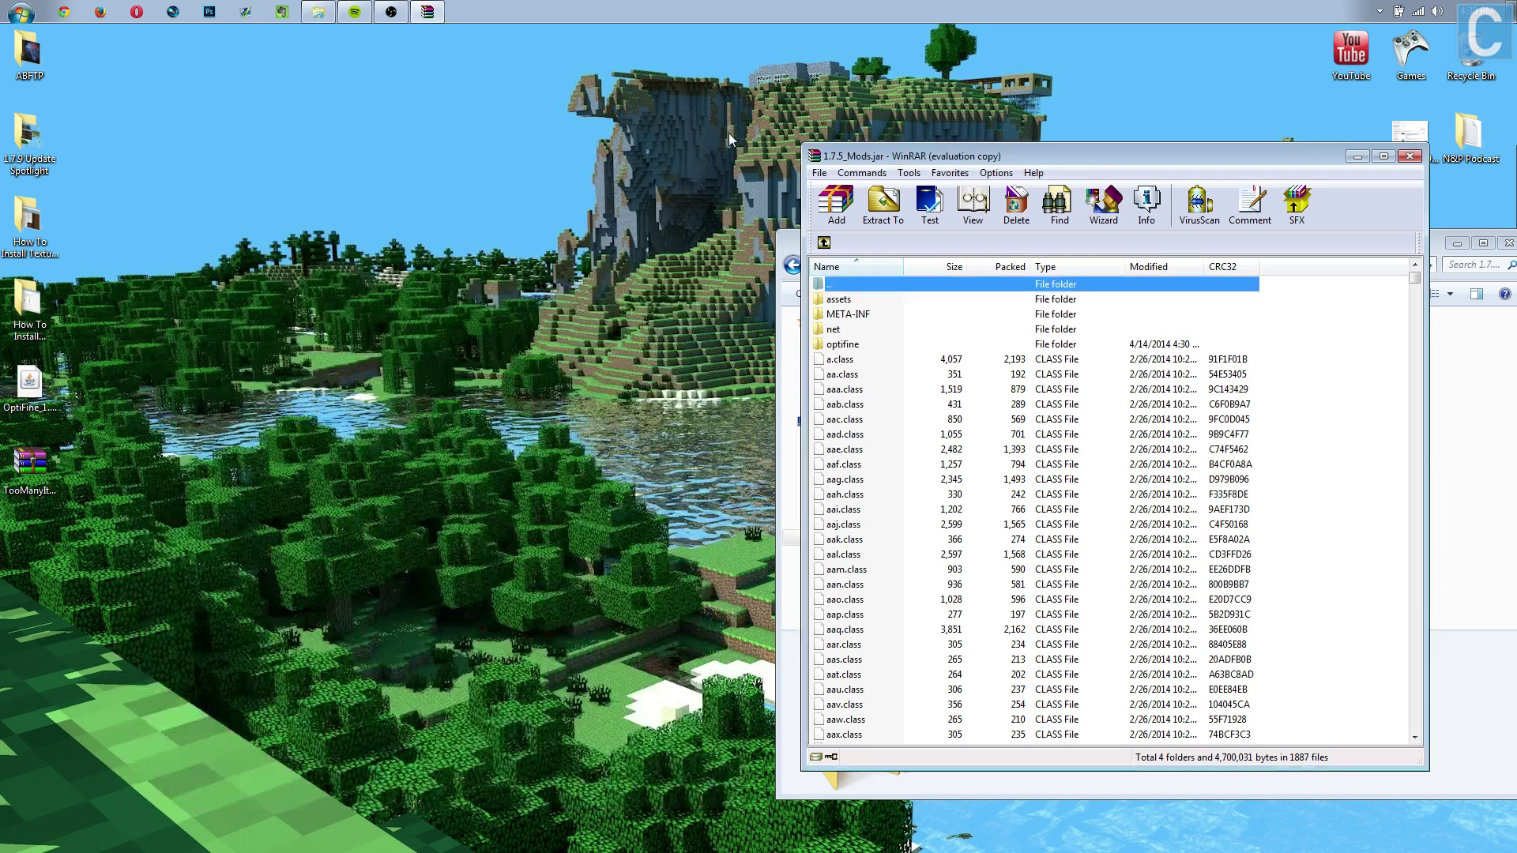
Open TooManyItems2014_02_27_1.7.5.zip from the desktop and copy all its files into the root of 1.7.5_Mods.jar
{"action": "double_click", "coordinate": [32, 481]}
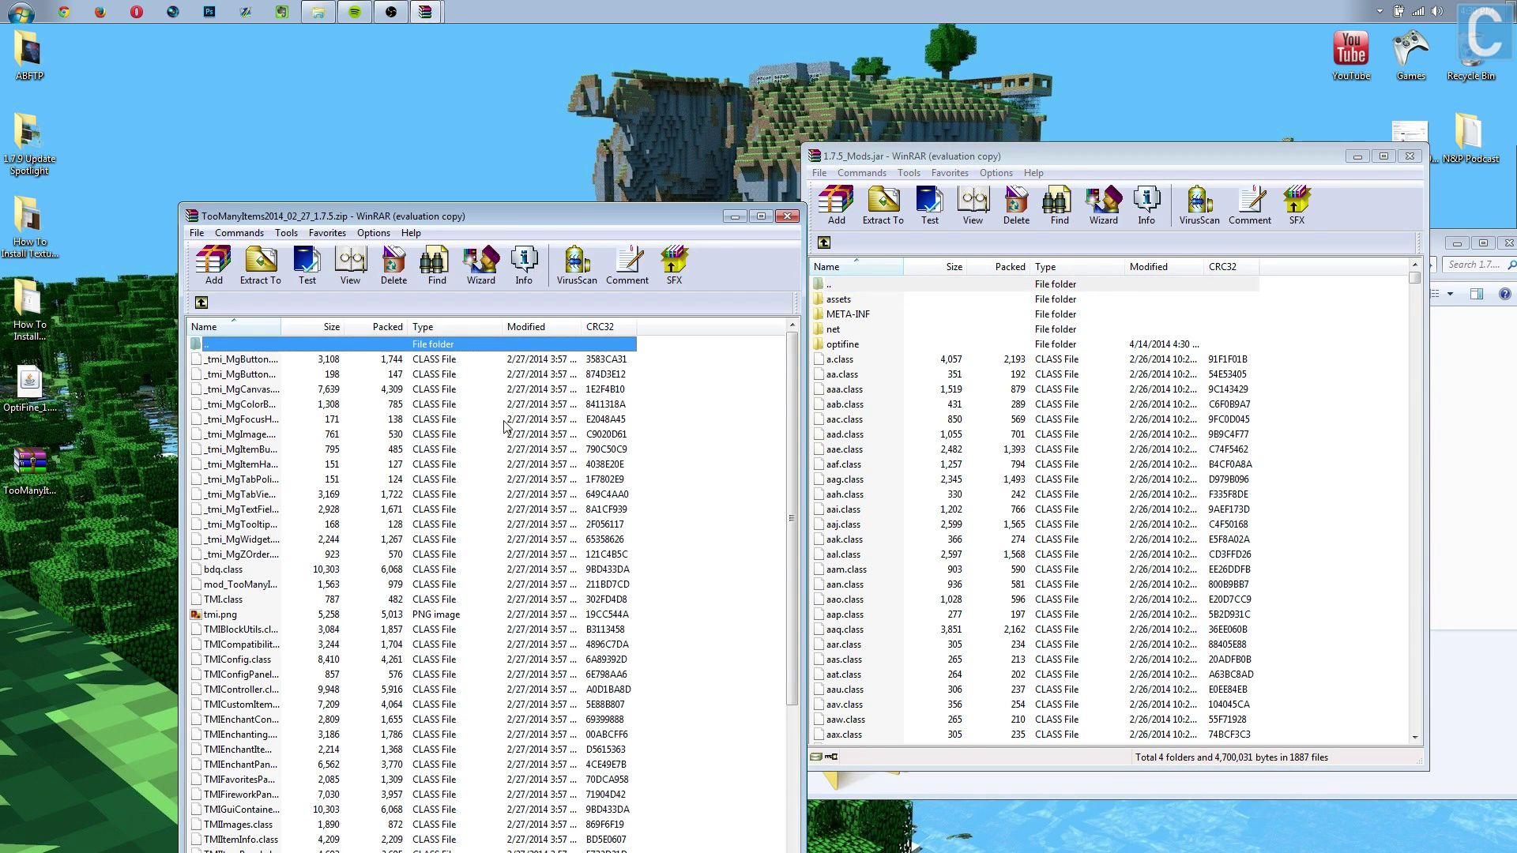
{"action": "left_click_drag", "start_coordinate": [642, 363], "coordinate": [260, 847]}
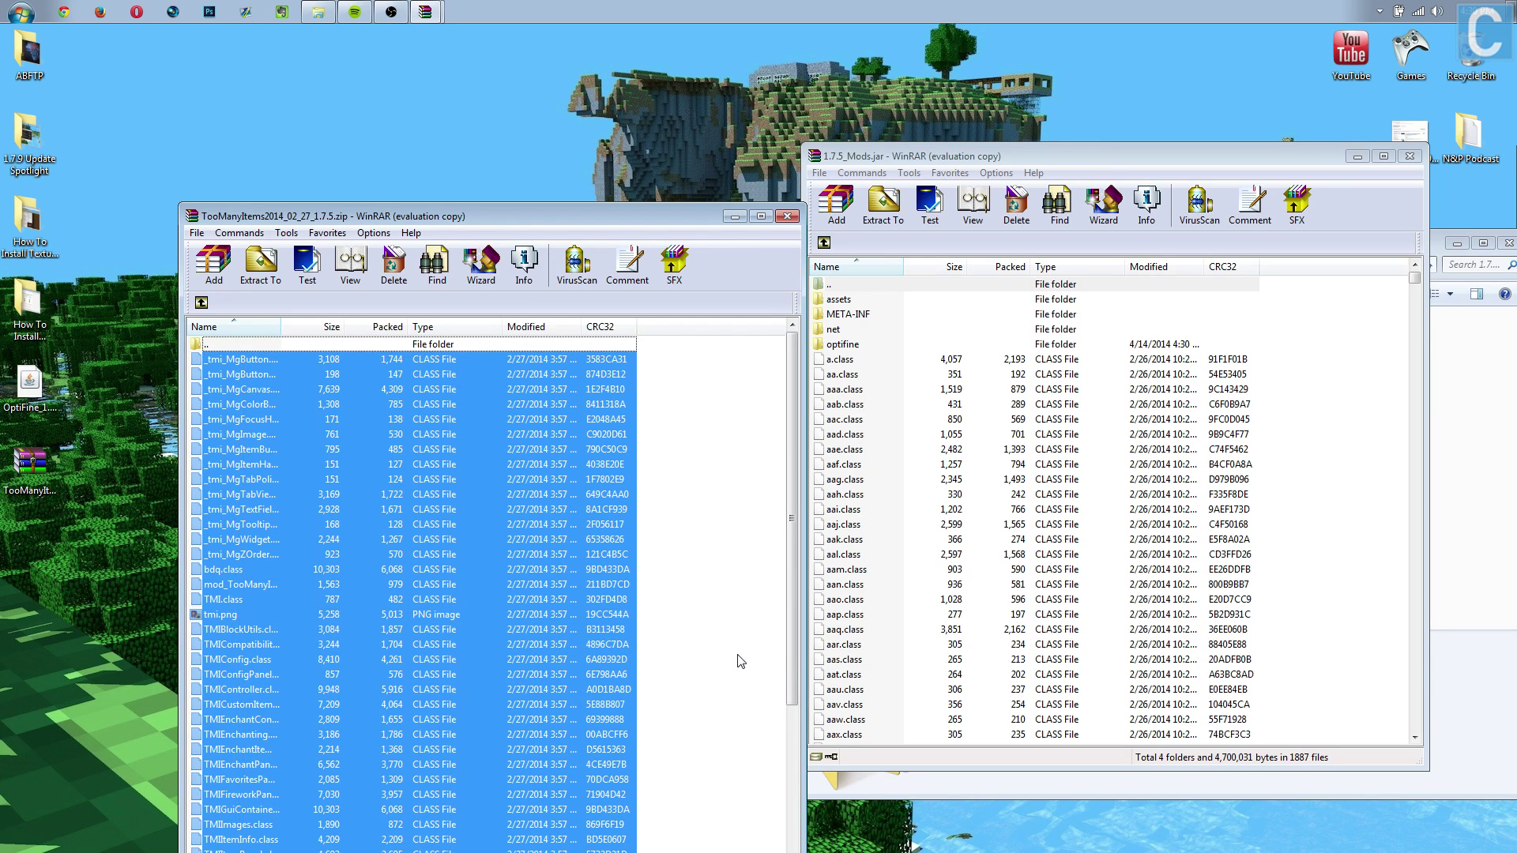
{"action": "left_click_drag", "start_coordinate": [617, 220], "coordinate": [594, 115]}
{"action": "left_click", "coordinate": [664, 526]}
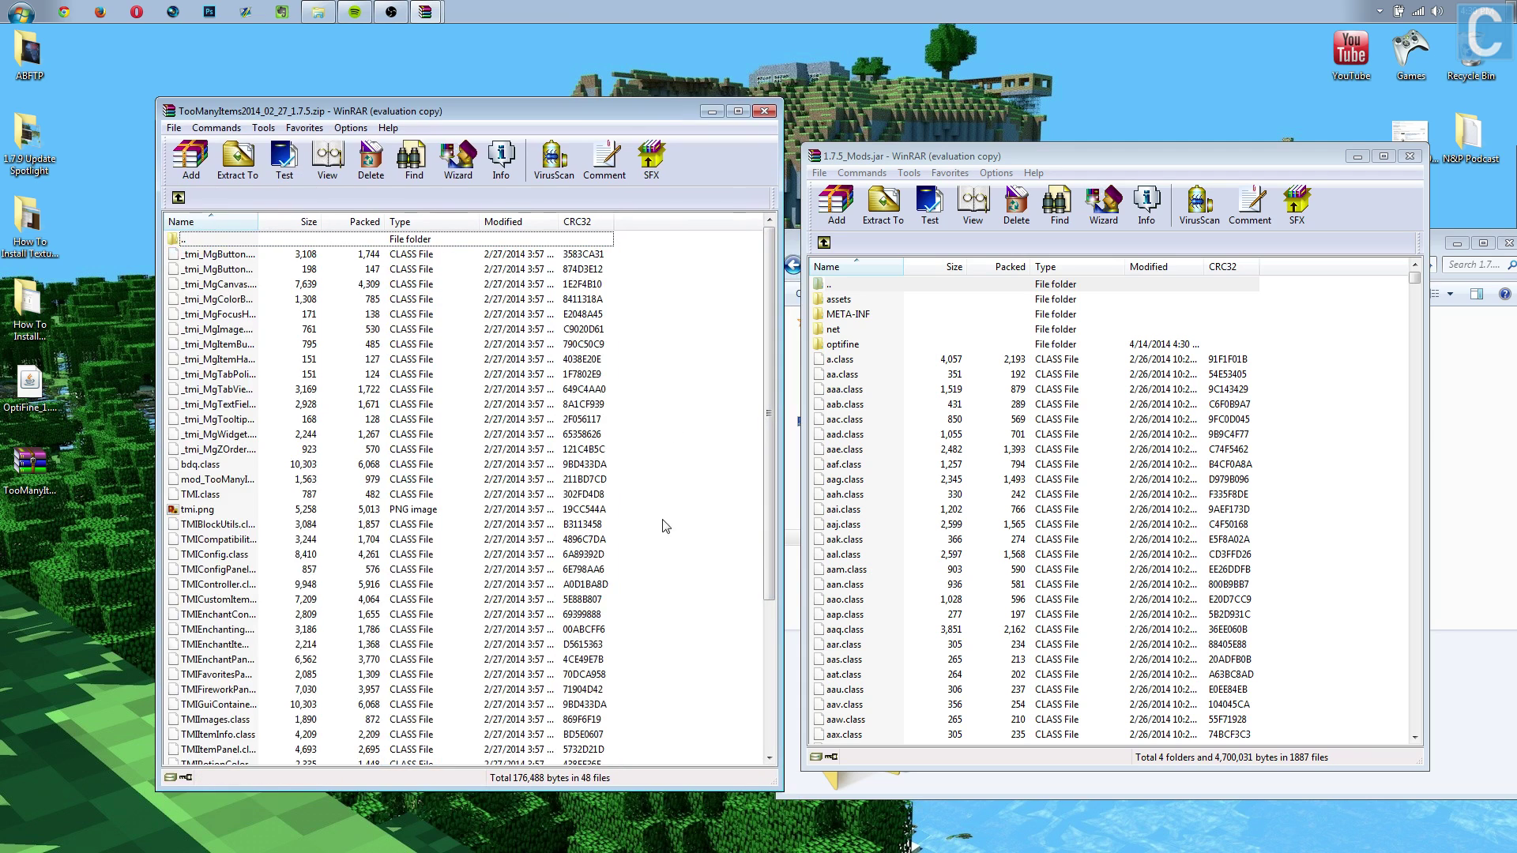
{"action": "left_click_drag", "start_coordinate": [621, 258], "coordinate": [1273, 548]}
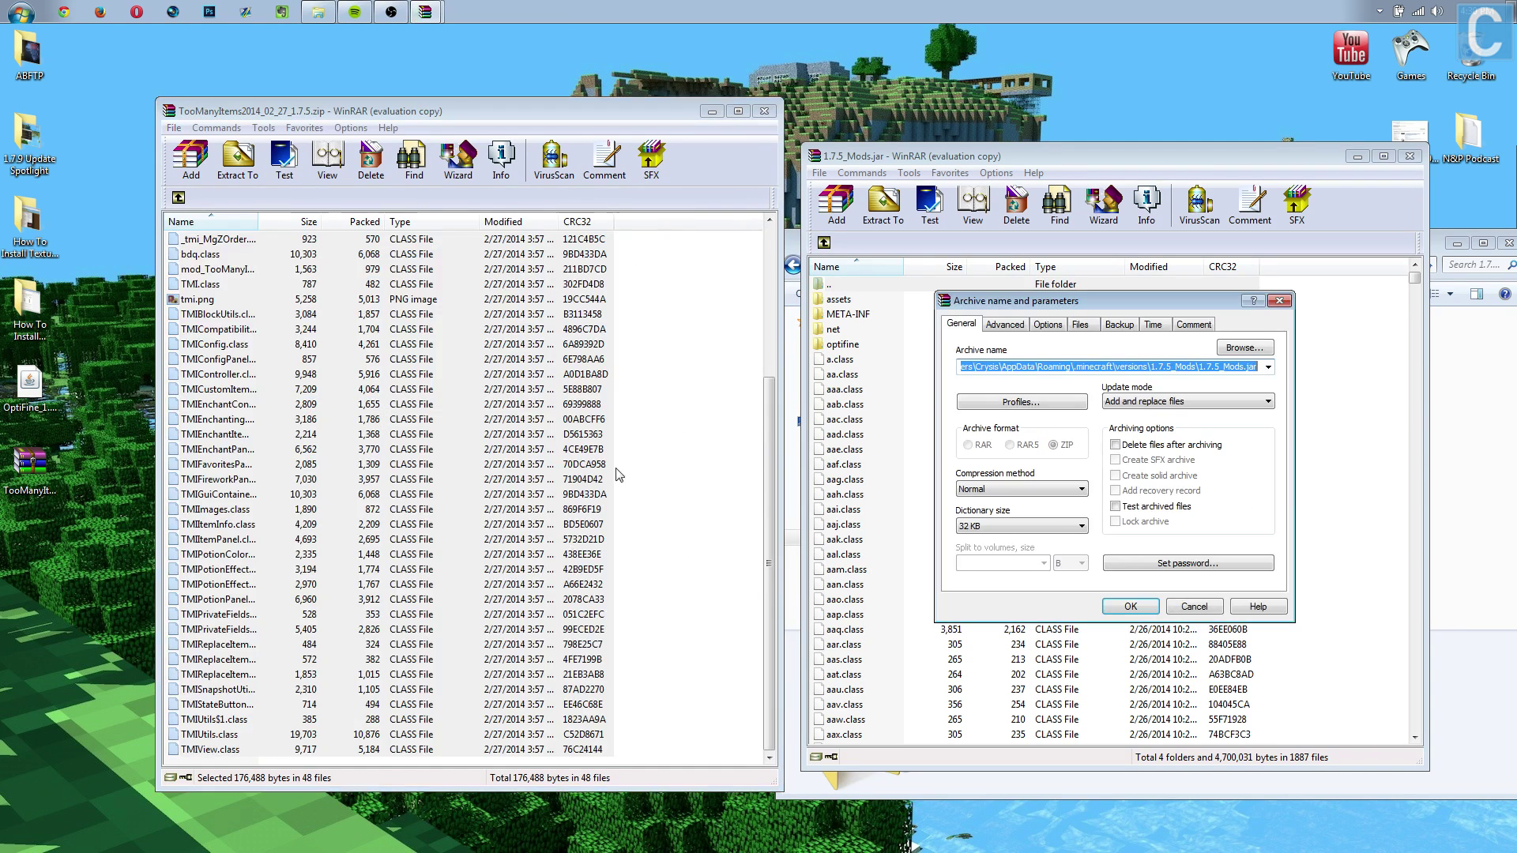
{"action": "left_click", "coordinate": [1149, 608]}
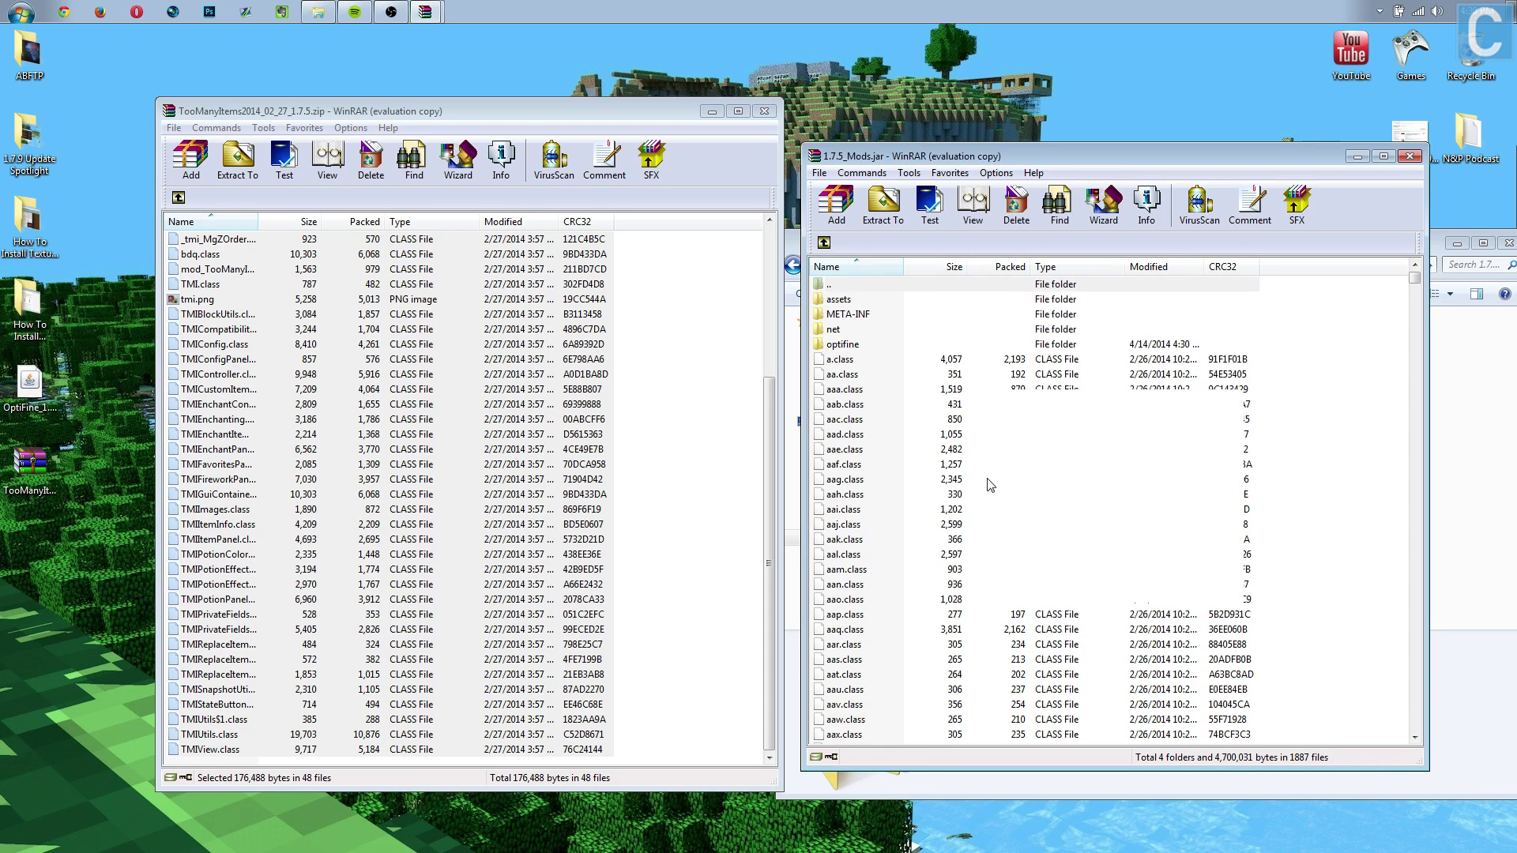
Delete the META-INF folder from the root of 1.7.5_Mods.jar
{"action": "left_click", "coordinate": [851, 316]}
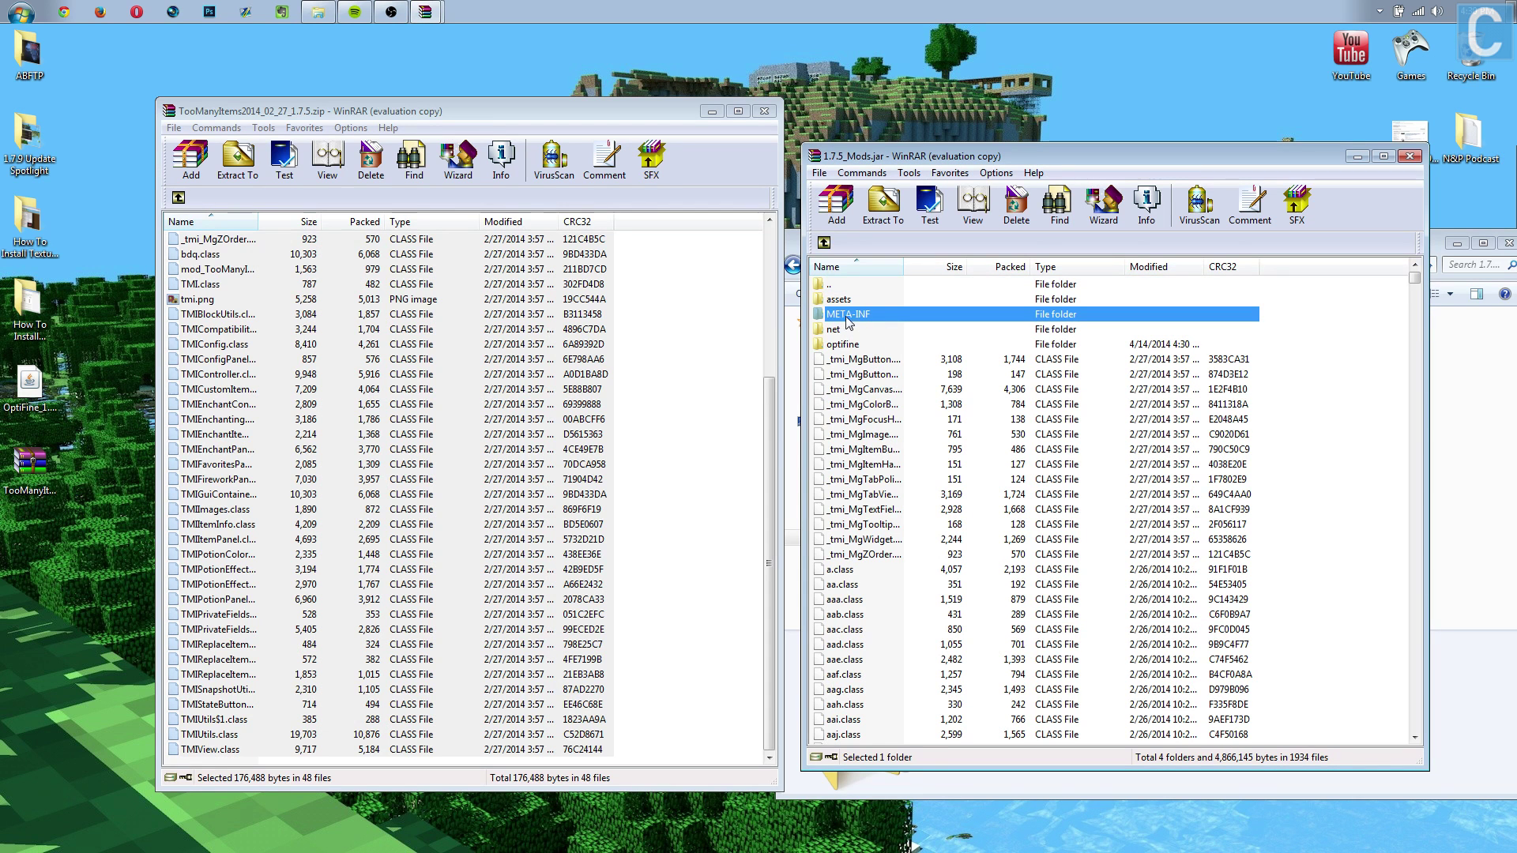
{"action": "left_click_drag", "start_coordinate": [863, 317], "coordinate": [1465, 64]}
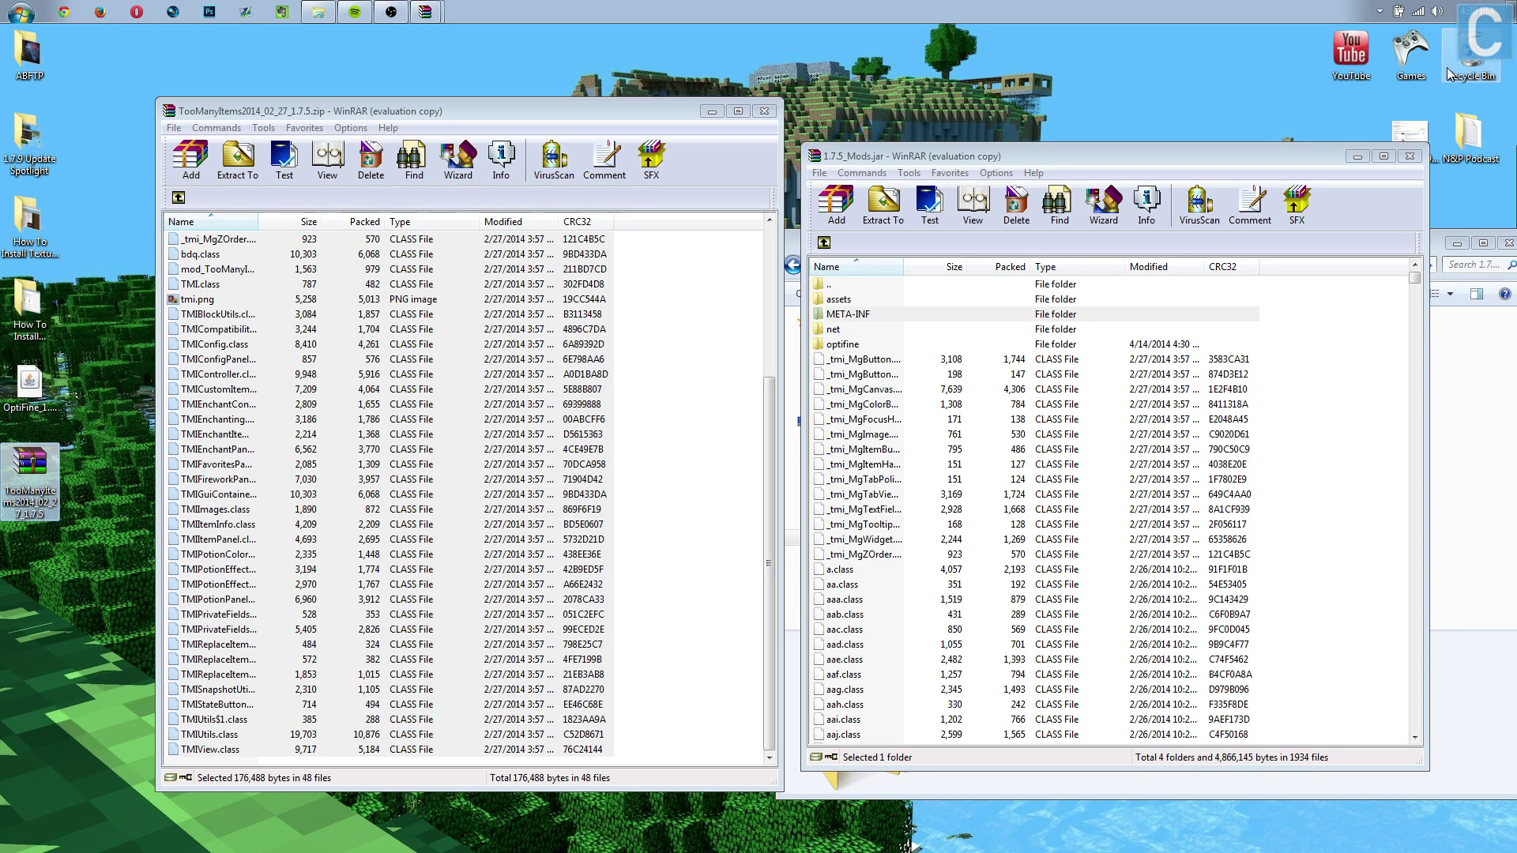
{"action": "left_click", "coordinate": [948, 345]}
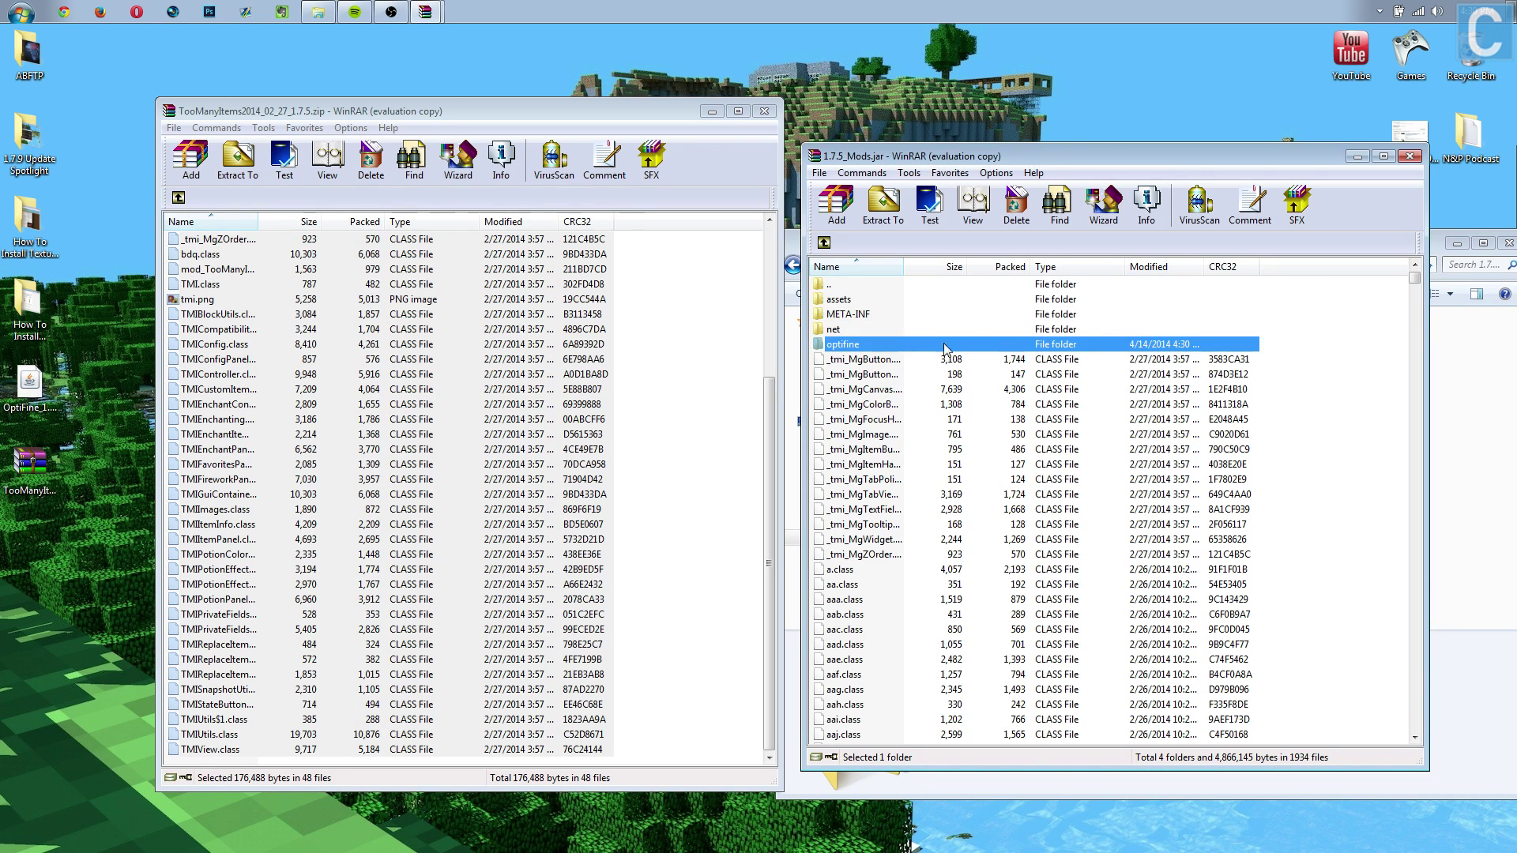
{"action": "left_click", "coordinate": [909, 315]}
{"action": "right_click", "coordinate": [909, 309]}
{"action": "left_click", "coordinate": [863, 315]}
{"action": "right_click", "coordinate": [864, 316]}
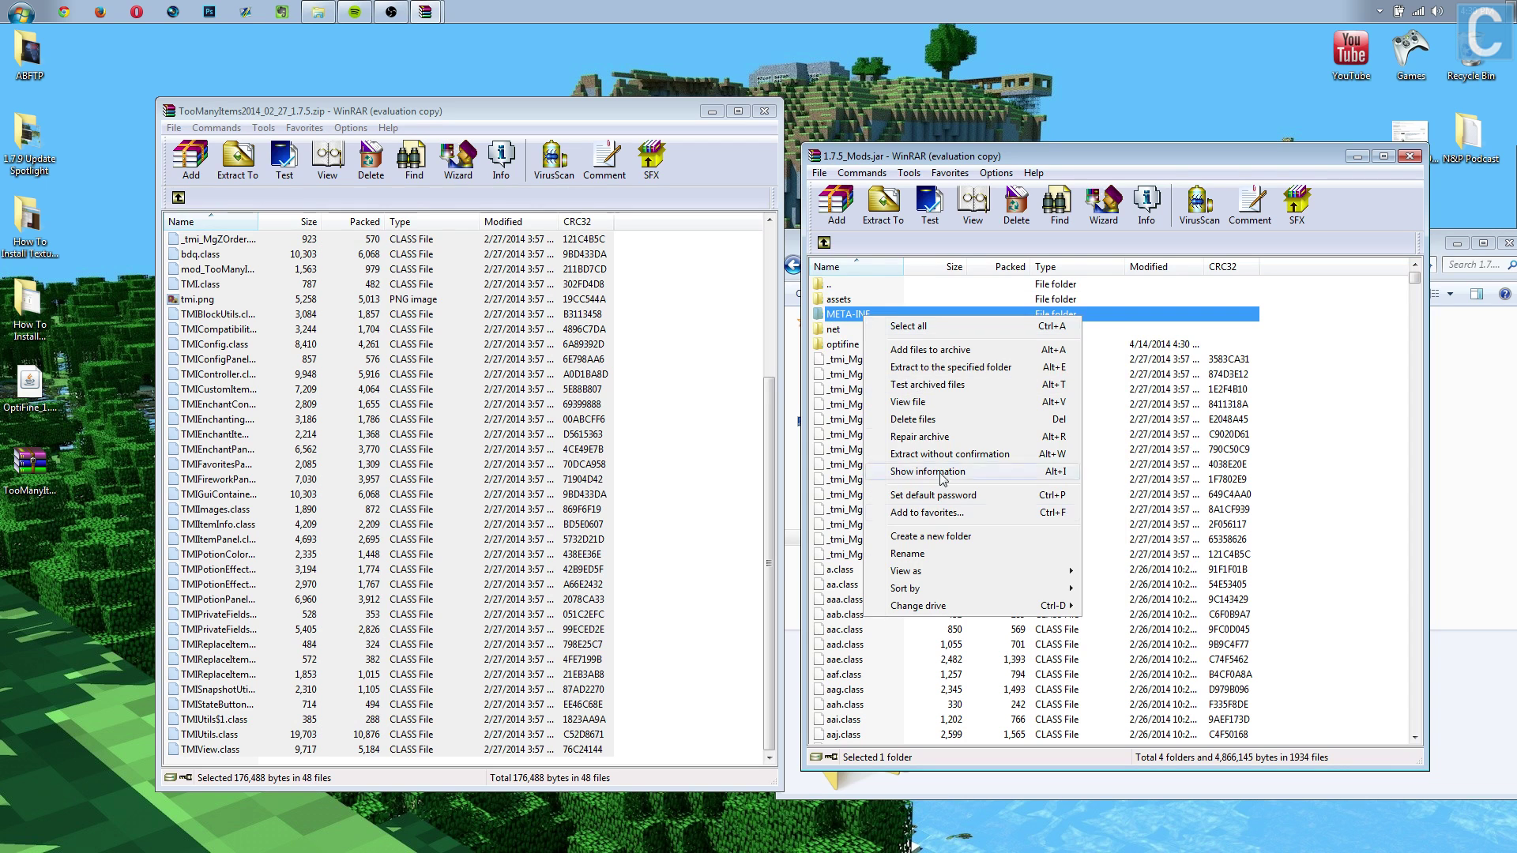
{"action": "left_click", "coordinate": [926, 428]}
{"action": "left_click", "coordinate": [765, 507]}
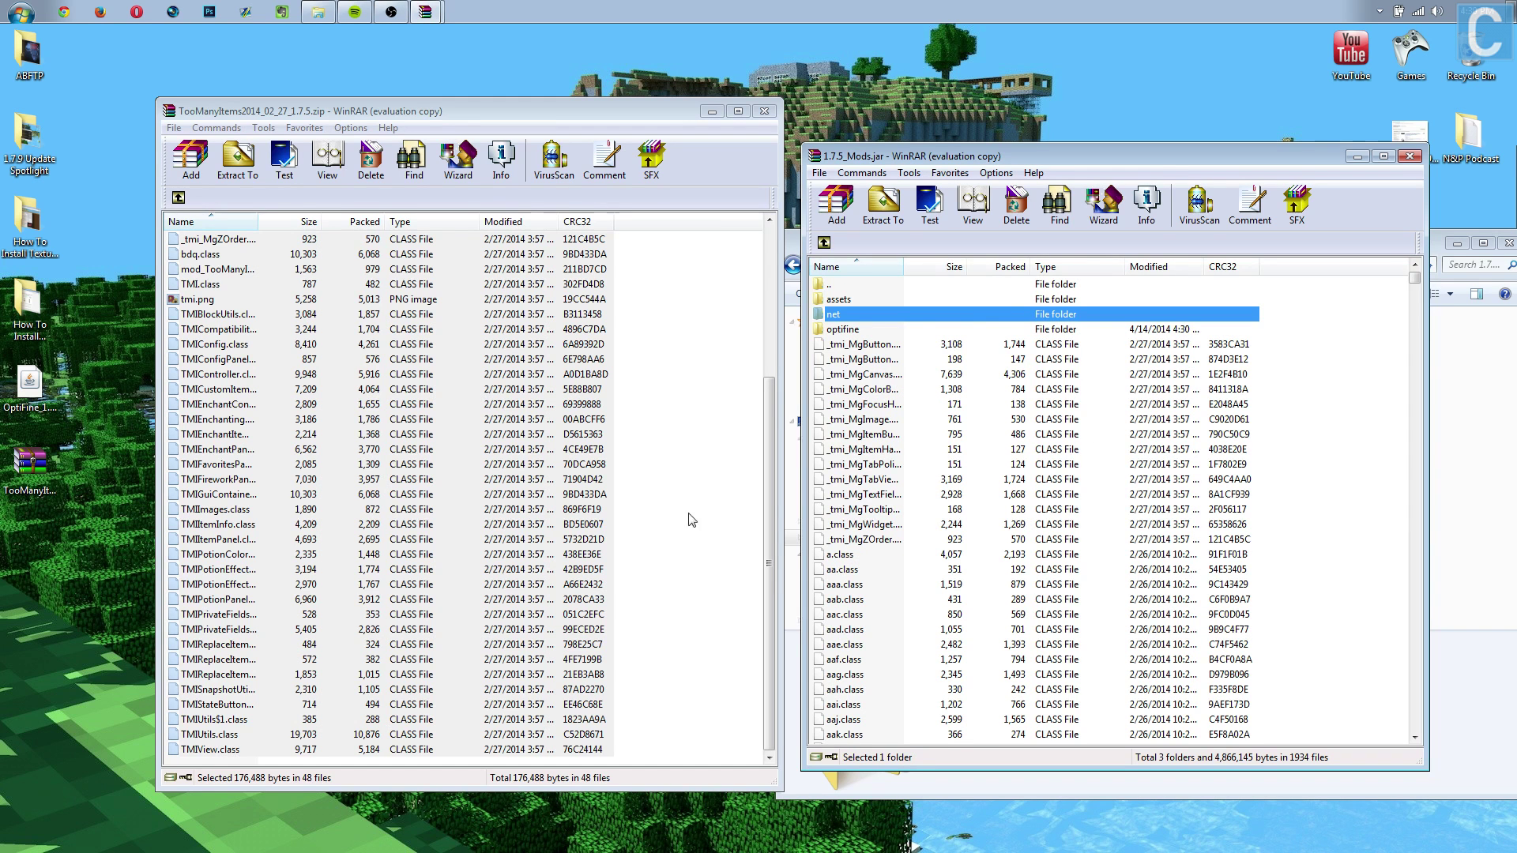
Close the TooManyItems archive, the 1.7.5_Mods.jar archive and the 1.7.5_Mods version folder
{"action": "left_click", "coordinate": [764, 111]}
{"action": "left_click", "coordinate": [1408, 155]}
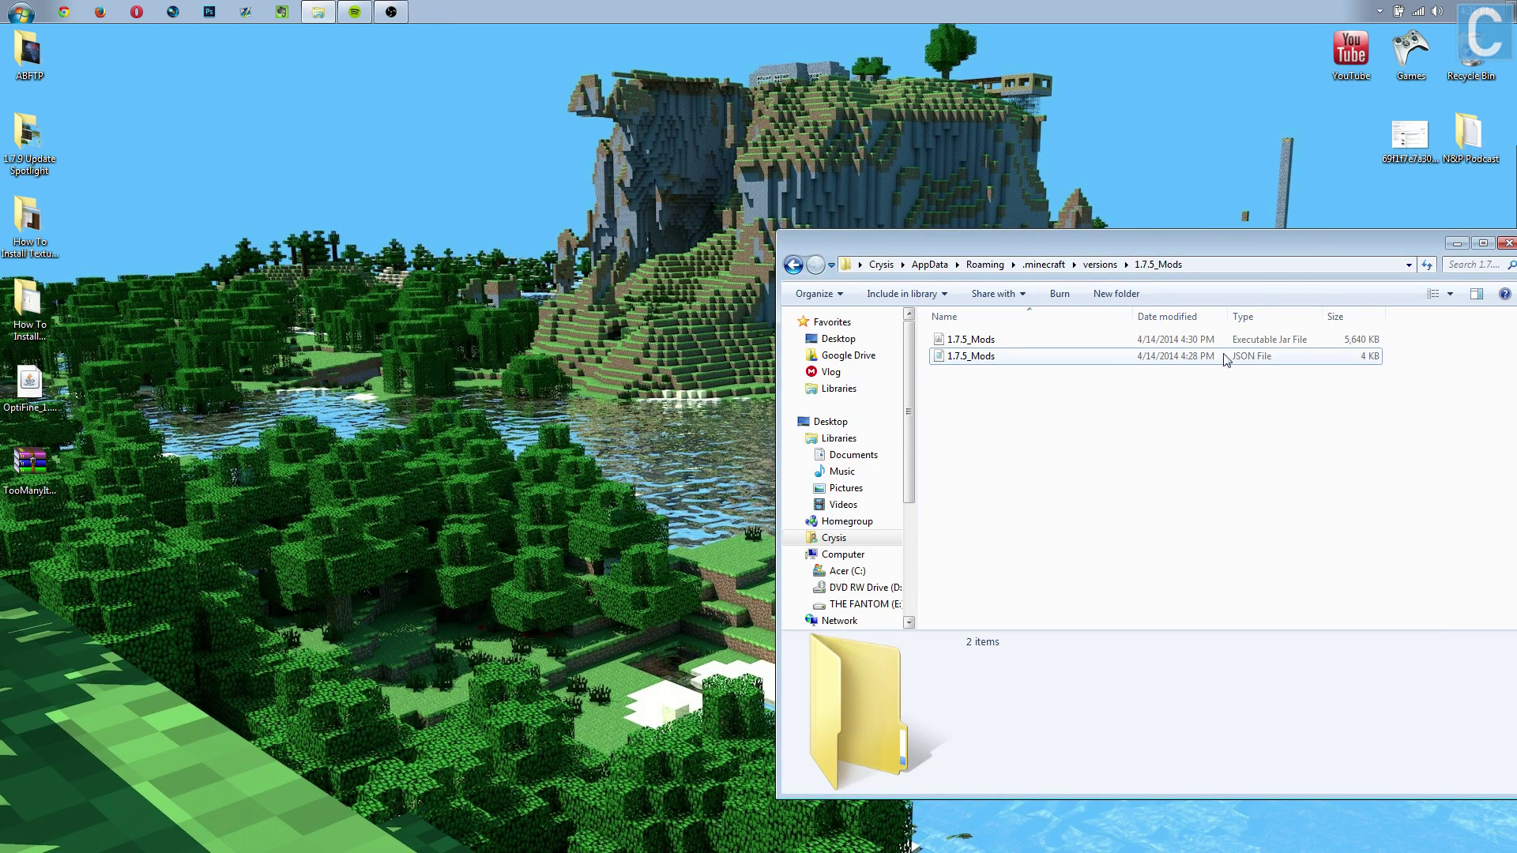
{"action": "left_click", "coordinate": [1507, 243]}
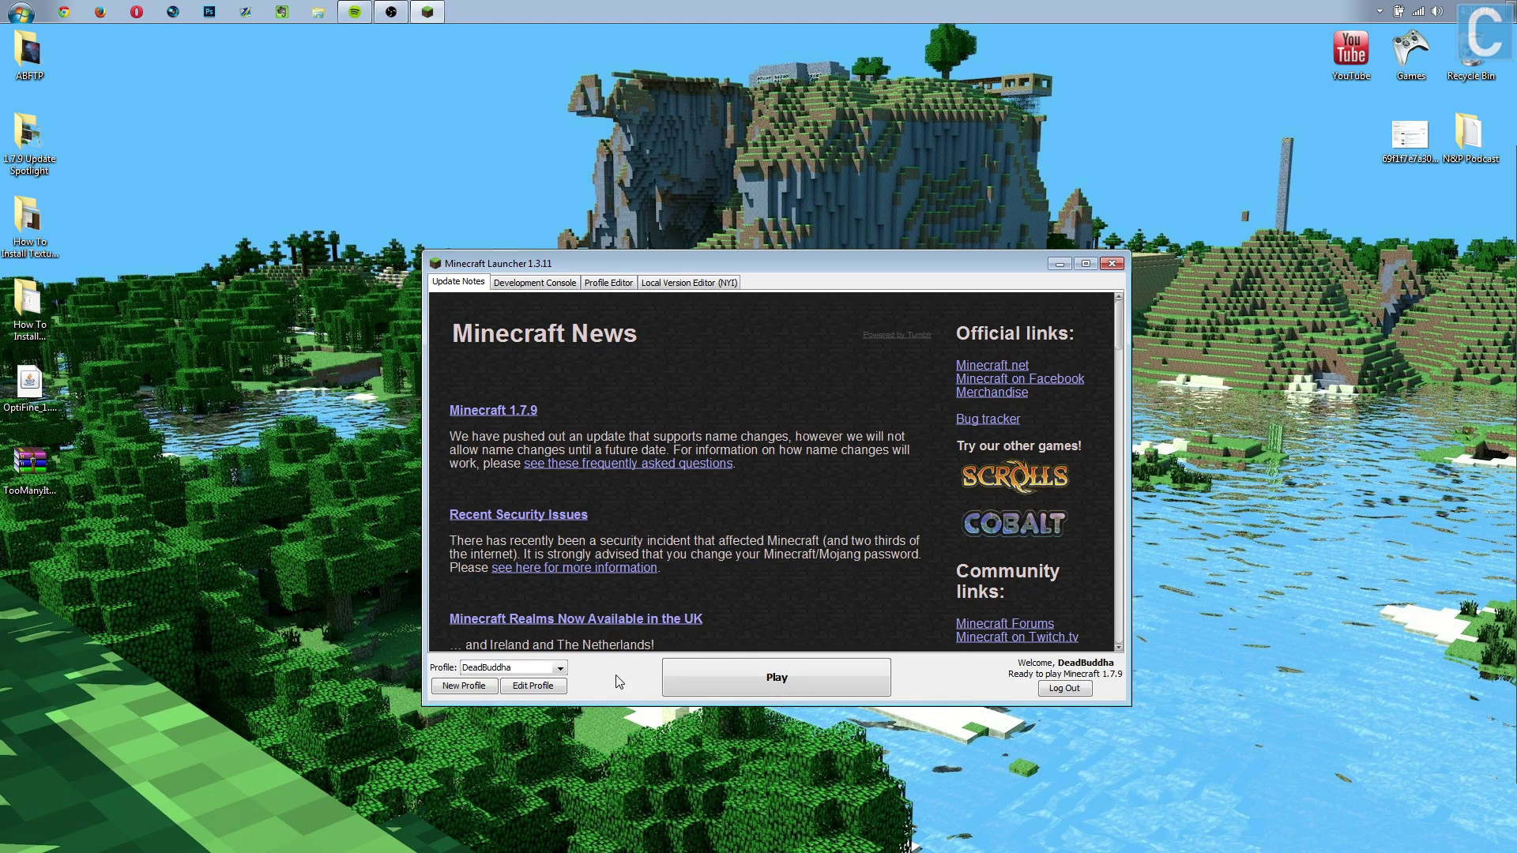
Set the Minecraft launcher profile to use release 1.7.5_Mods, save the profile and start the game
{"action": "left_click", "coordinate": [556, 692]}
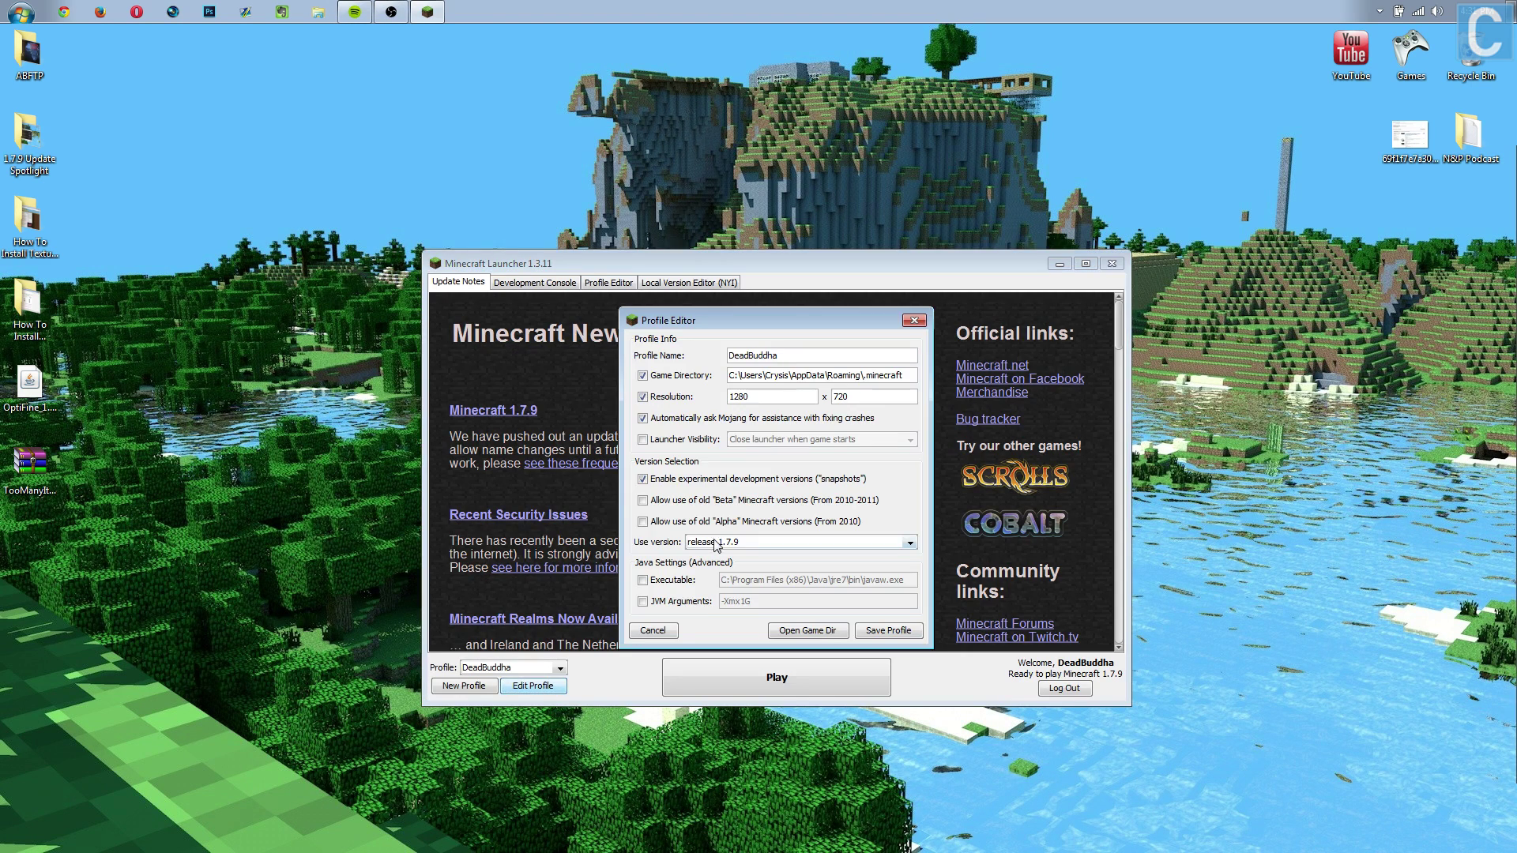
{"action": "left_click", "coordinate": [727, 545]}
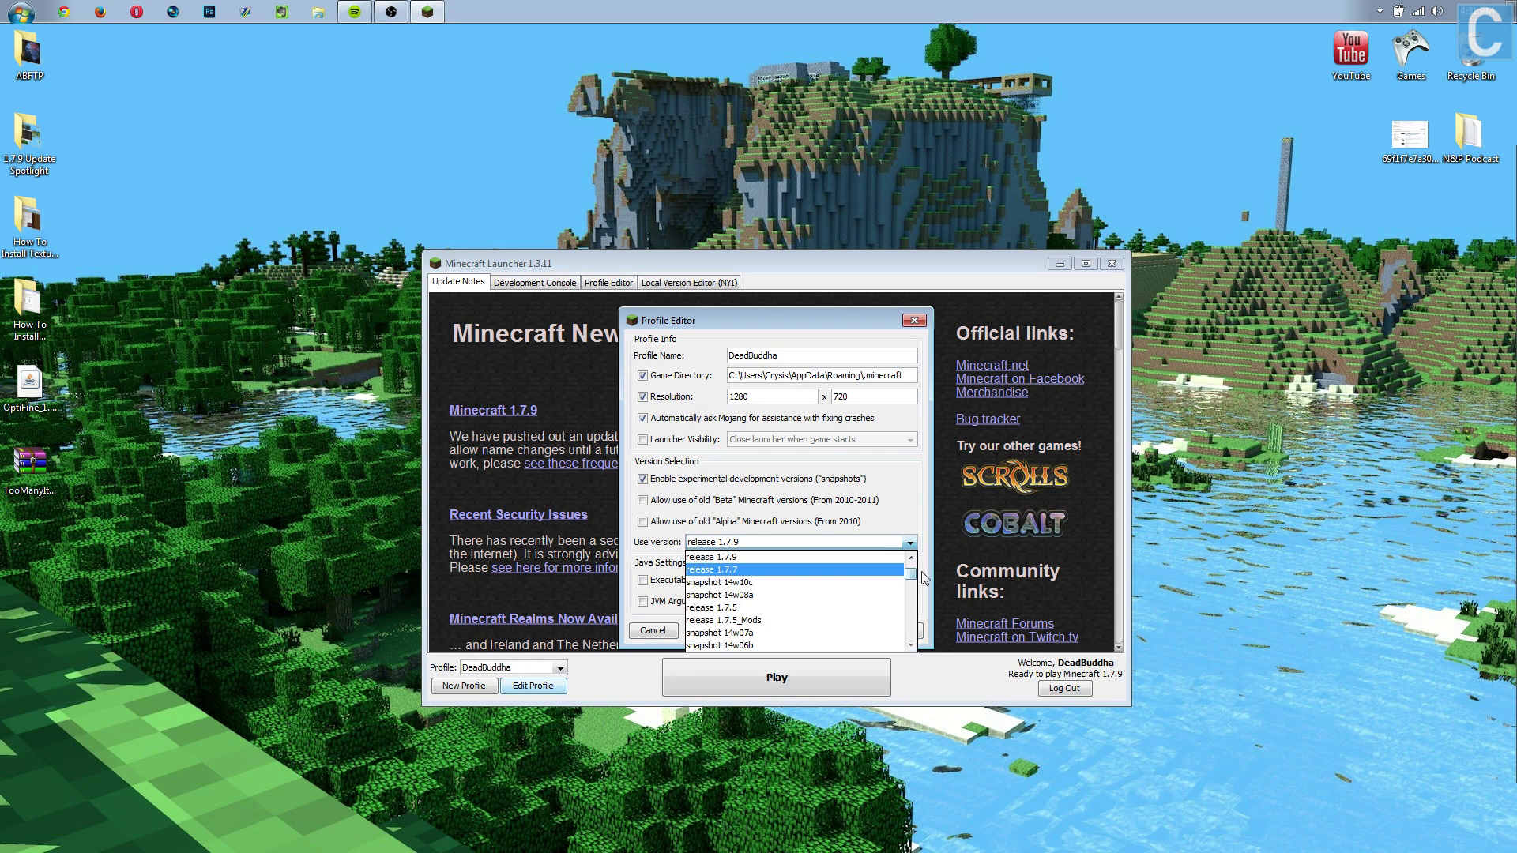
{"action": "left_click", "coordinate": [756, 621]}
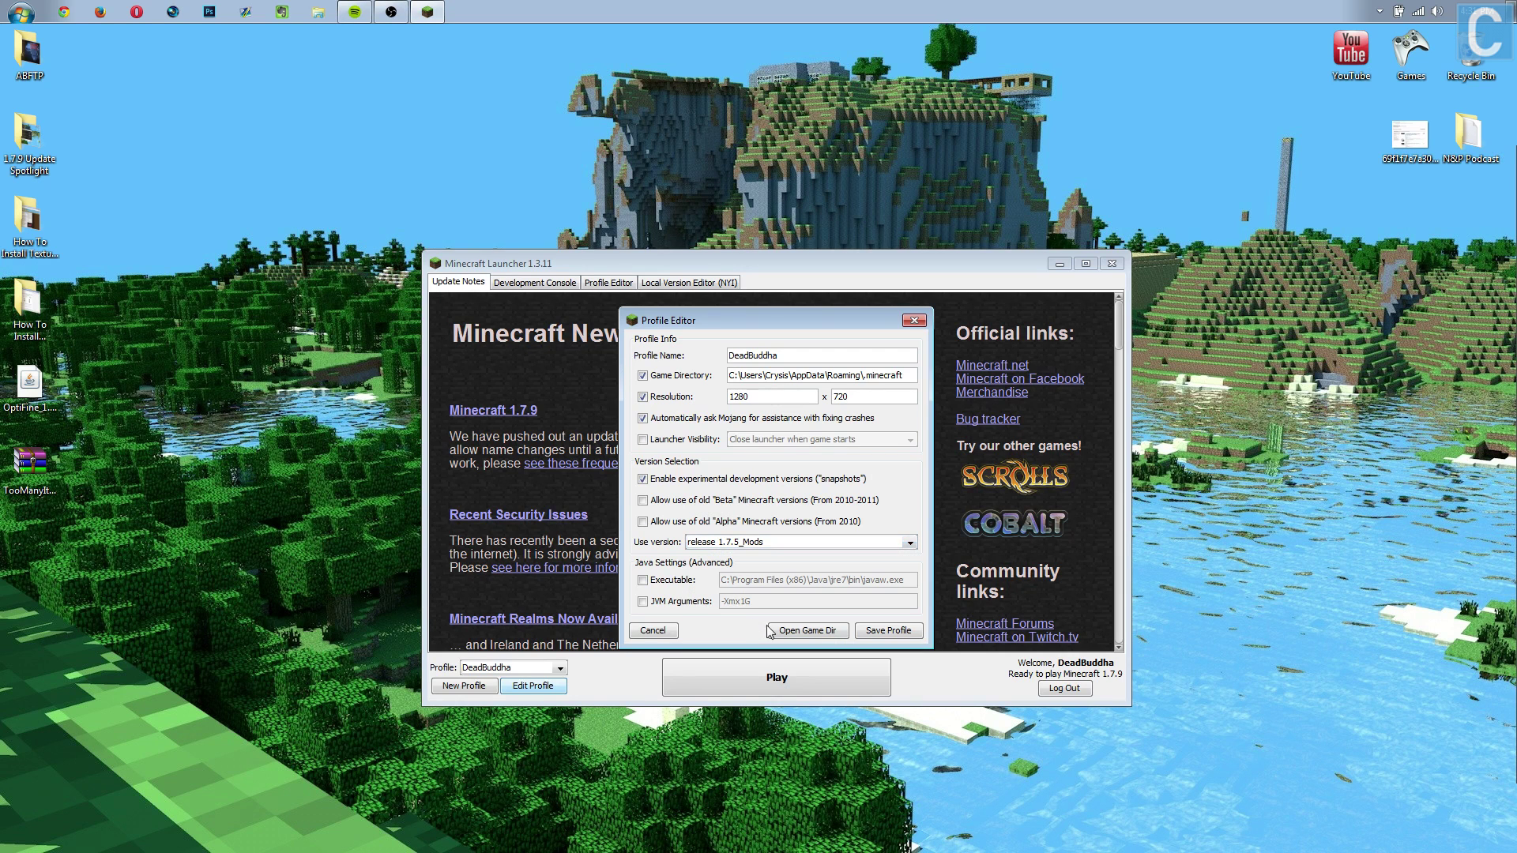
{"action": "left_click", "coordinate": [890, 632]}
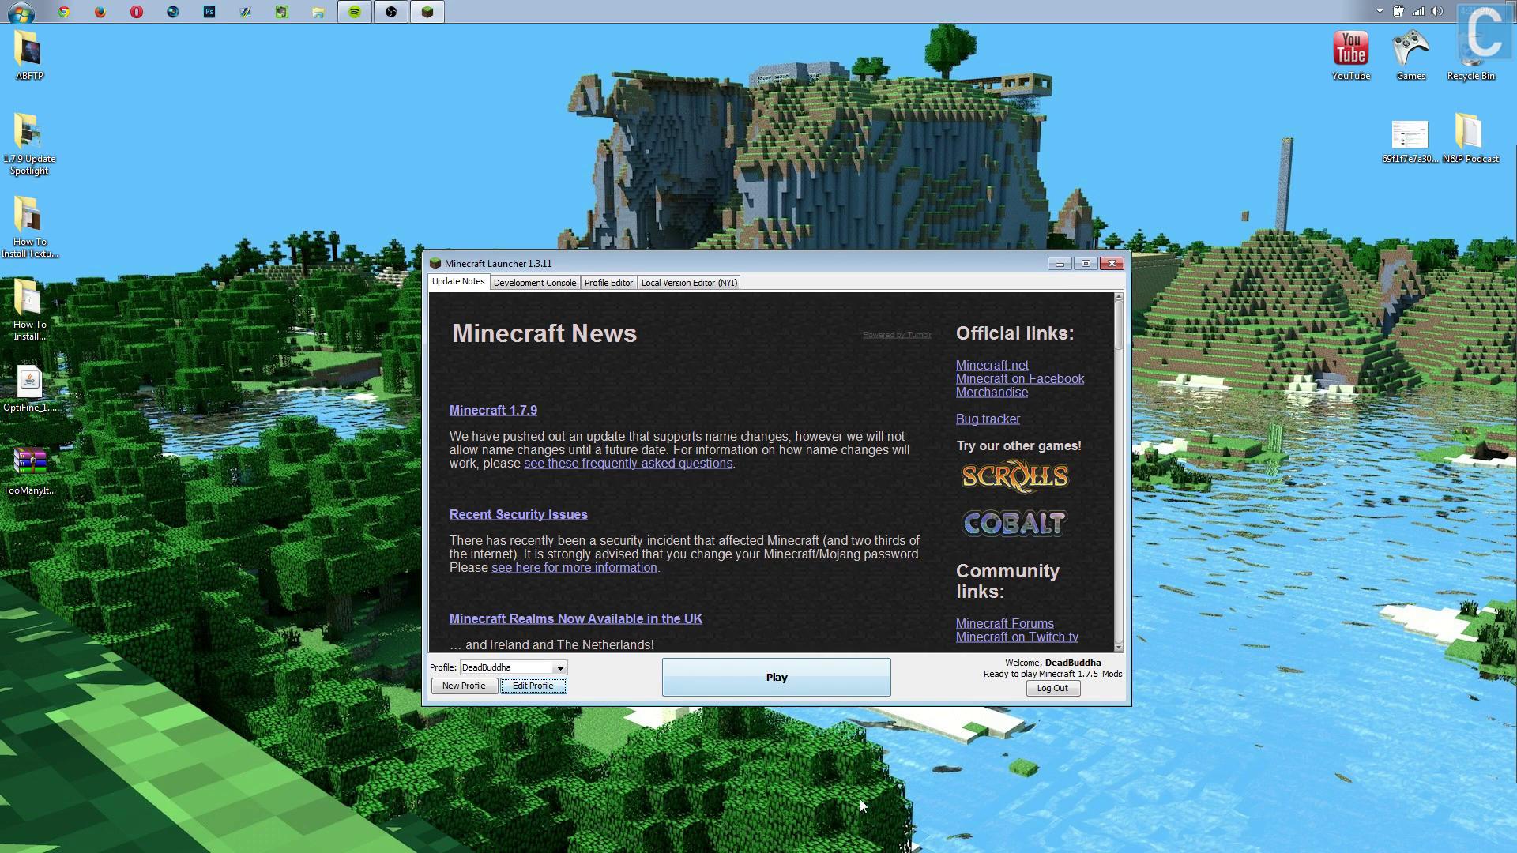
{"action": "left_click", "coordinate": [752, 681]}
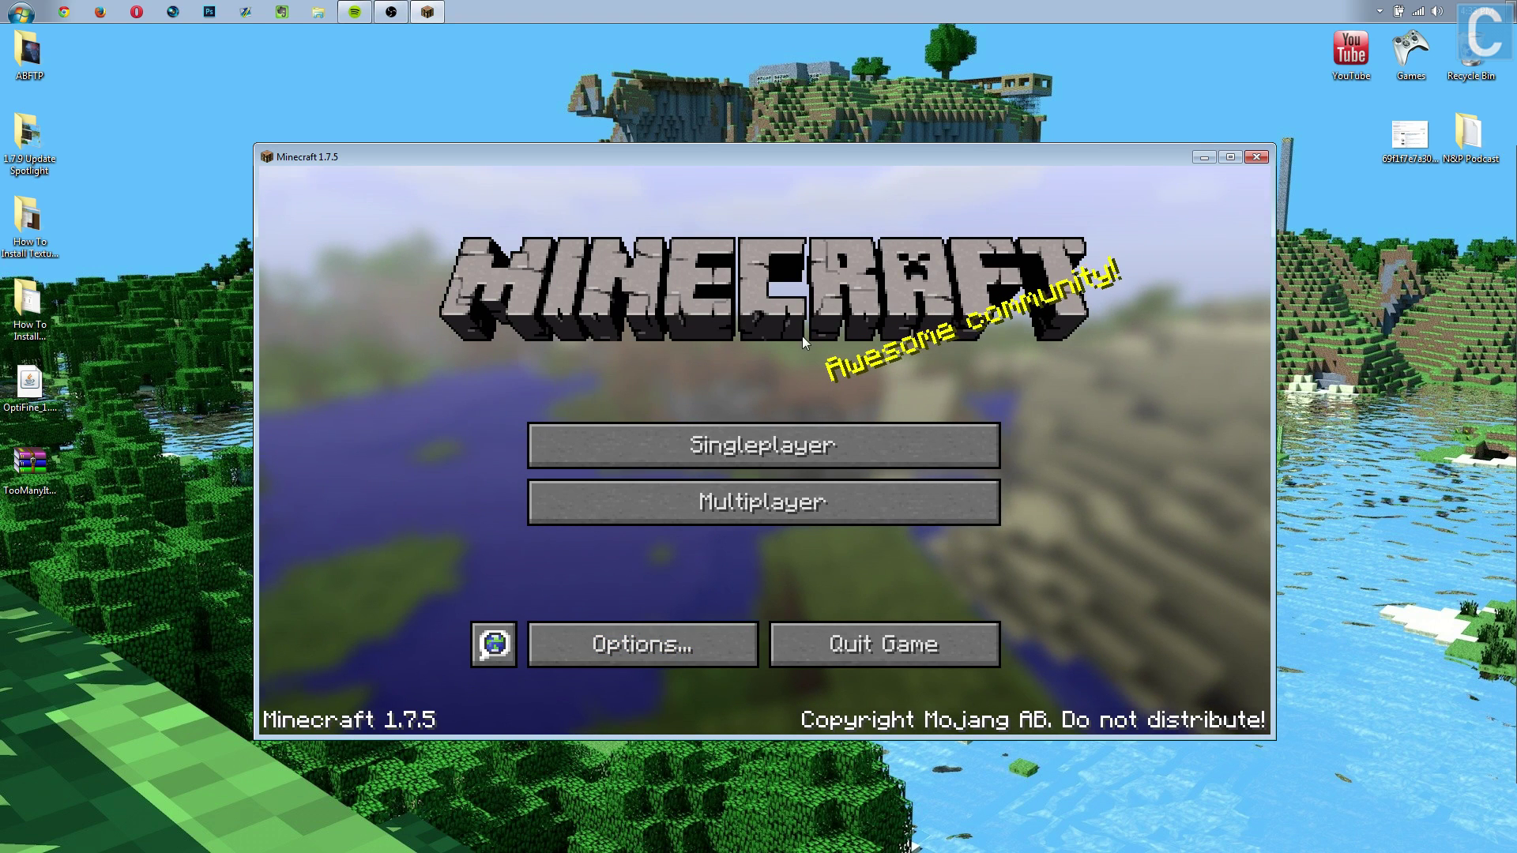
Check the OptiFine options in the game's video settings, including the quality and animation settings, and return to the title screen
{"action": "left_click", "coordinate": [645, 663]}
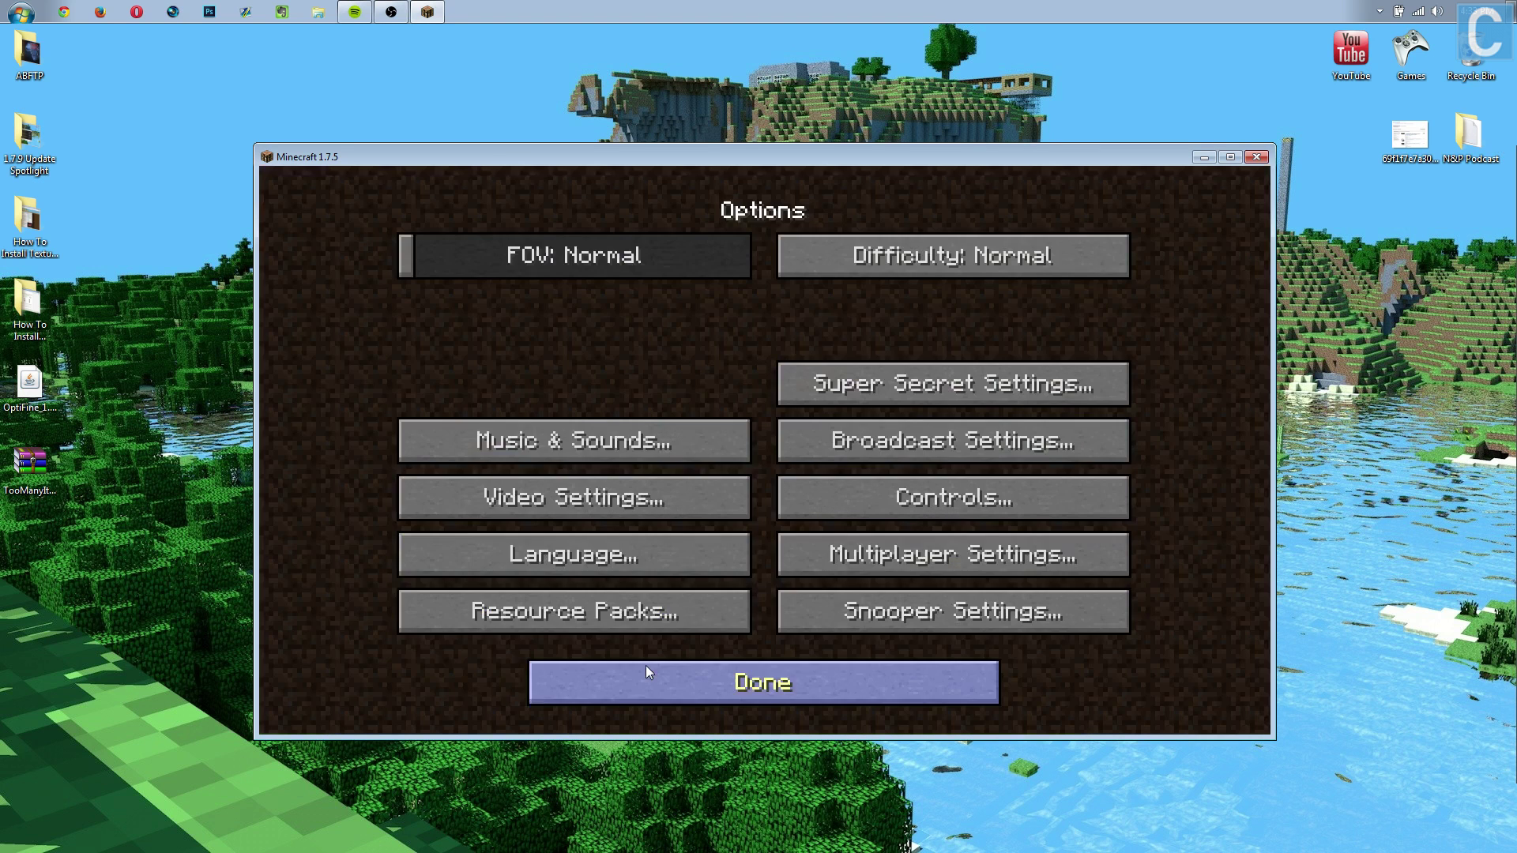
{"action": "left_click", "coordinate": [594, 506]}
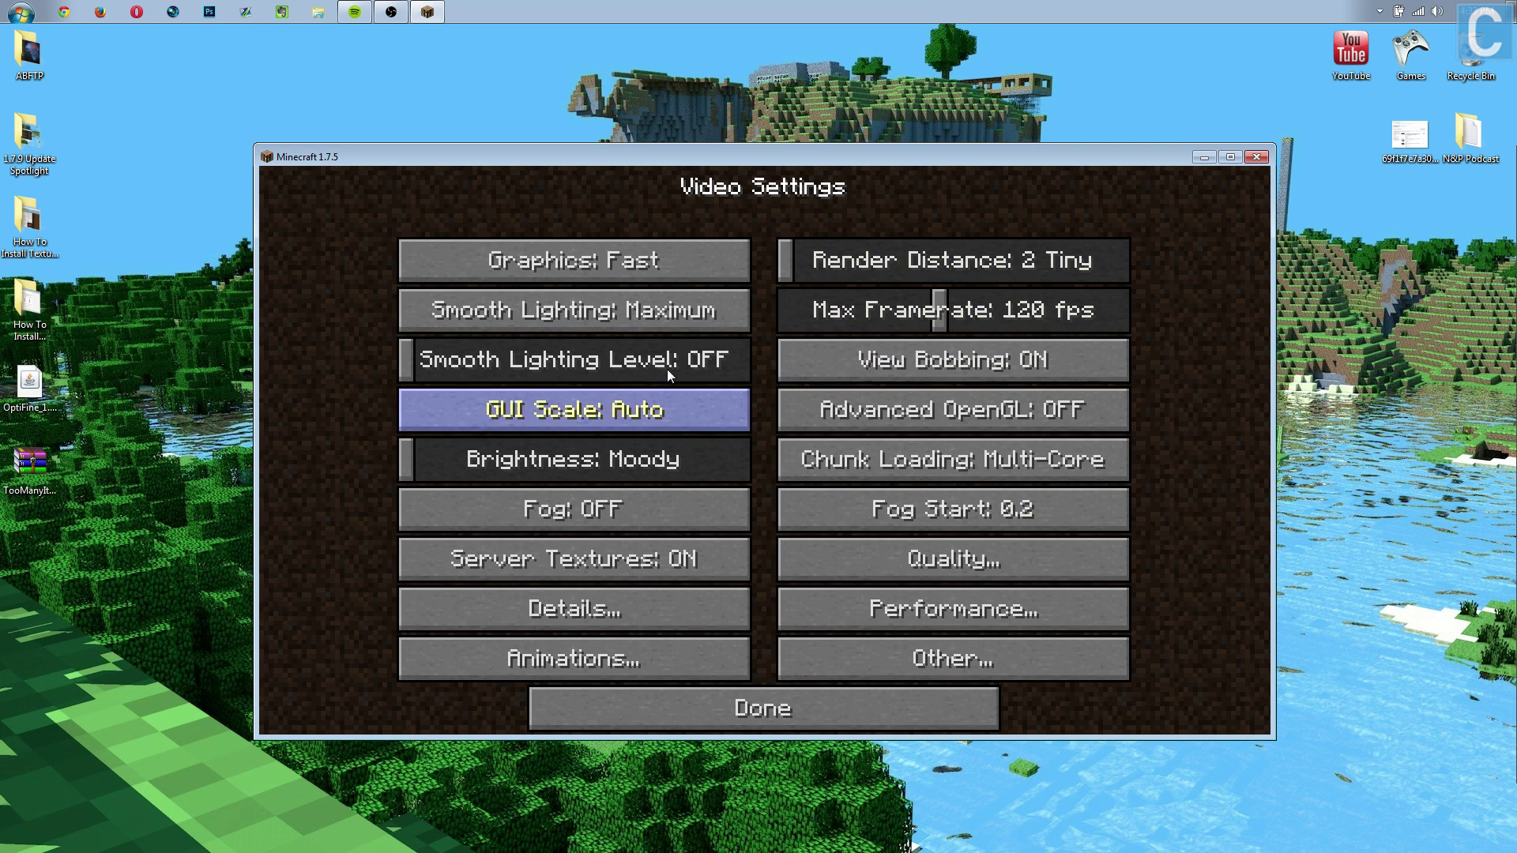
{"action": "left_click", "coordinate": [941, 572]}
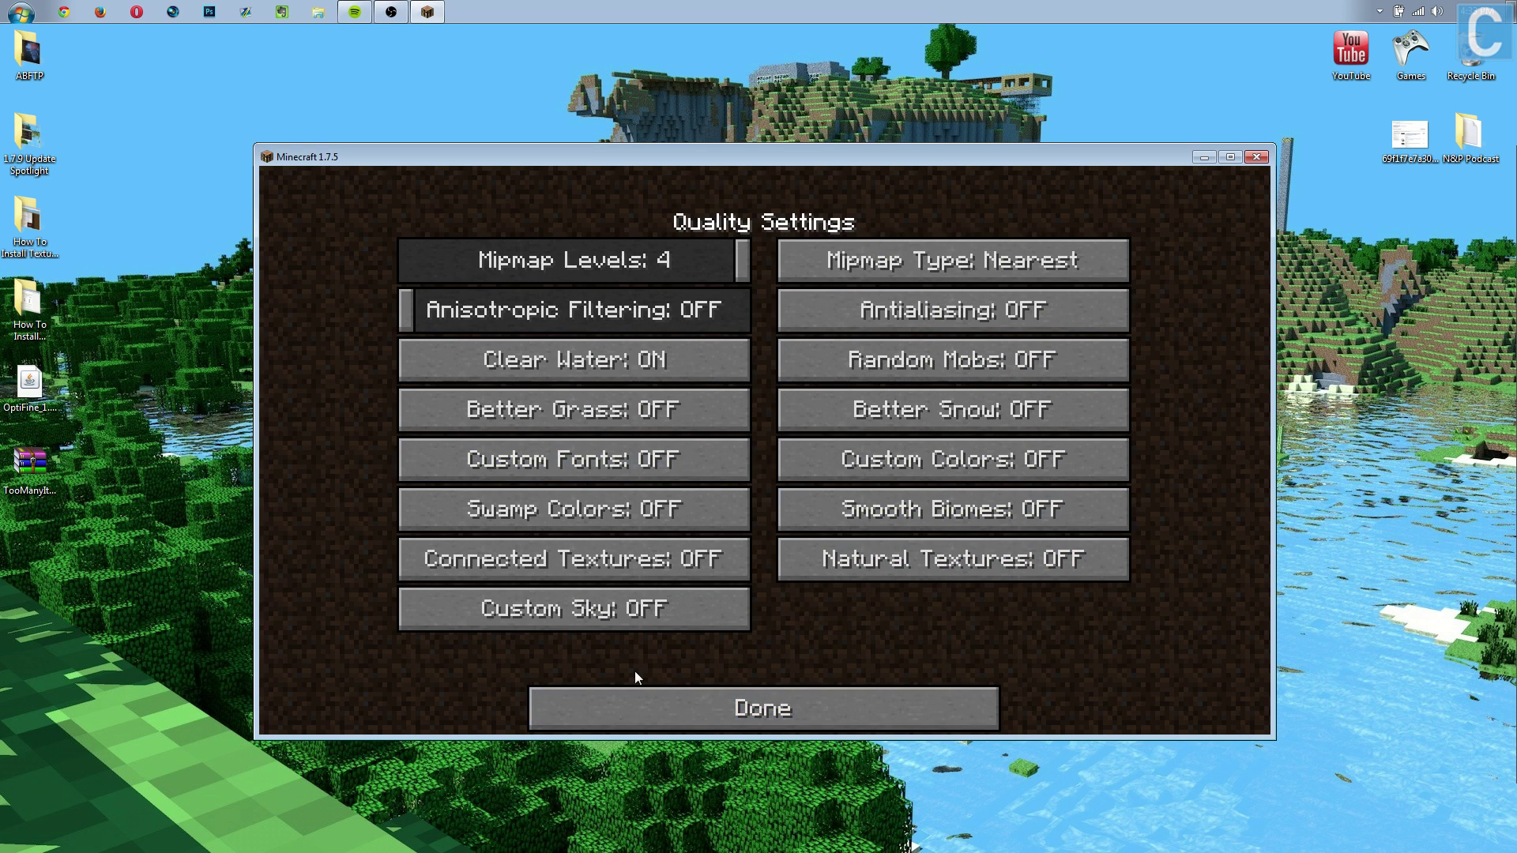
{"action": "left_click", "coordinate": [682, 699]}
{"action": "left_click", "coordinate": [599, 661]}
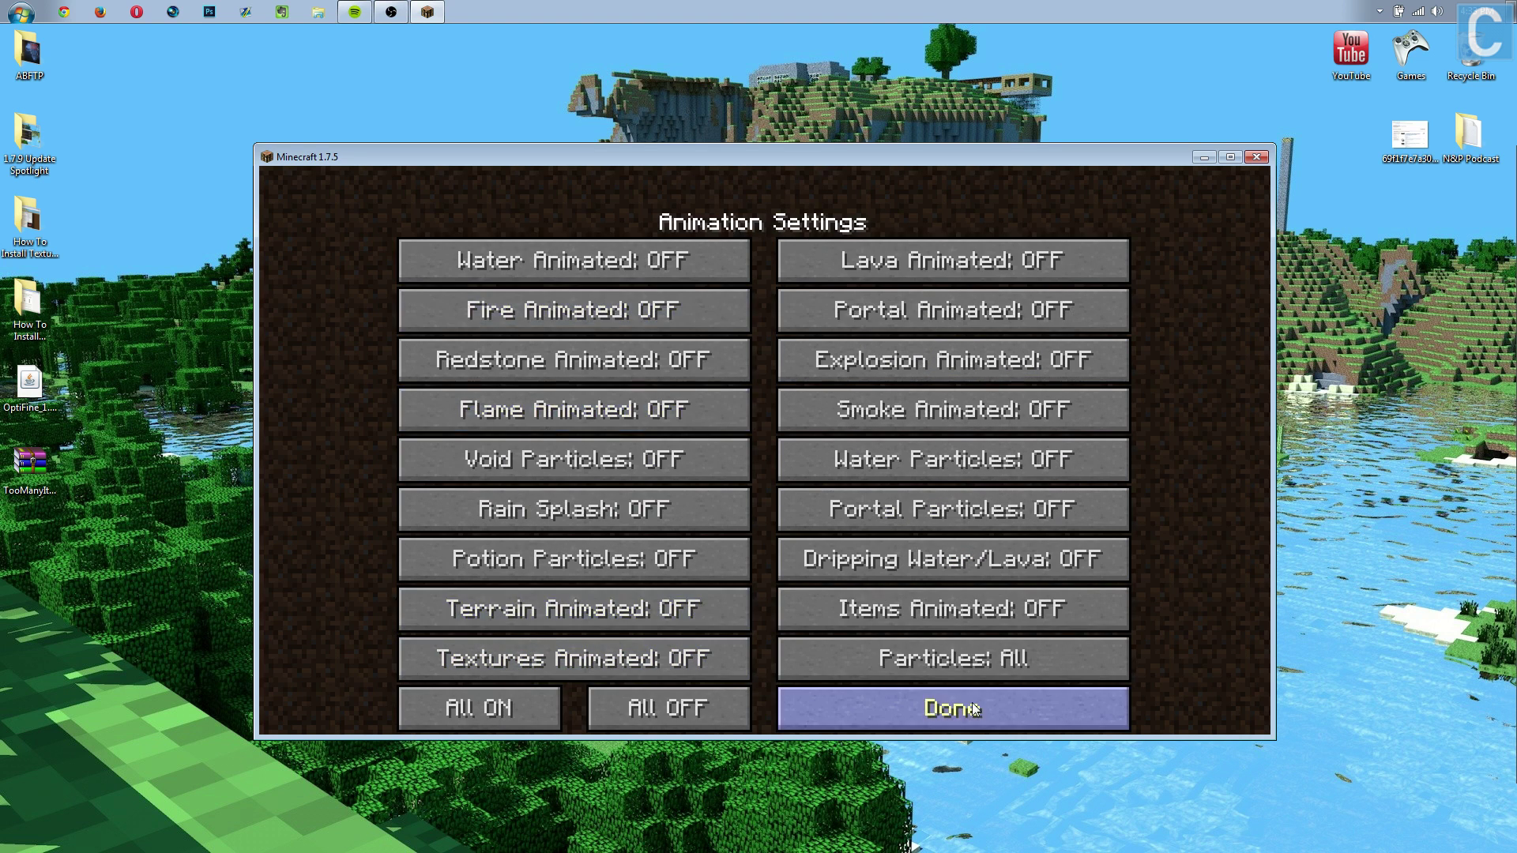
{"action": "left_click", "coordinate": [786, 708]}
{"action": "left_click", "coordinate": [754, 708]}
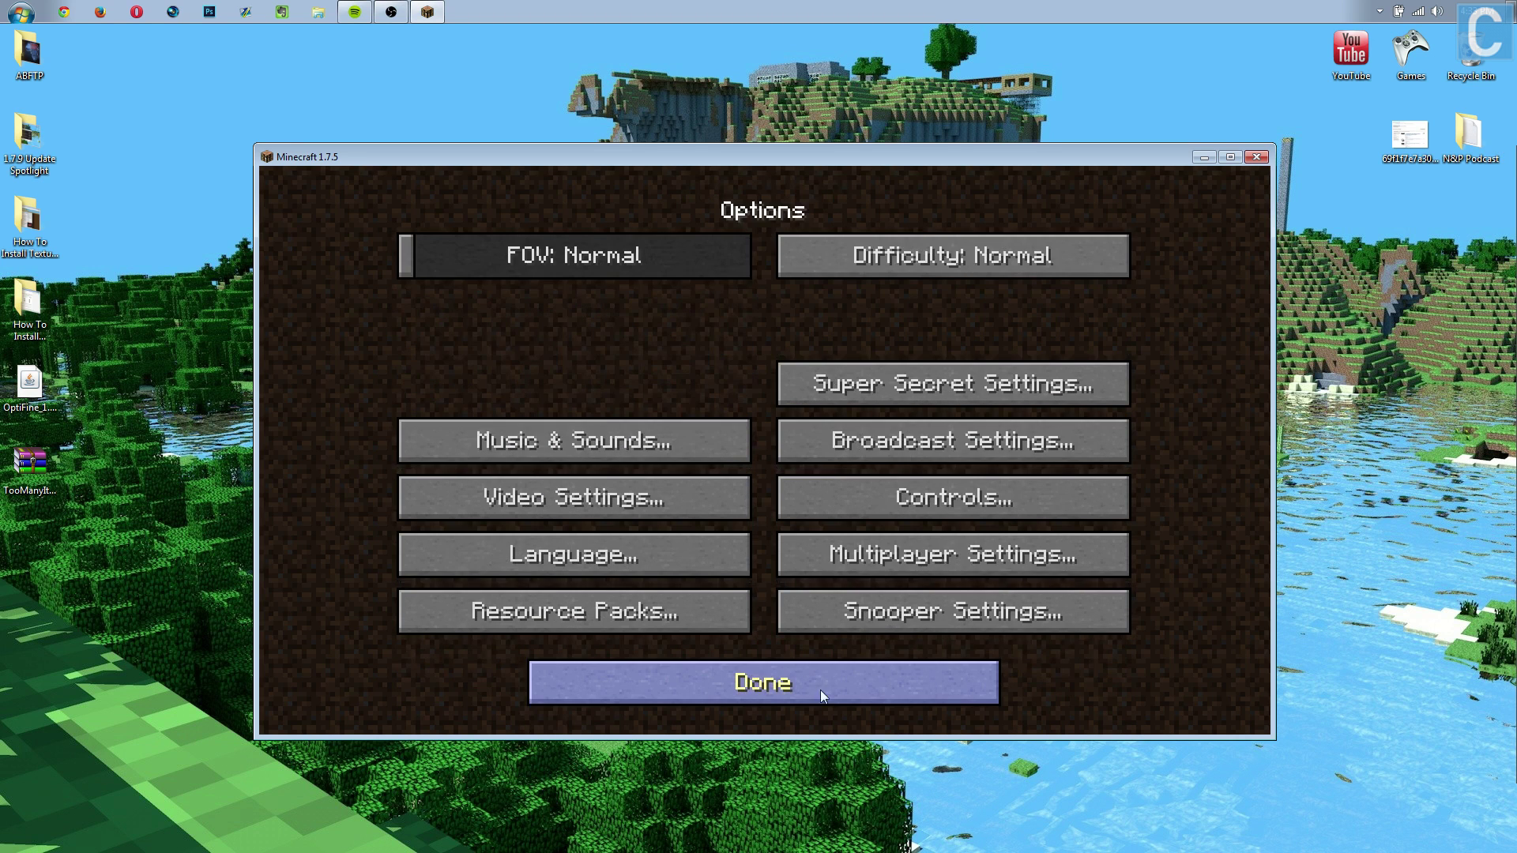
{"action": "left_click", "coordinate": [820, 690]}
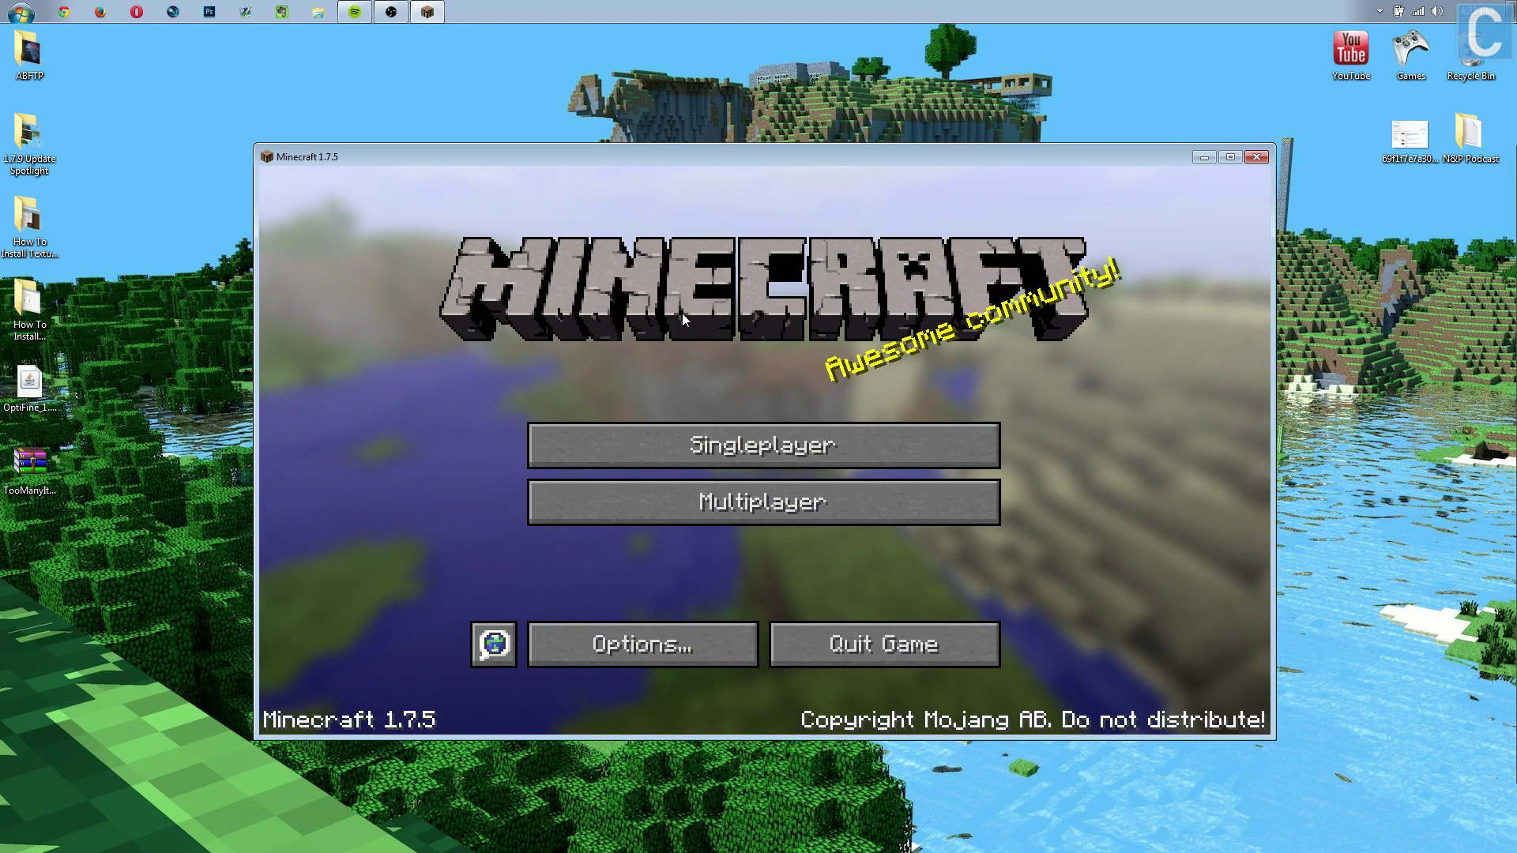
Load the CrysisCraft singleplayer world, examine the TooManyItems overlay in the inventory and close the inventory
{"action": "left_click", "coordinate": [733, 445]}
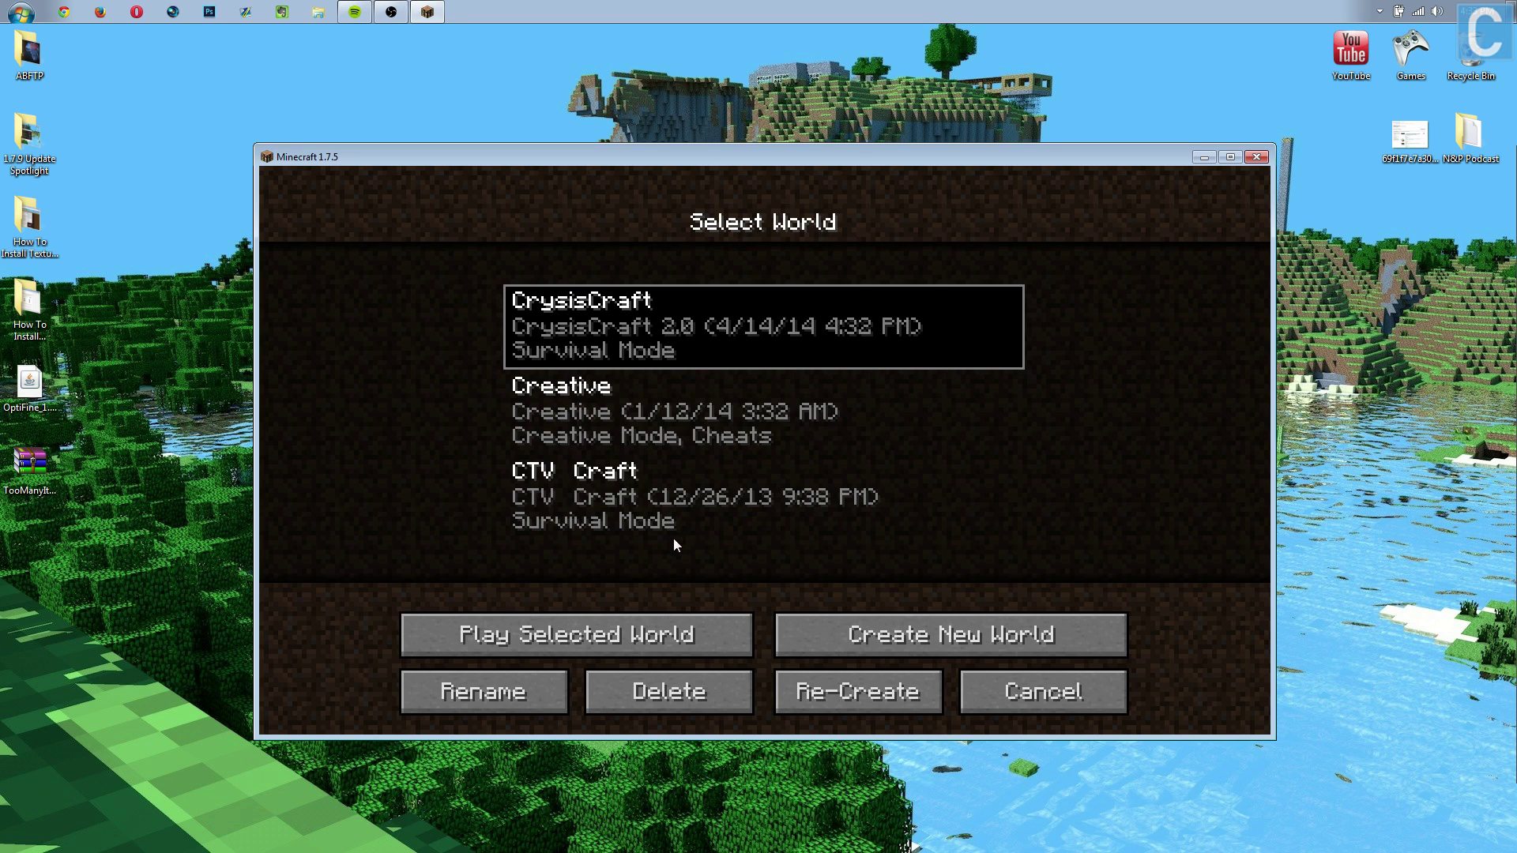
{"action": "double_click", "coordinate": [676, 367]}
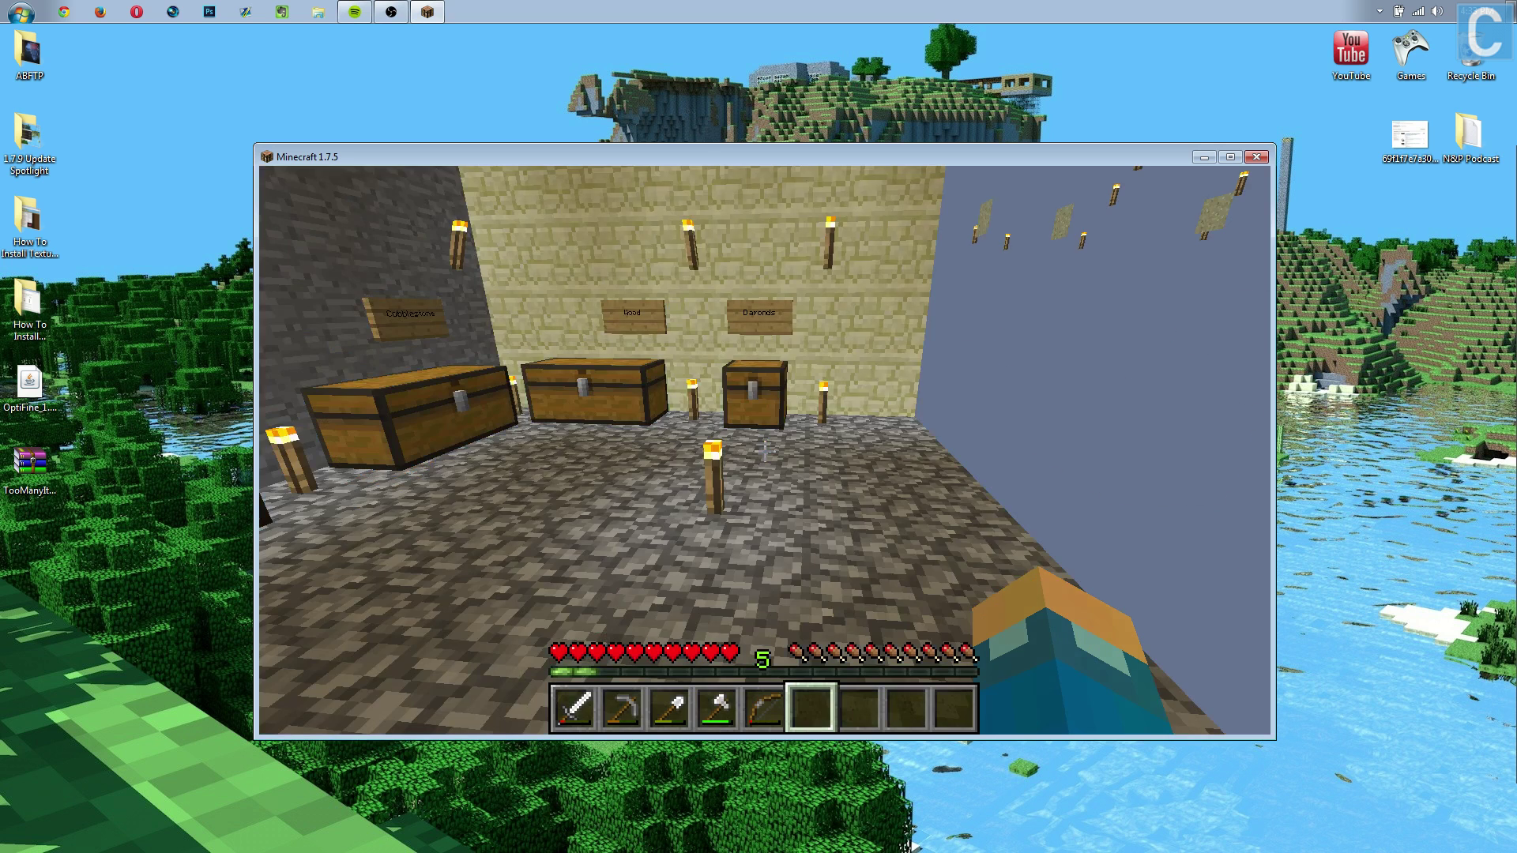
{"action": "key", "text": "e"}
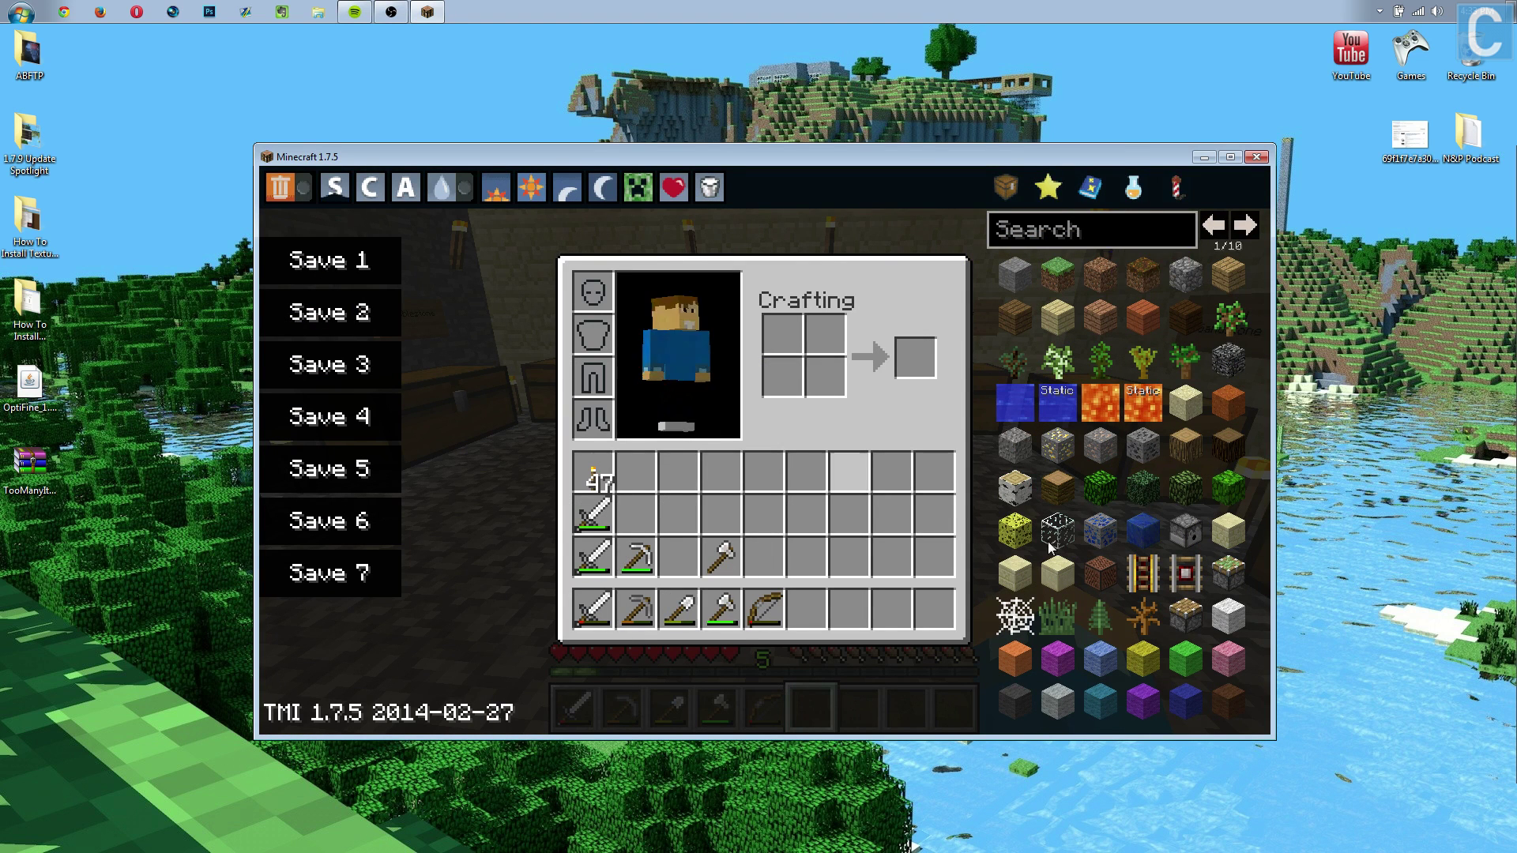
{"action": "key", "text": "e"}
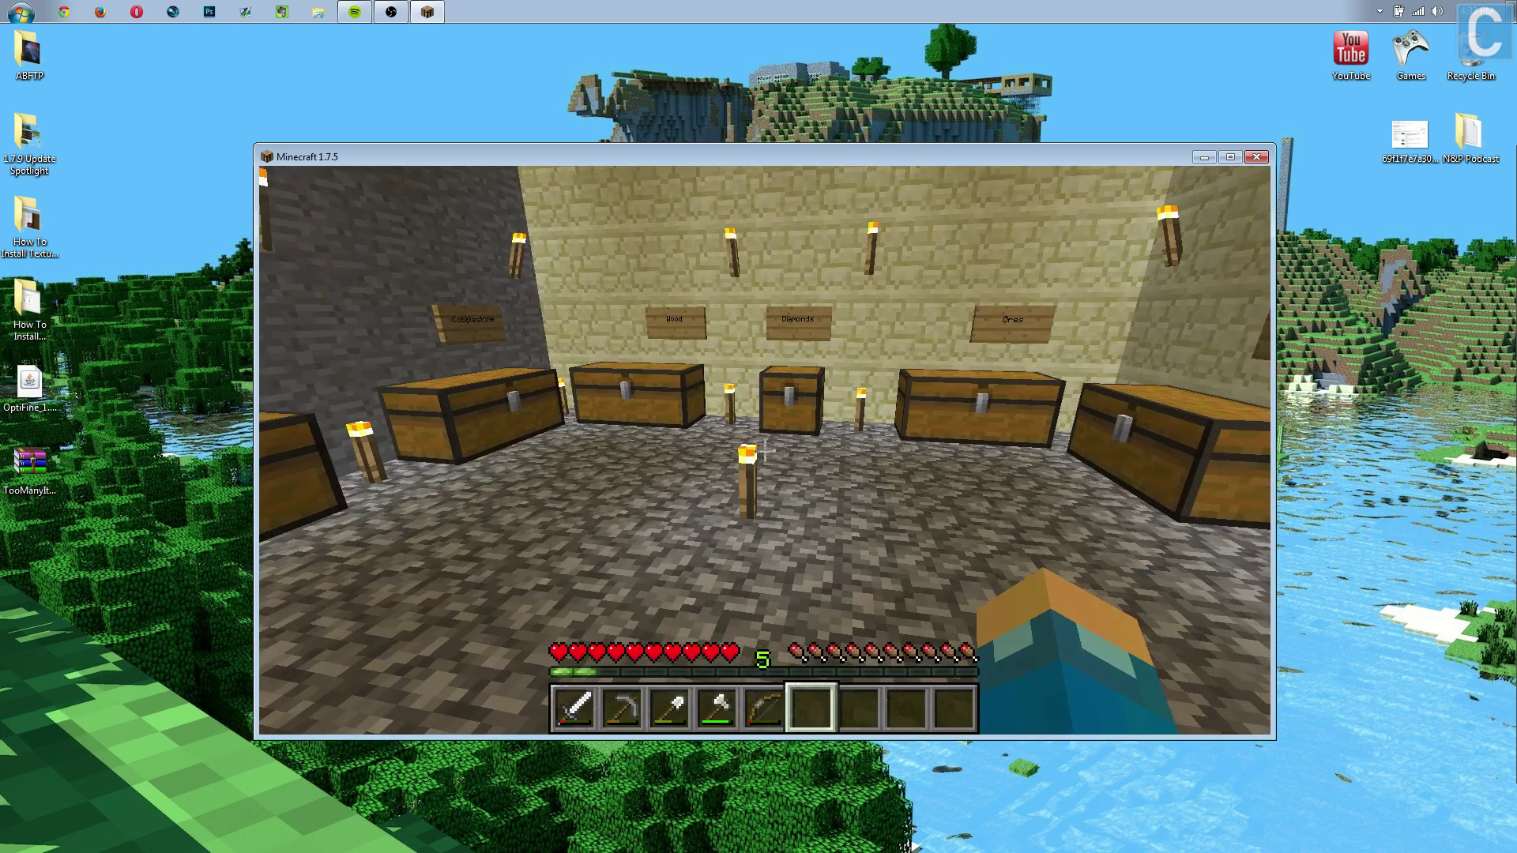